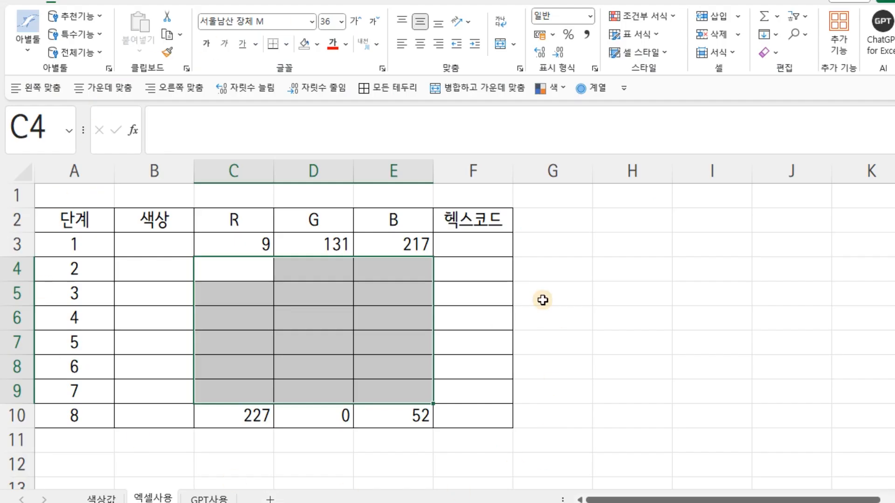
Review the start and end RGB values in rows 3 and 10 and the cells between them in the gradient table.
left_click_drag(240, 245, 379, 245)
left_click(252, 416)
left_click(373, 415, "shift")
left_click_drag(160, 240, 154, 419)
left_click(105, 88)
left_click(252, 240)
left_click_drag(251, 267, 250, 413)
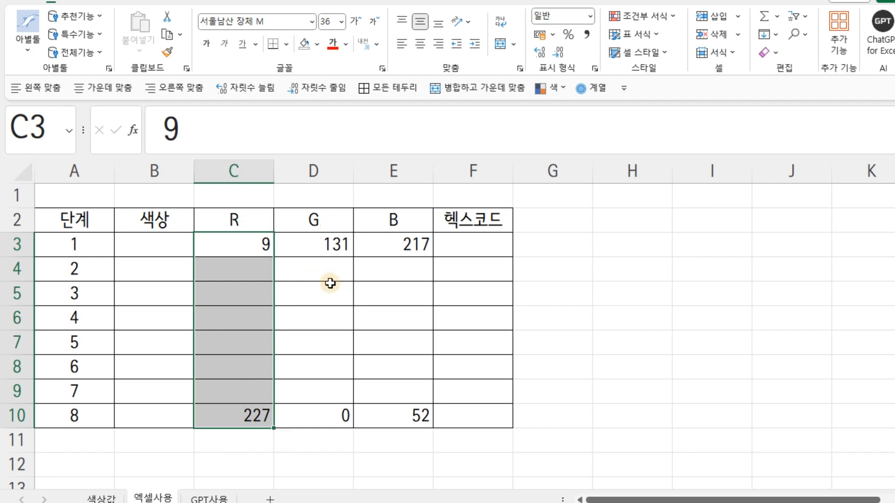
Switch to the LOL Colors page in the browser and place its window beside the worksheet's 헥스코드 column.
left_click(486, 242)
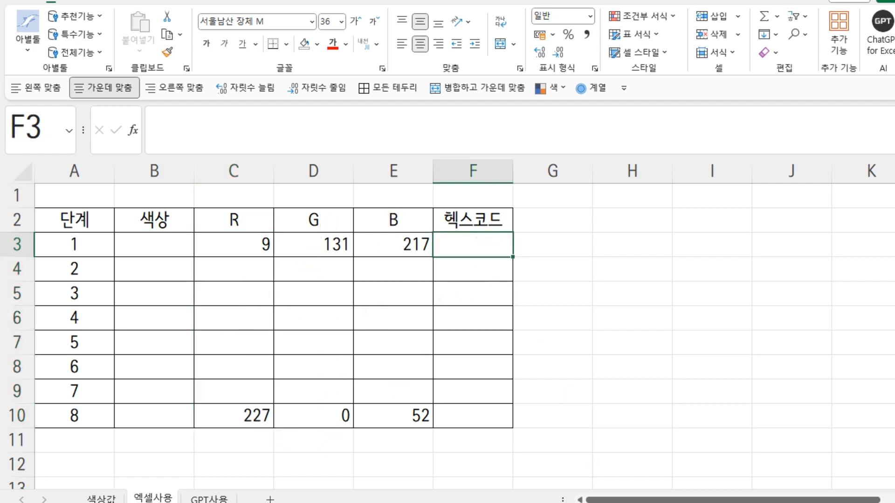
key("alt+Tab")
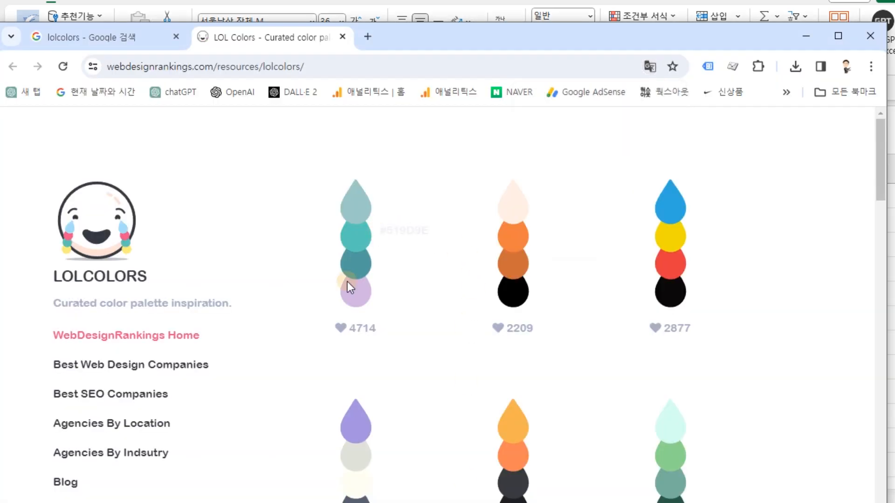
mouse_move(351, 295)
left_click_drag(469, 41, 885, 45)
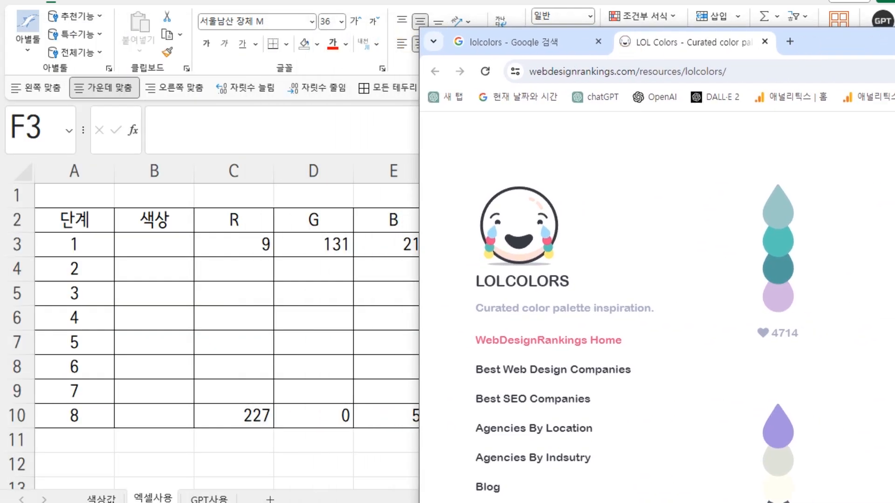
left_click_drag(657, 0, 467, 1)
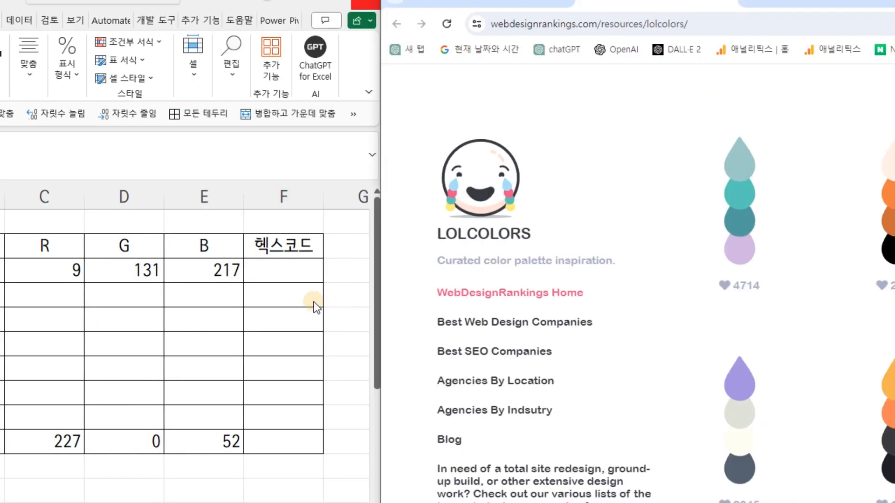
Find the pink-to-navy palette with 1070 likes and enter its navy color's hex code #011638 in cell F3.
left_click(279, 274)
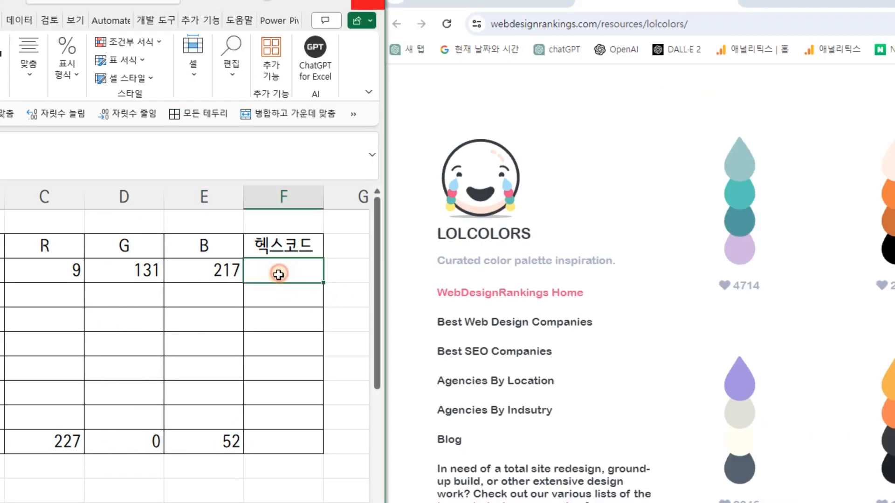
mouse_move(743, 253)
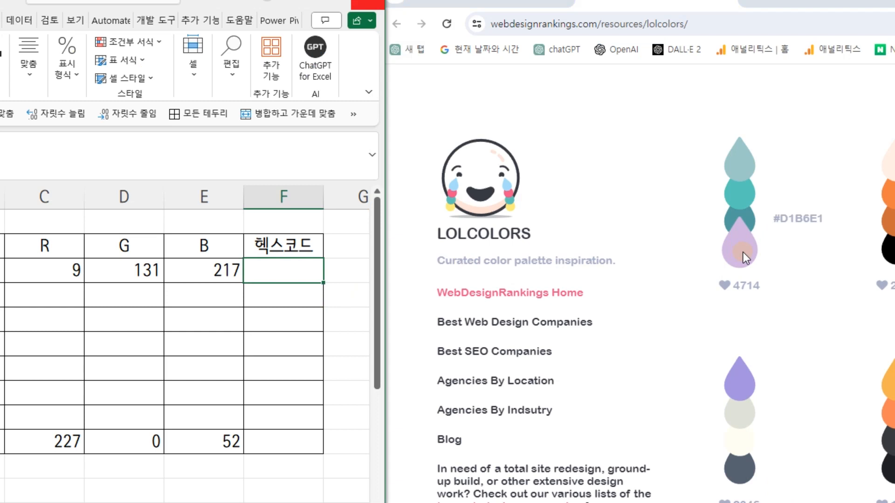
type("#")
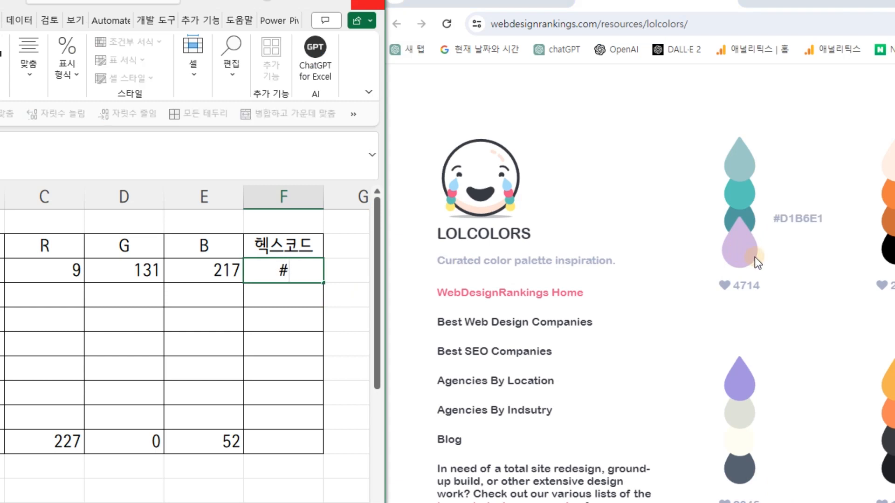
left_click(790, 292)
scroll(790, 292, "down", 7)
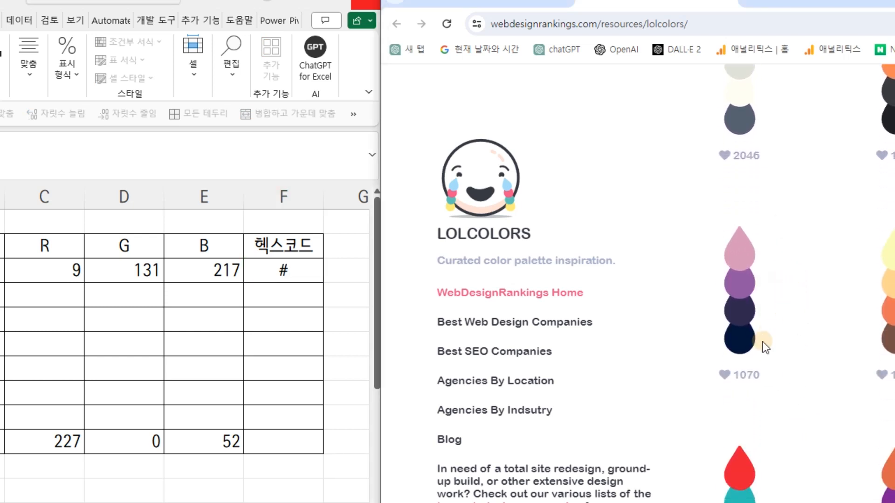
mouse_move(743, 313)
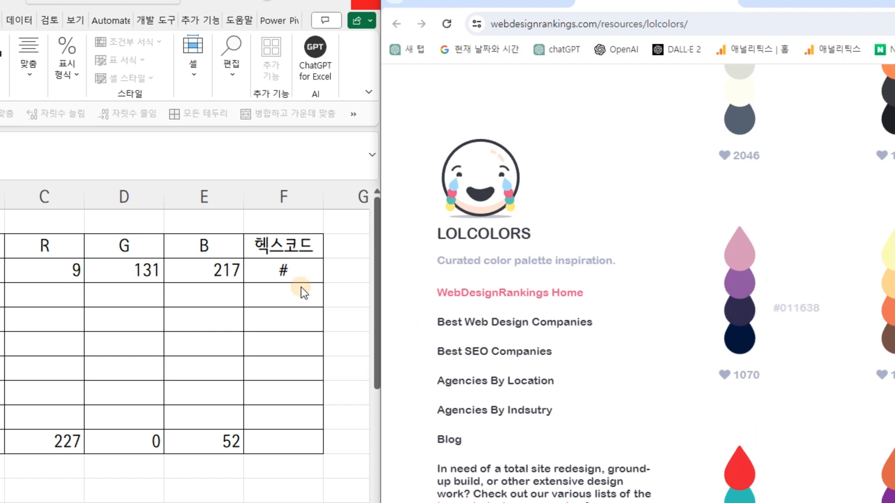
left_click(294, 272)
mouse_move(736, 343)
type("#")
key("BackSpace")
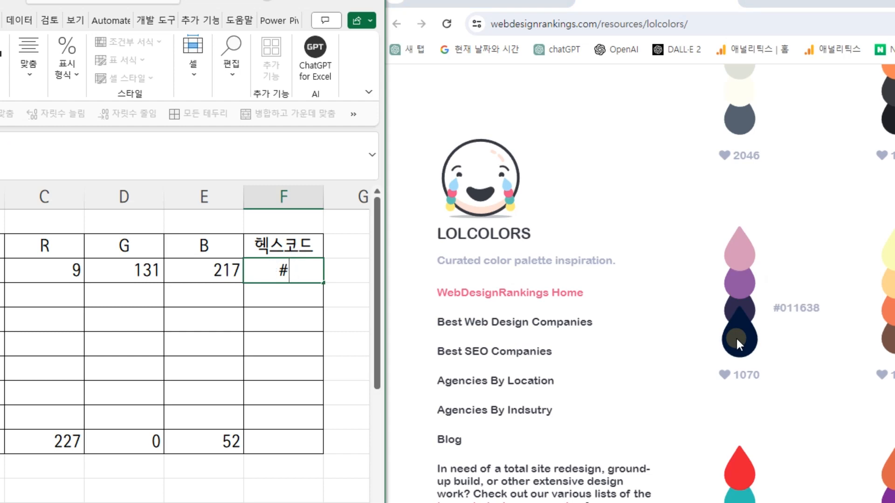
type("011638")
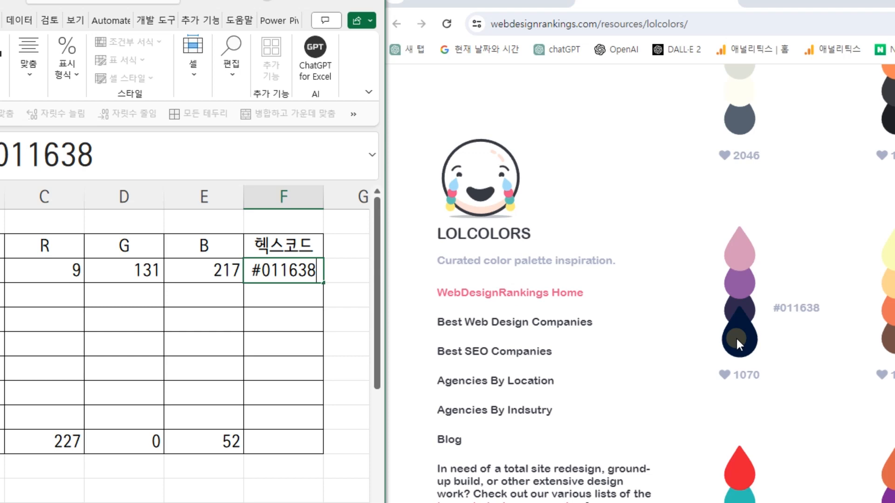
key("Return")
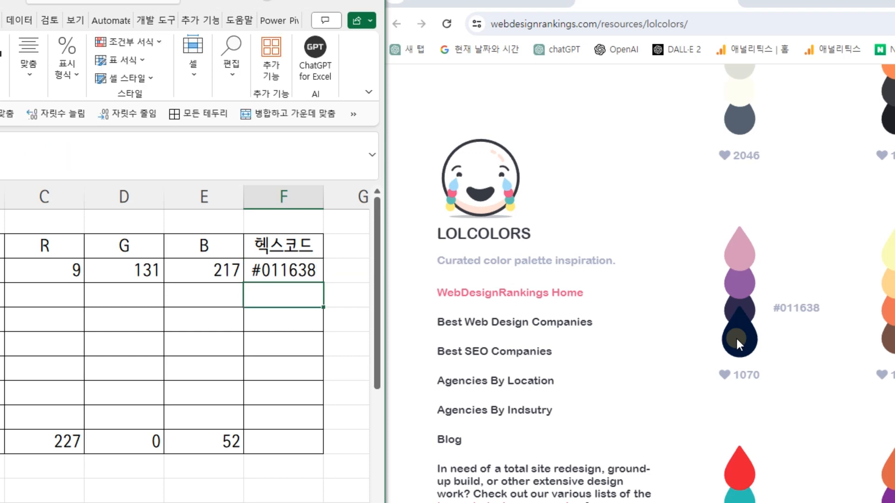
Enter the palette's pink hex code #D499B9 in cell F10 of the 헥스코드 column.
left_click(289, 444)
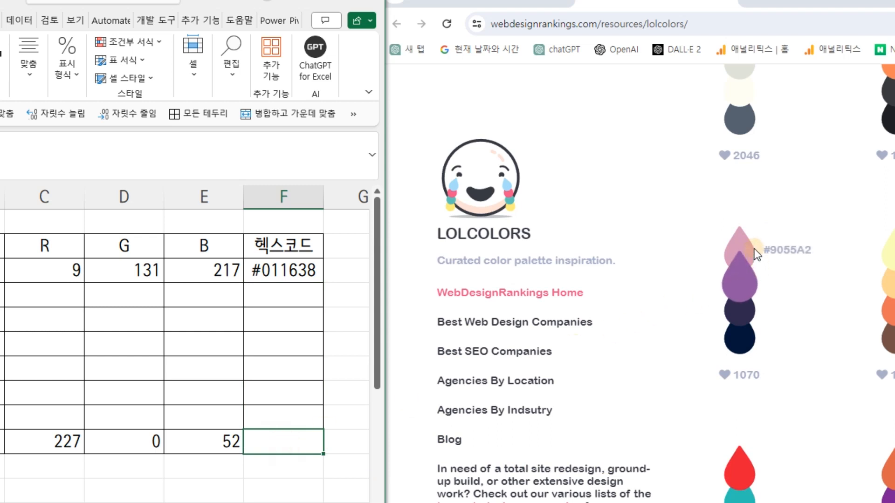
type("#")
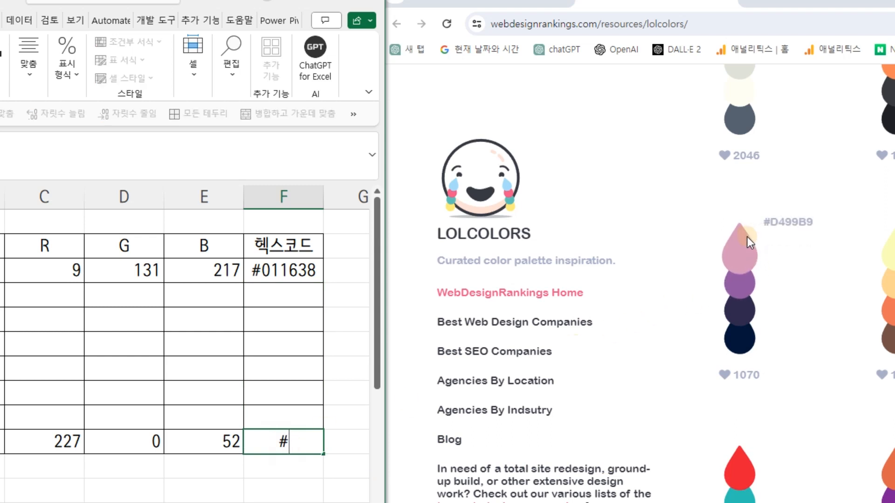
type("ㅇ4")
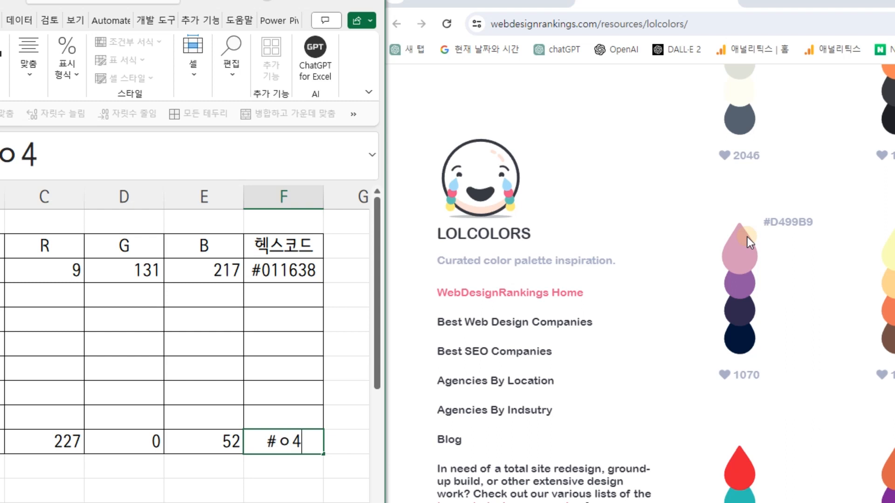
key("BackSpace")
key("BackSpace")
type("D")
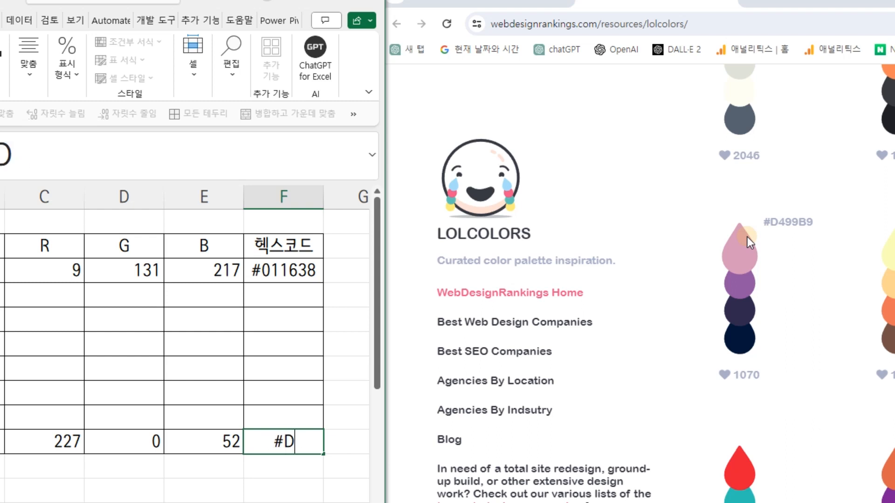
type("499B9")
key("Return")
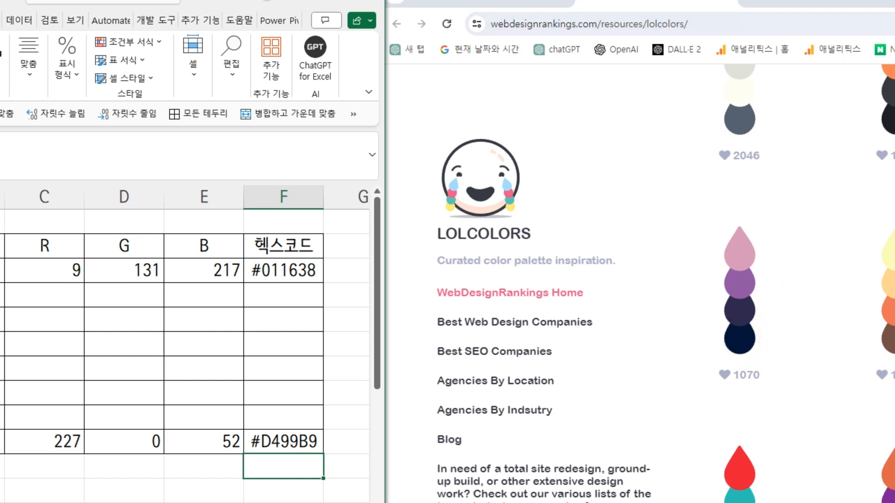
Move the browser window over the worksheet and minimise the on-screen keyboard.
left_click_drag(894, 1, 759, 1)
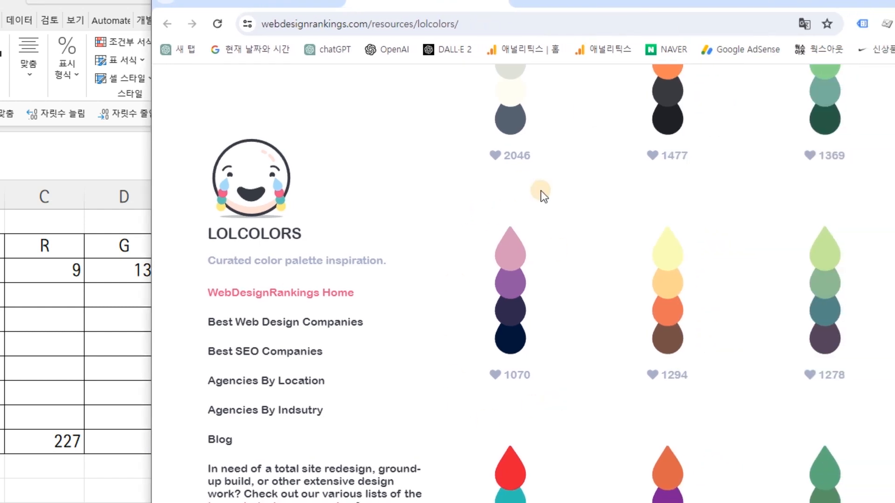
left_click(509, 245)
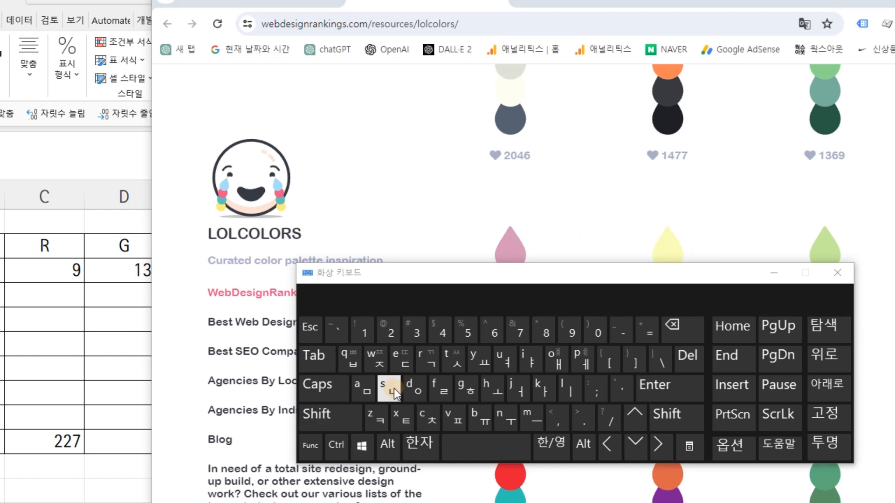
key("shift")
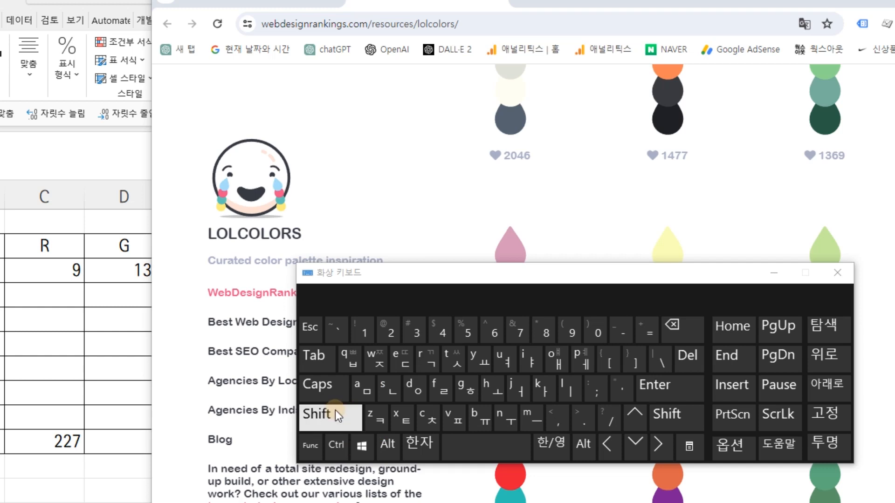
left_click(774, 194)
left_click(774, 272)
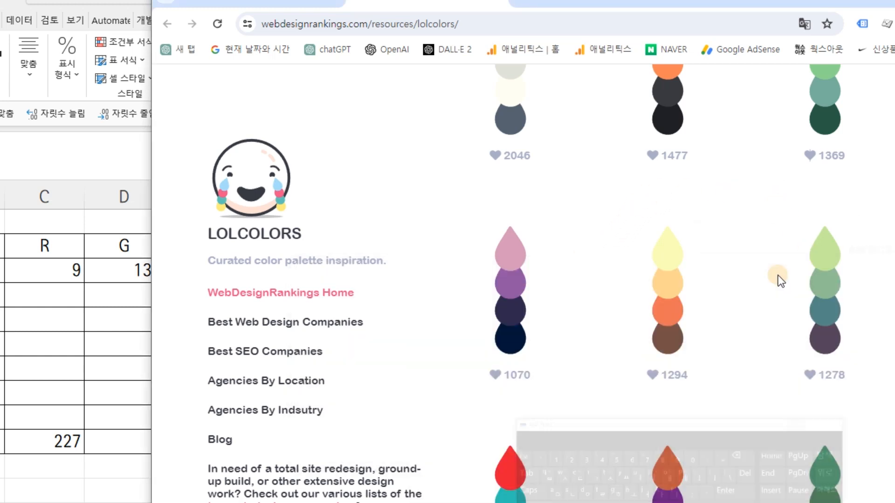
left_click(676, 247)
key("super+shift+s")
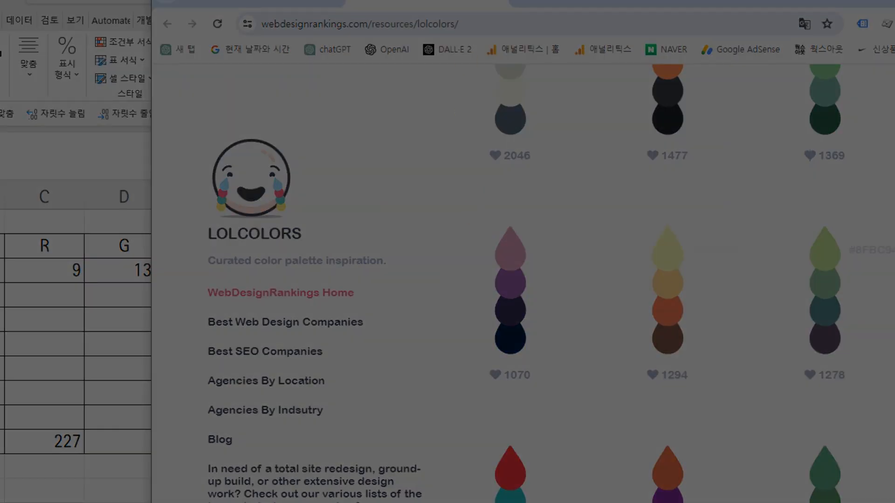
key("Escape")
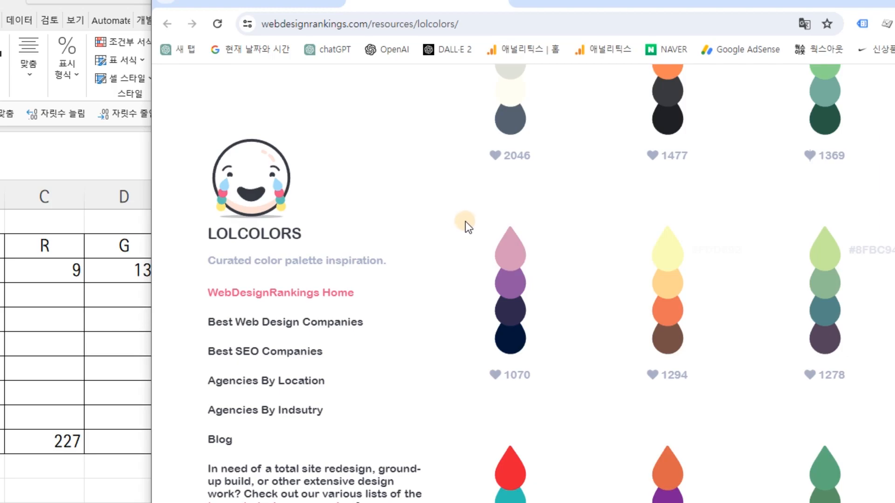
Try to capture the pink-to-navy palette as a screen snip, open it from the notifications and copy it.
key("super+shift+s")
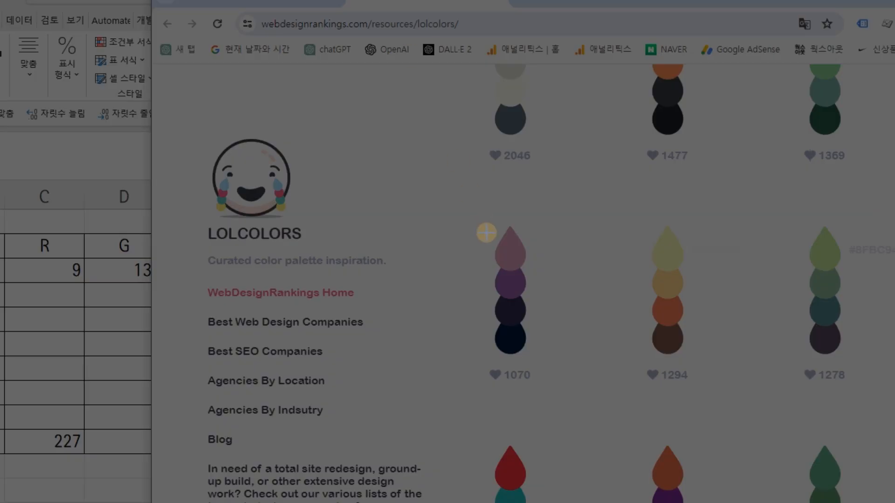
left_click_drag(468, 211, 545, 362)
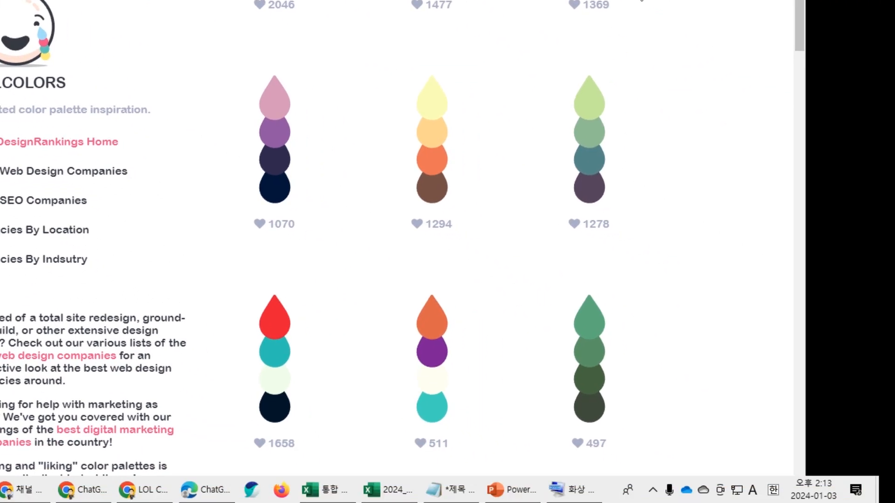
left_click(856, 489)
left_click(506, 3)
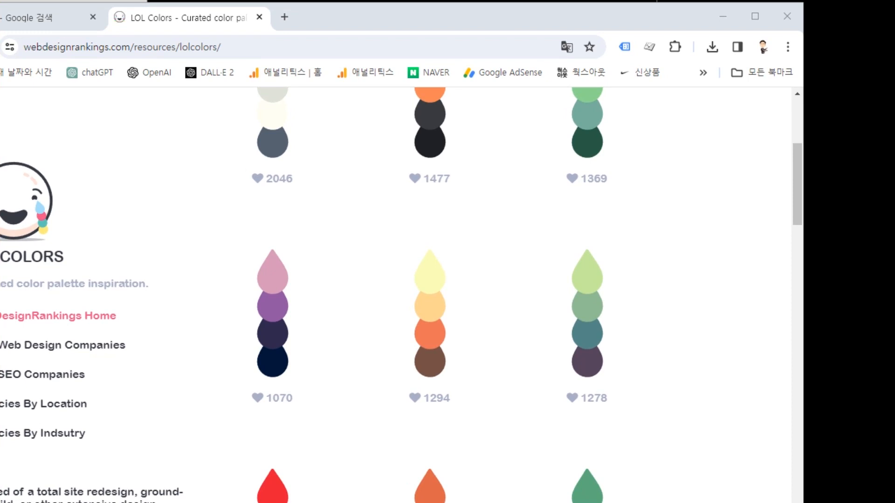
left_click(861, 502)
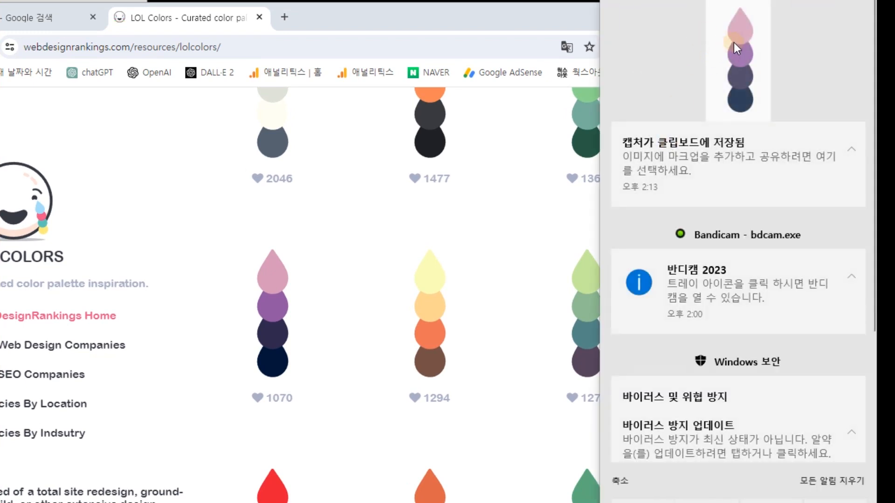
left_click(735, 40)
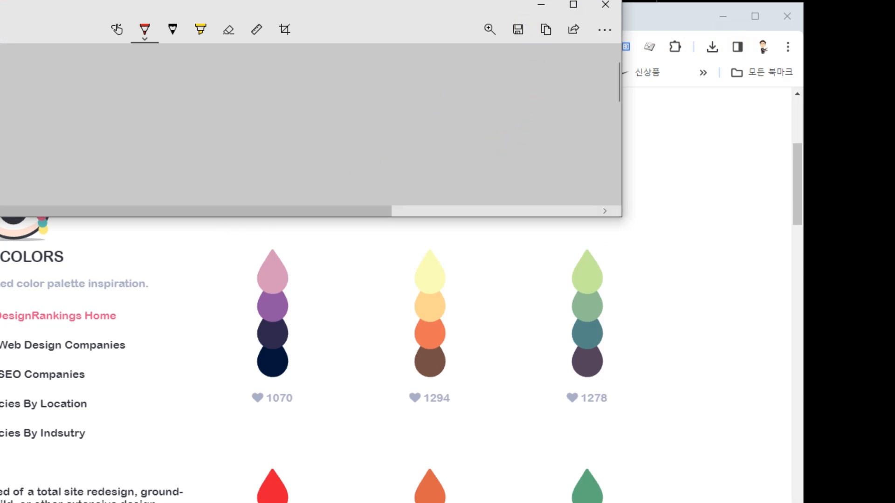
key("ctrl+c")
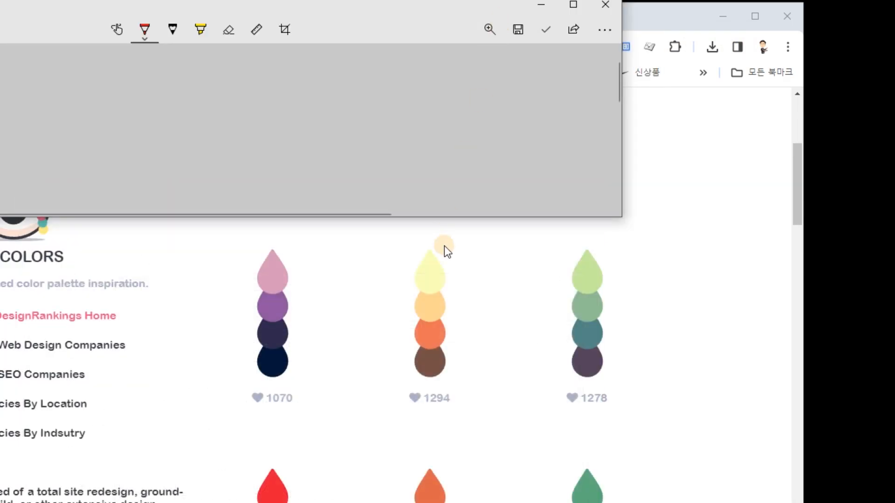
left_click(634, 326)
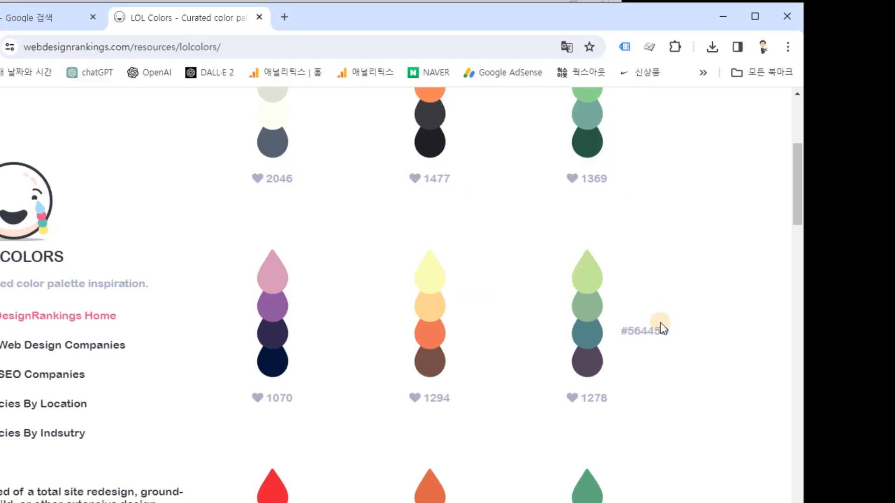
Capture the pink-to-navy palette again, open the snip for editing and enlarge its window to show the whole image.
key("super+shift+s")
left_click_drag(238, 239, 302, 382)
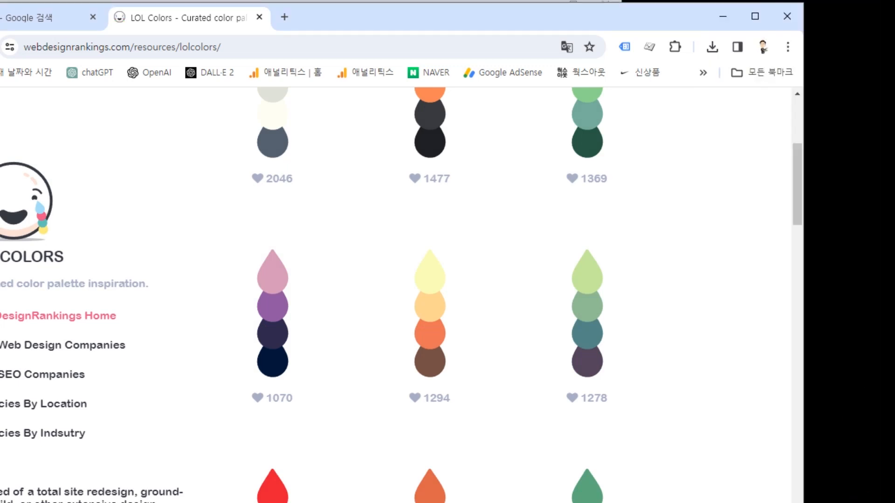
left_click(746, 57)
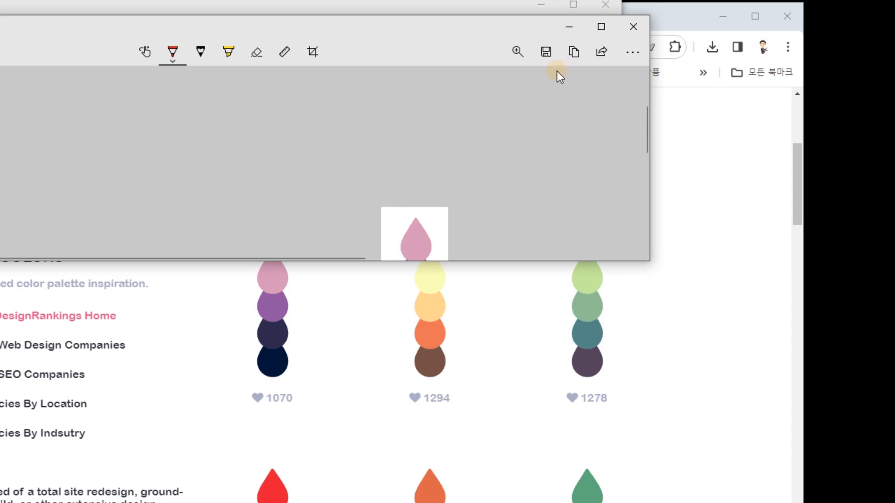
left_click_drag(649, 260, 713, 462)
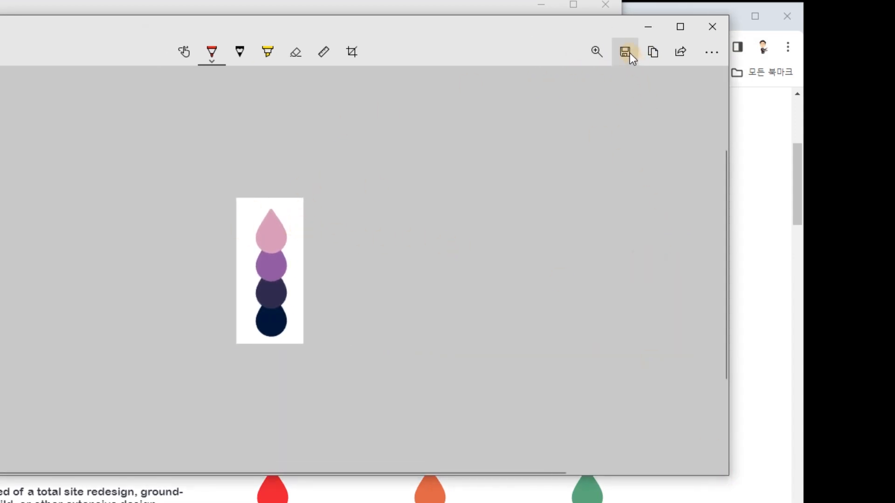
Save the palette snip as a JPG named 그라데이 in the 2024_01_03_그라데이션 folder.
left_click(626, 47)
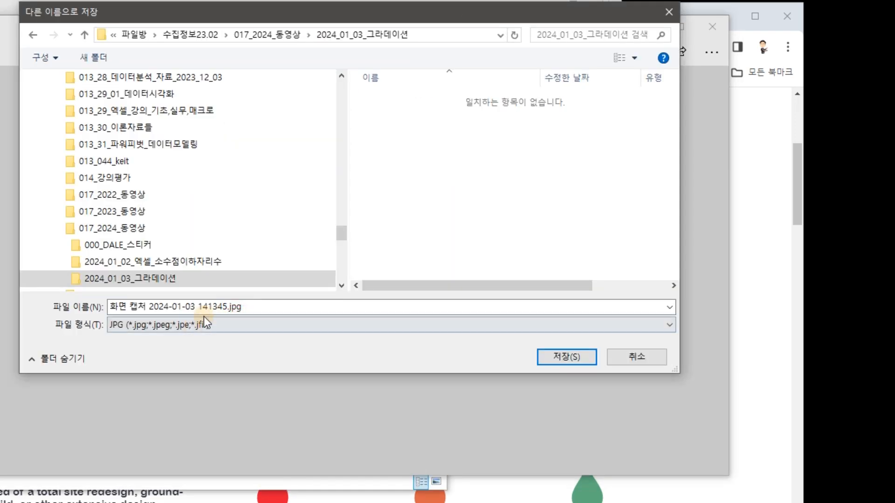
left_click(226, 306)
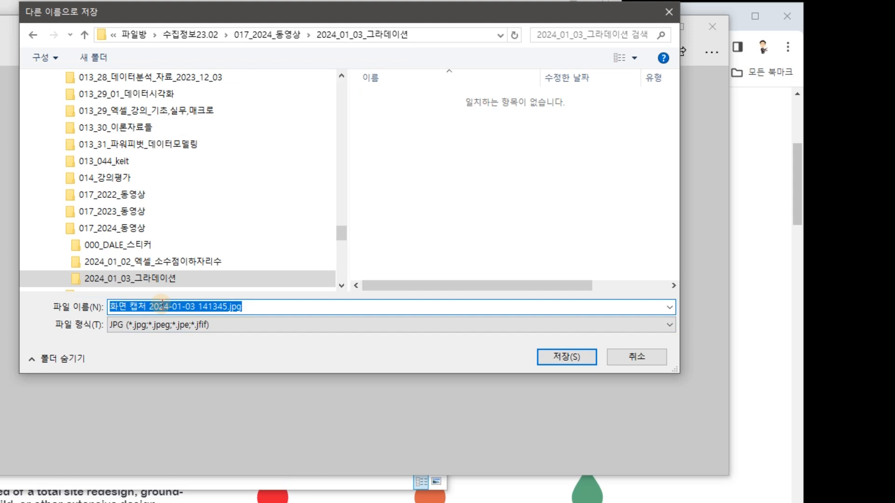
key("BackSpace")
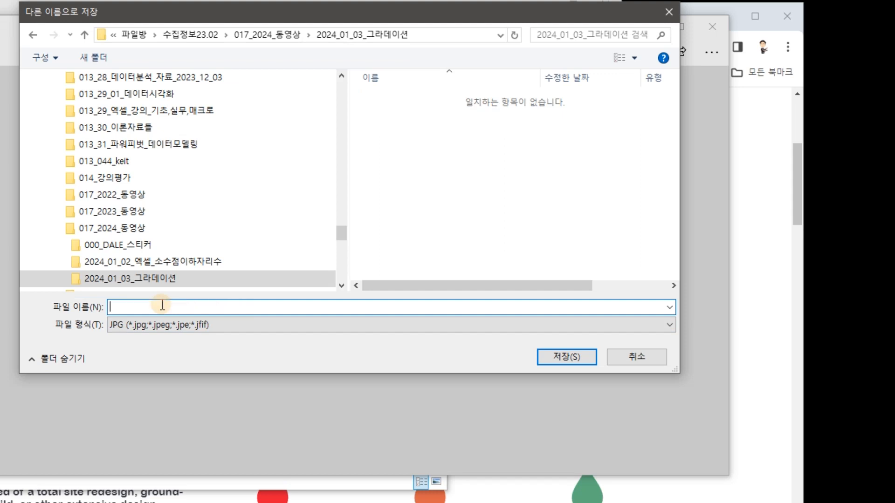
type("rm")
key("BackSpace")
key("BackSpace")
type("그라")
key("BackSpace")
key("BackSpace")
key("BackSpace")
type("그라데이")
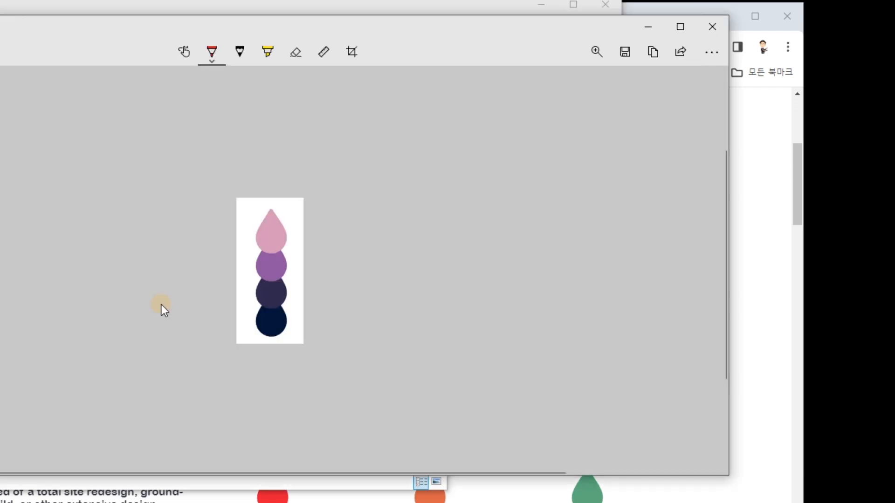
Clear the saved snip and folder windows off the screen, and close the leftover snip window.
left_click(649, 28)
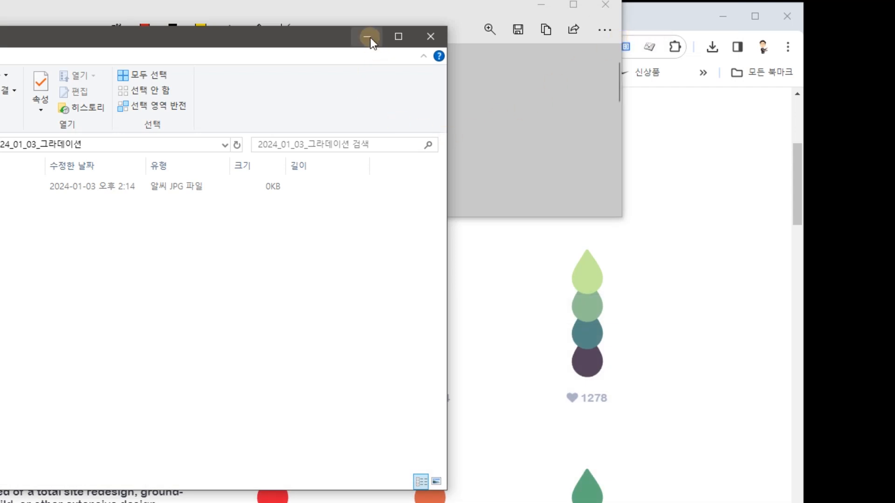
left_click(368, 37)
left_click_drag(451, 13, 458, 123)
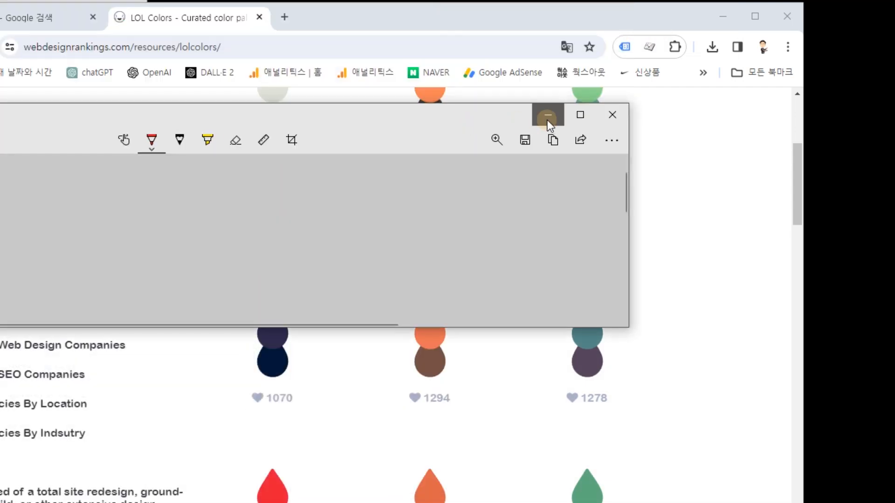
left_click(608, 125)
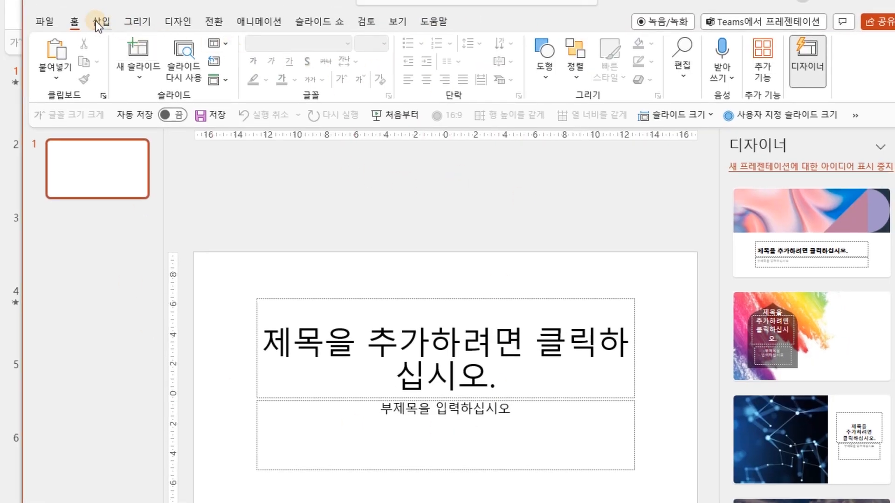
Insert the saved palette image from this device onto the title slide.
left_click(99, 22)
left_click(189, 75)
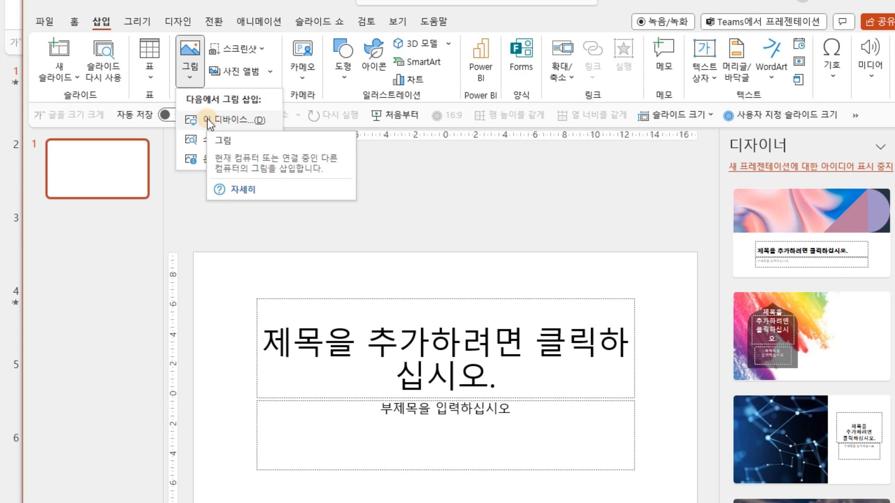
left_click(208, 121)
double_click(413, 77)
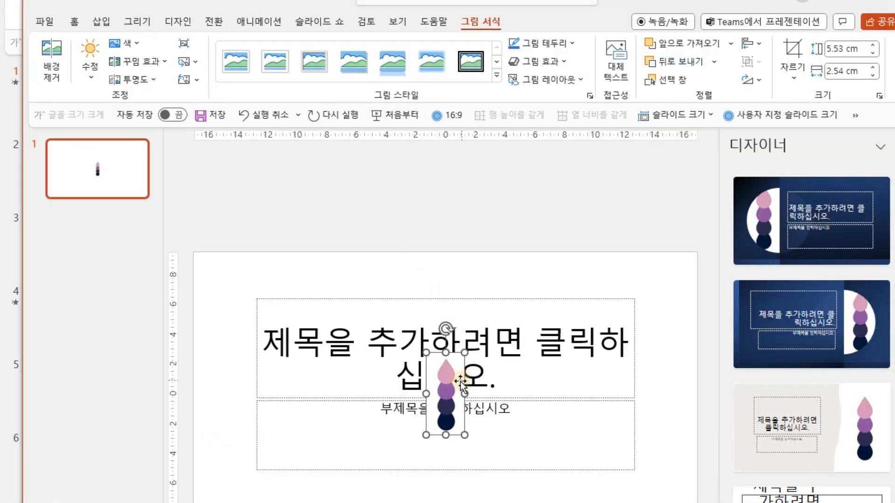
Enlarge the palette picture to about 10.24 cm by 4.7 cm and move it over the left part of the slide.
left_click_drag(426, 349, 394, 401)
left_click_drag(406, 303, 343, 287)
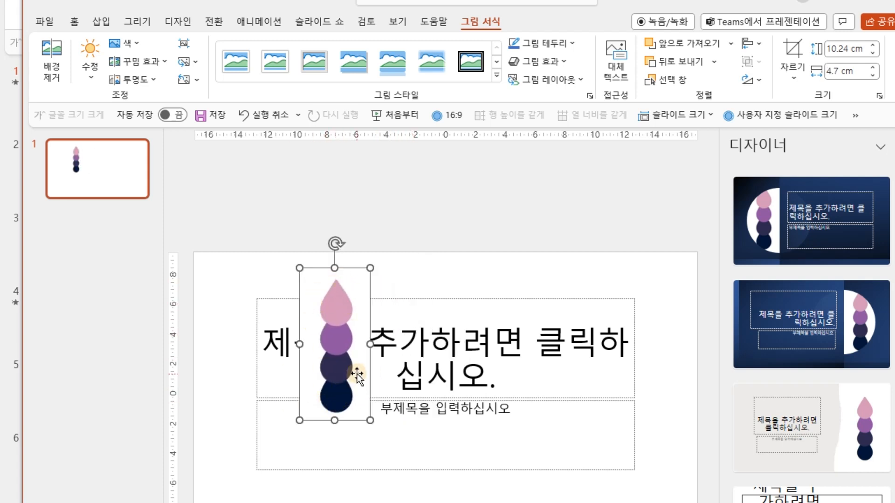
left_click(494, 207)
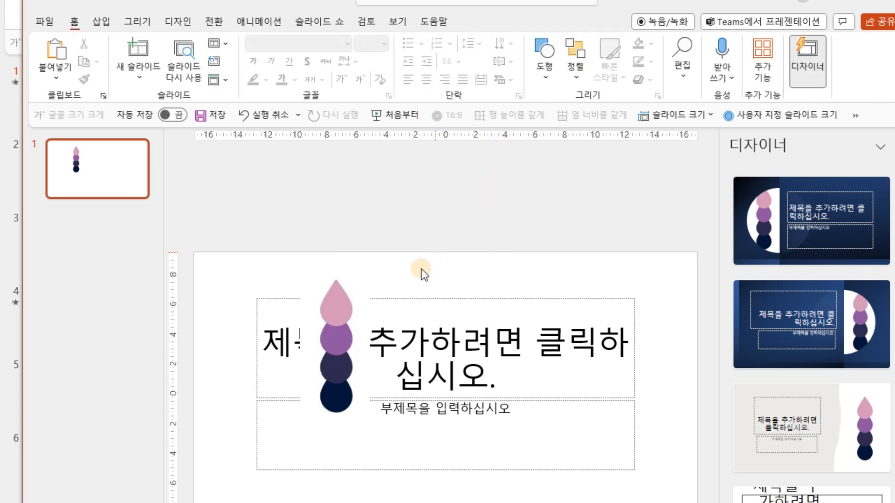
left_click(345, 305)
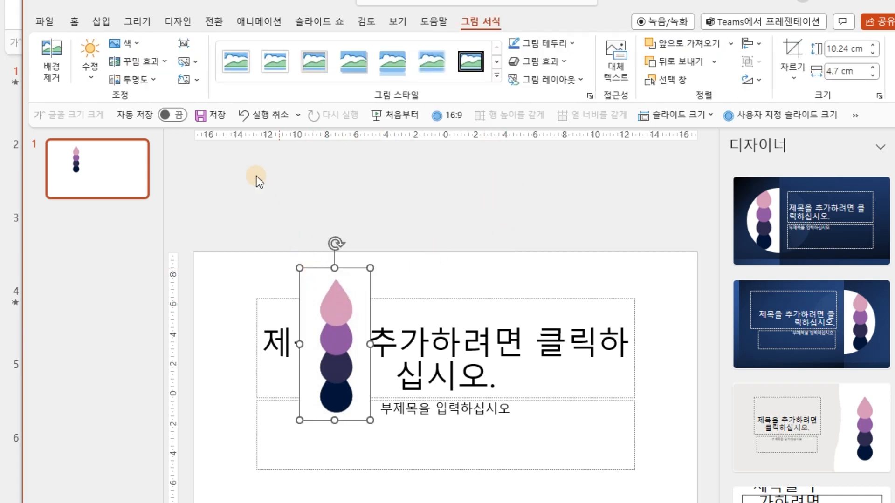
right_click(339, 280)
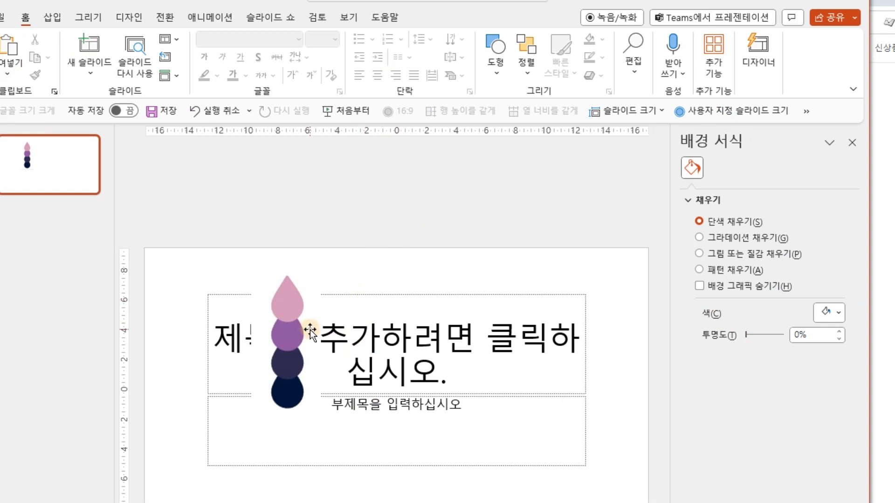
left_click(310, 329)
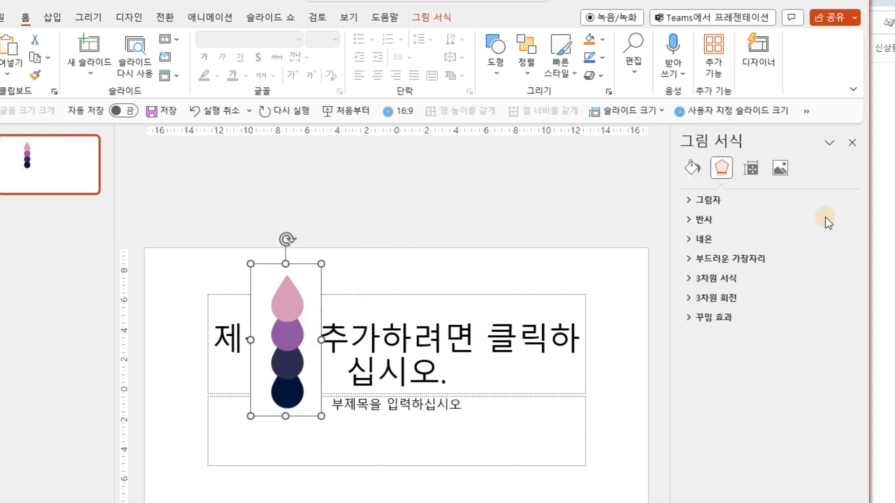
left_click(456, 194)
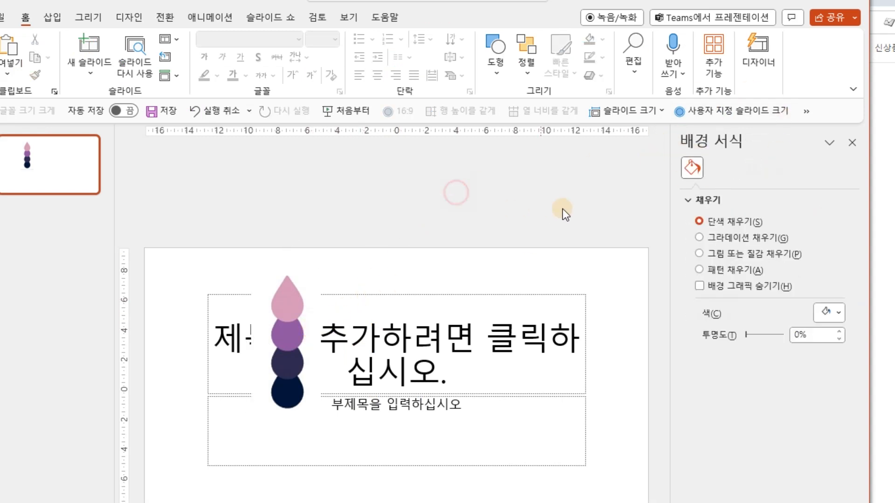
left_click(852, 142)
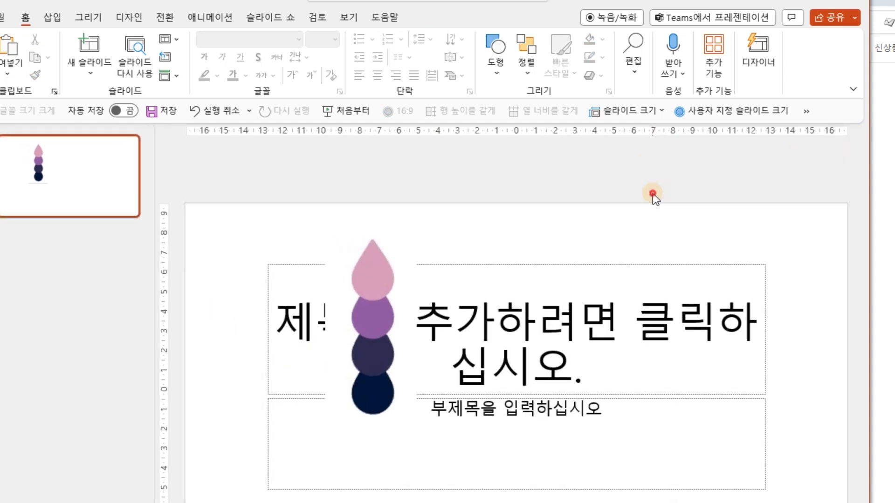
left_click(406, 276)
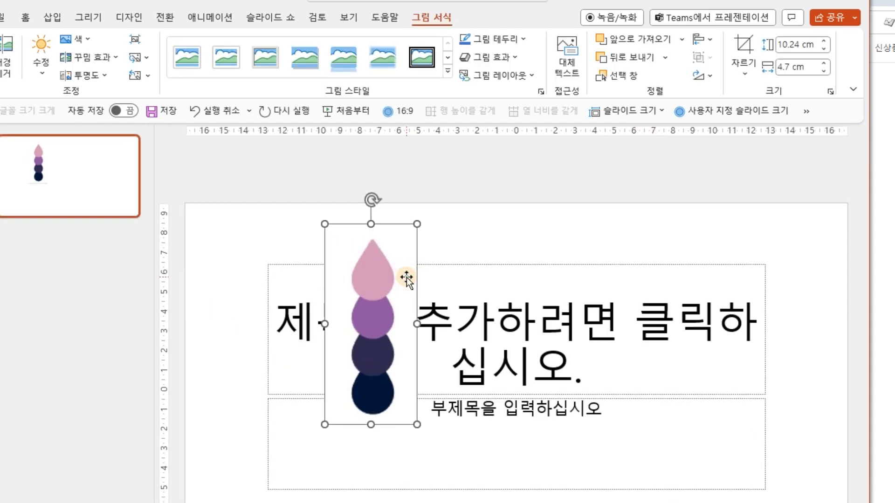
right_click(407, 277)
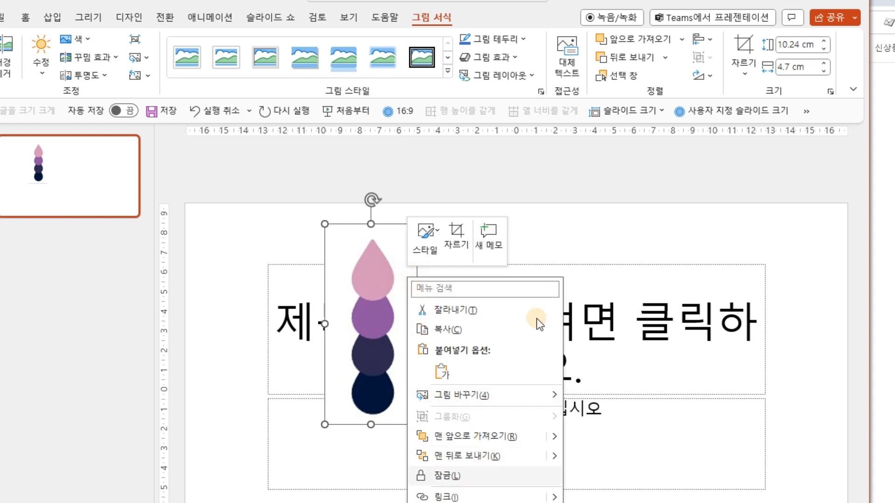
left_click(436, 160)
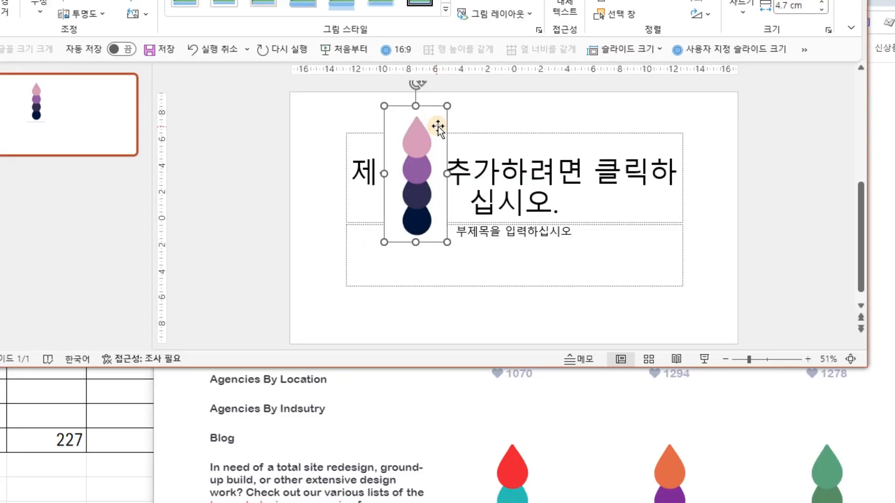
Open the palette picture's format settings, enlarge the presentation window and show the picture's fill options.
left_click(534, 117)
left_click(441, 116)
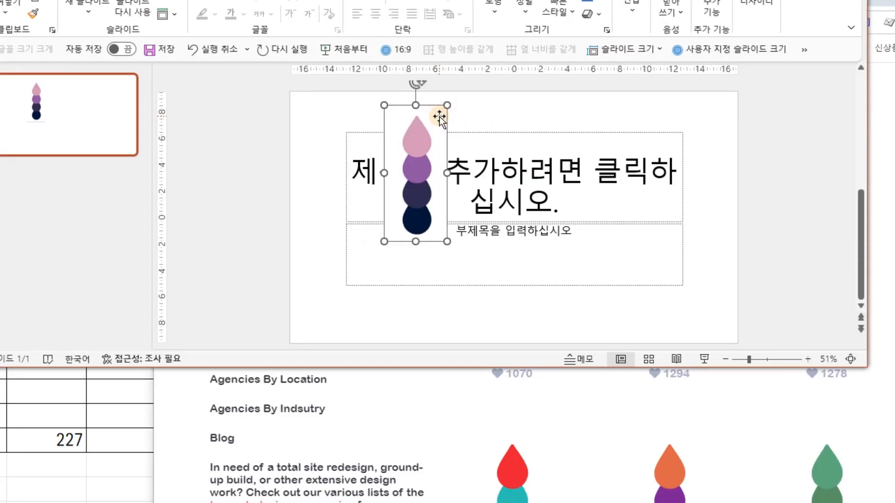
right_click(440, 117)
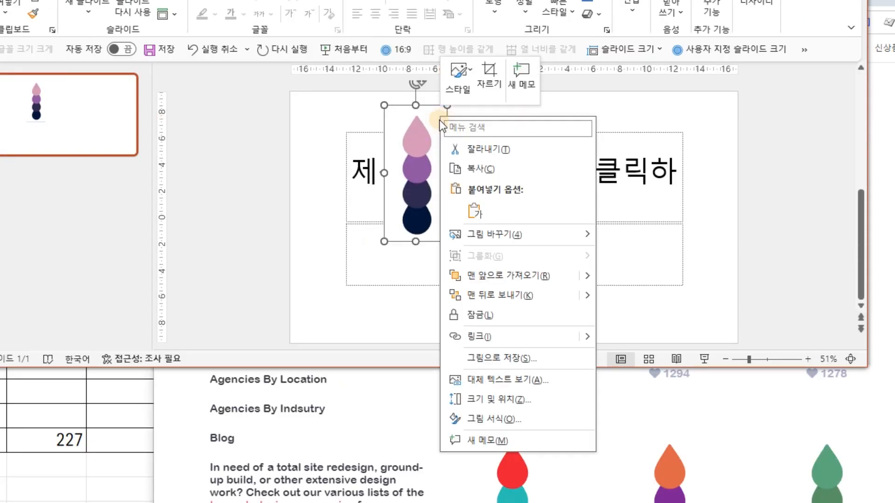
left_click(482, 418)
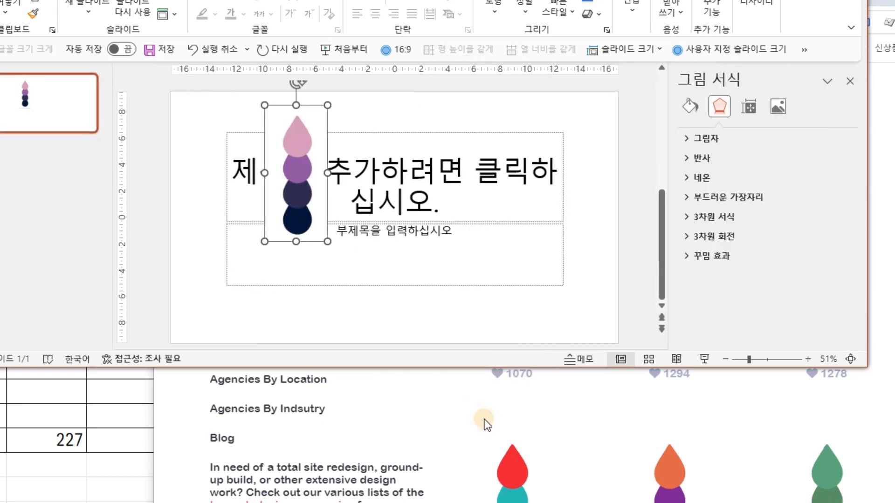
left_click_drag(503, 368, 503, 497)
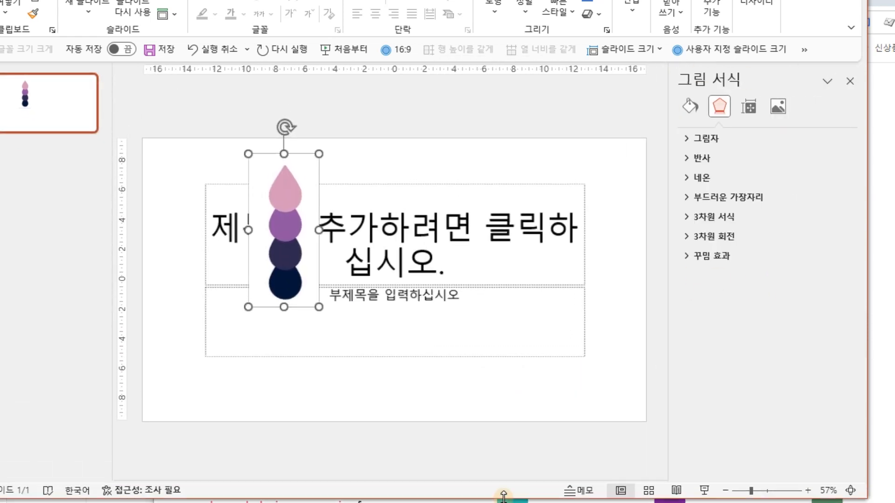
left_click(689, 107)
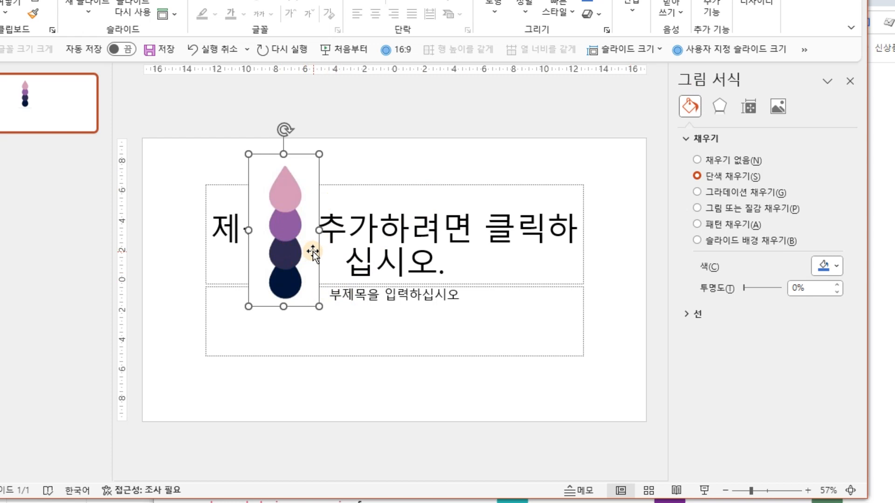
left_click(709, 141)
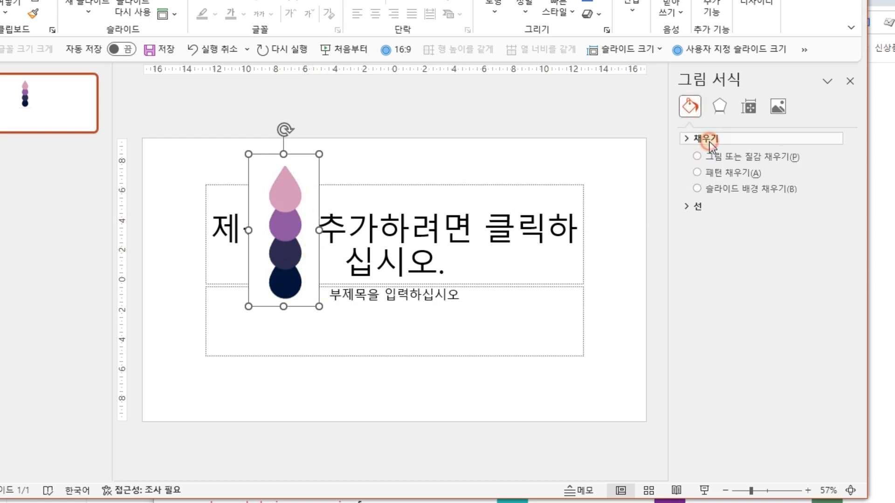
left_click(711, 143)
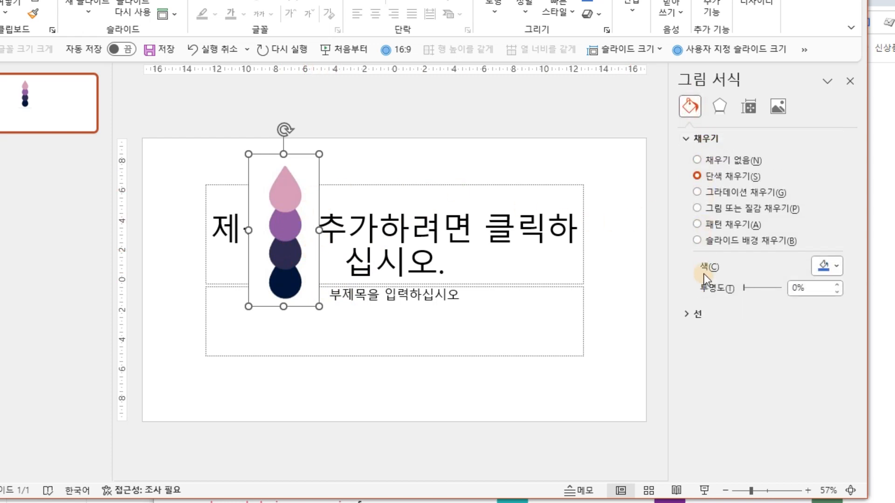
Set the picture's solid fill to the navy sampled from the palette's lowest circle with the eyedropper and reapply it from the recent colours.
left_click(837, 267)
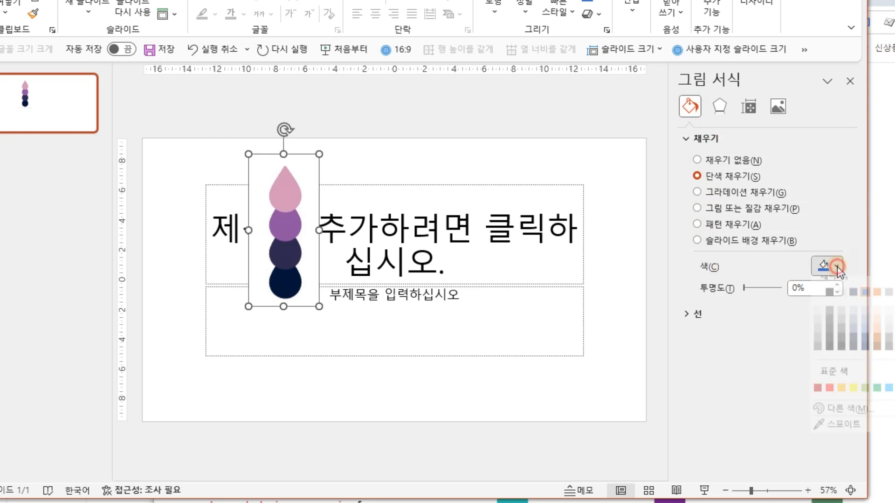
left_click(845, 441)
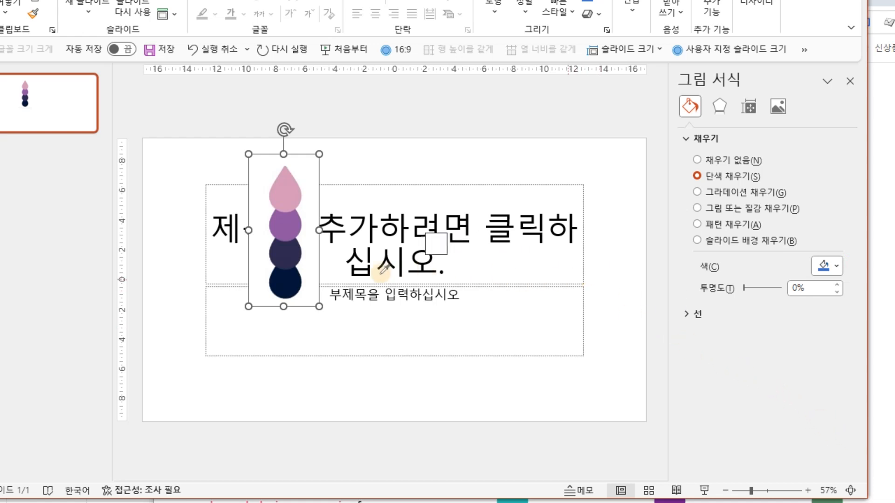
left_click(294, 281)
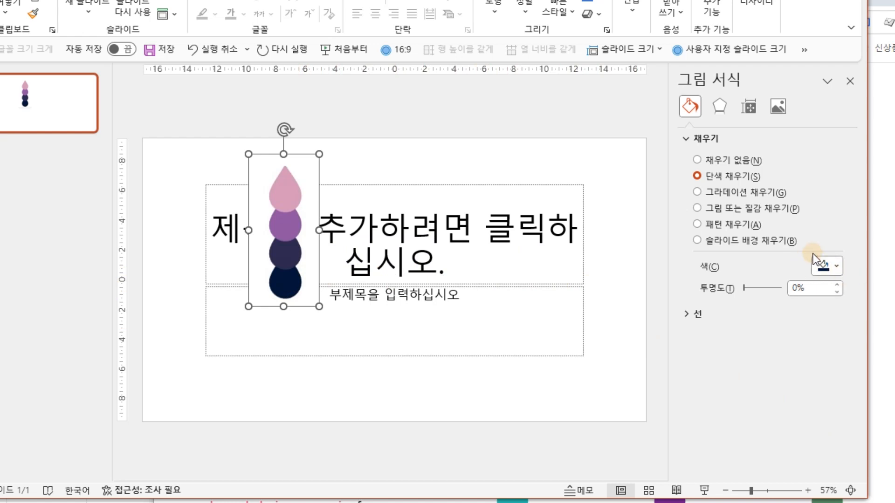
left_click(835, 267)
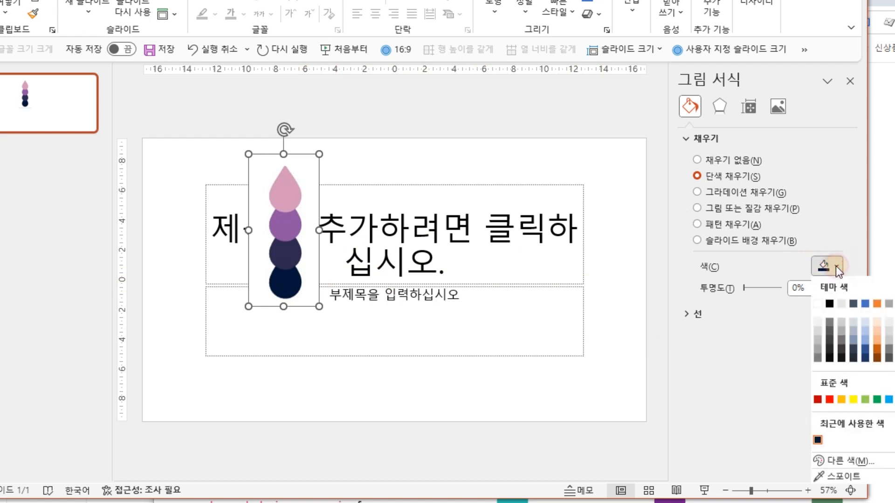
left_click(818, 440)
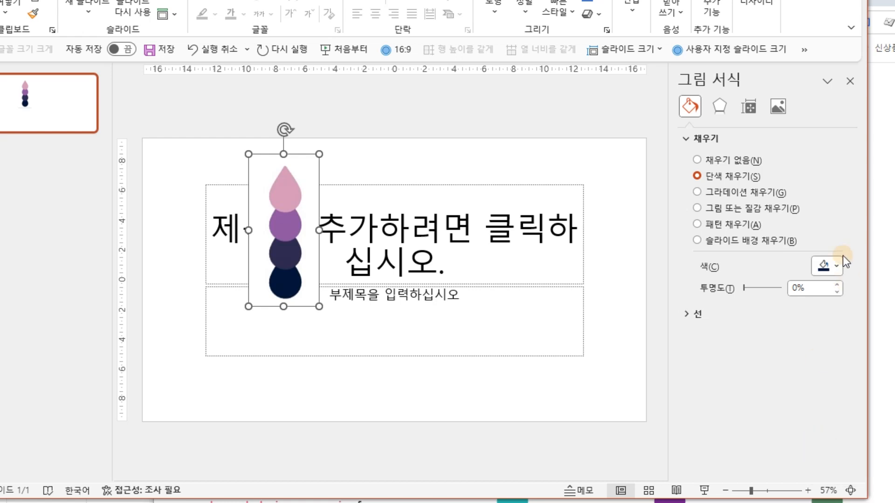
left_click(837, 266)
left_click(818, 440)
Open the fill's custom colour definition to examine the sampled navy's RGB values and hex code.
left_click(837, 266)
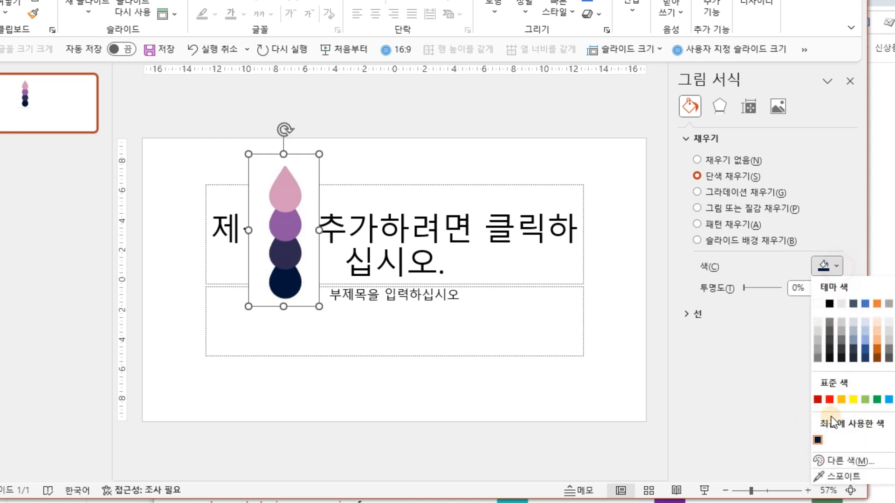
left_click(830, 458)
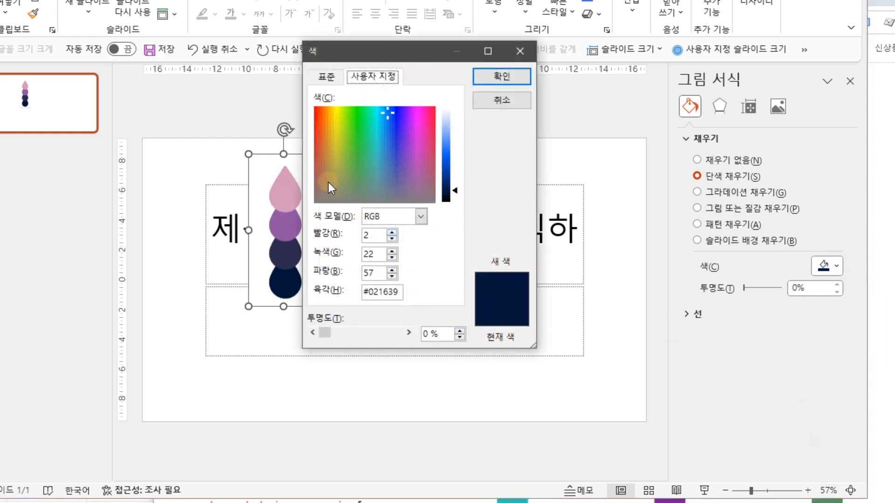
left_click(327, 76)
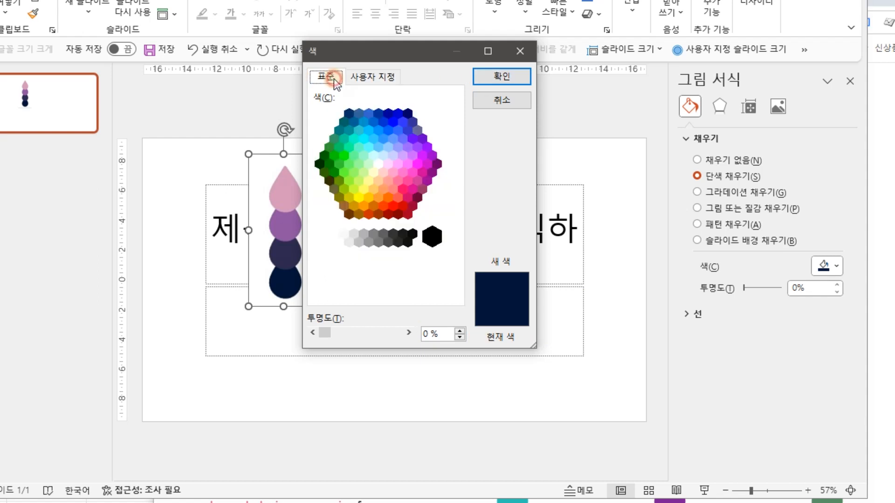
left_click(375, 77)
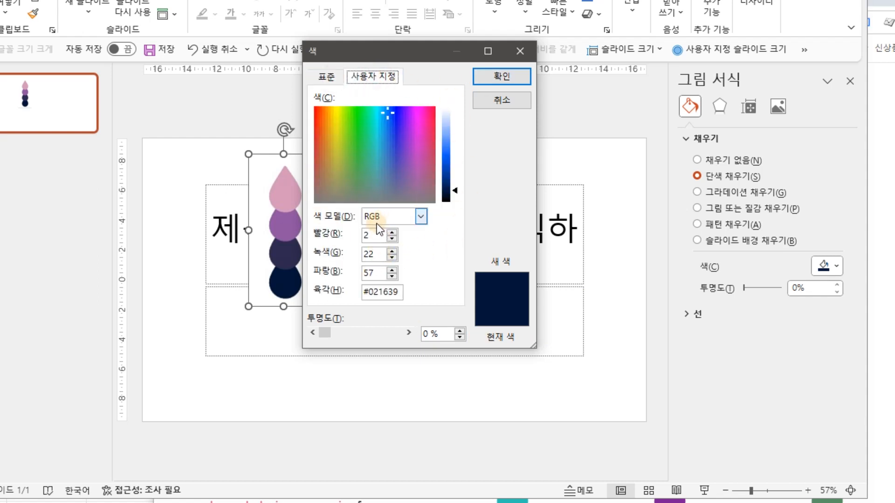
Switch to the Excel colour table and set stage 1's R, G and B values to the navy's 2, 22 and 57.
left_click(379, 255)
left_click(379, 273)
left_click(375, 291)
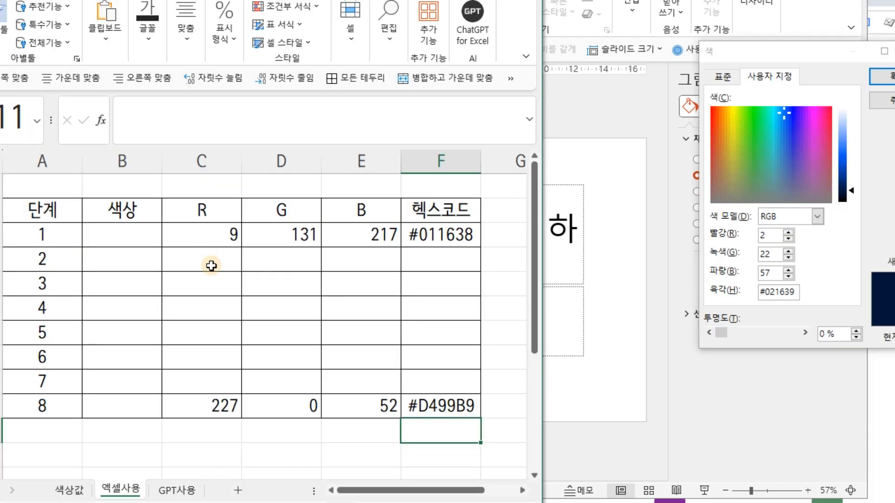
left_click(44, 231)
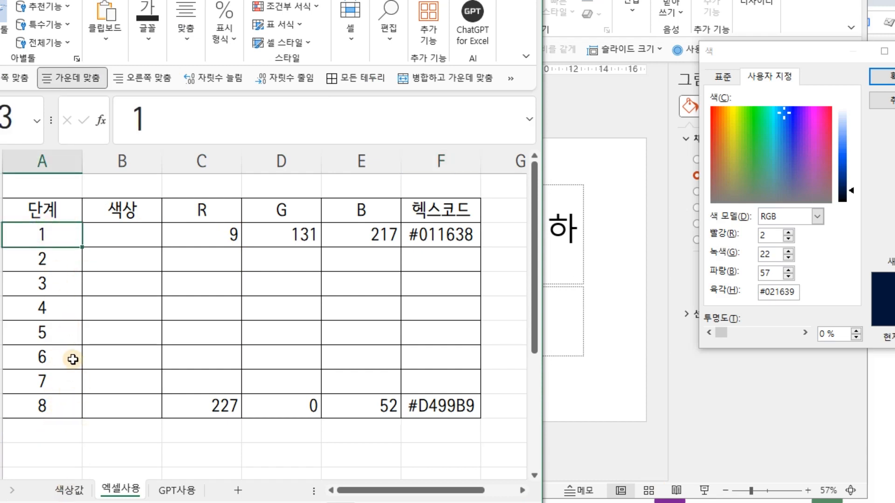
left_click(40, 407)
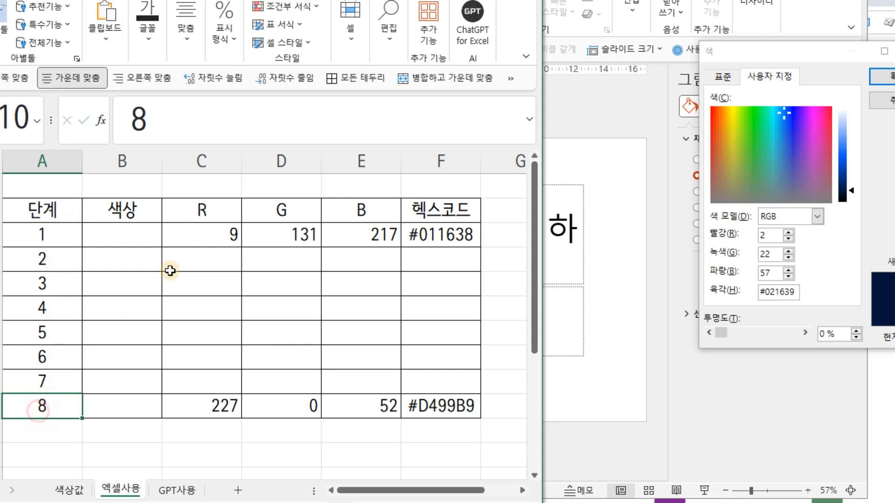
left_click(228, 236)
type("2")
key("Tab")
type("22")
key("Tab")
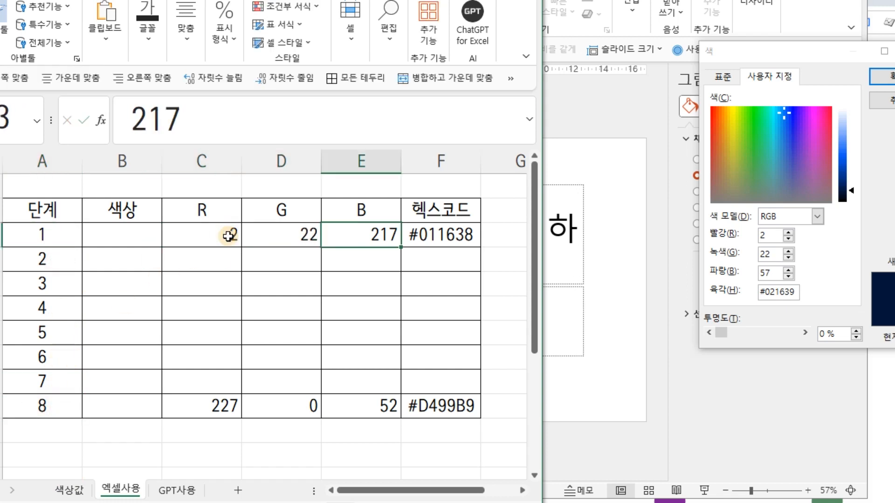
type("57")
key("Tab")
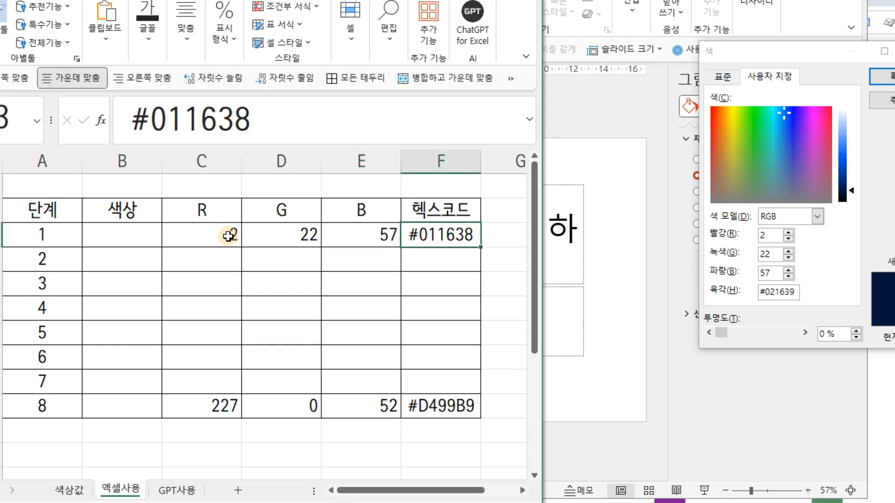
Set stage 1's hex code to #021639.
type("#021639")
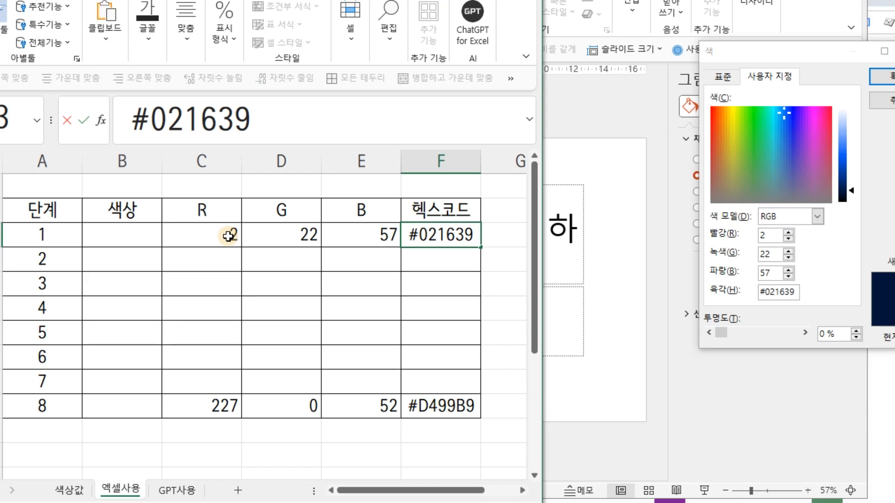
key("Return")
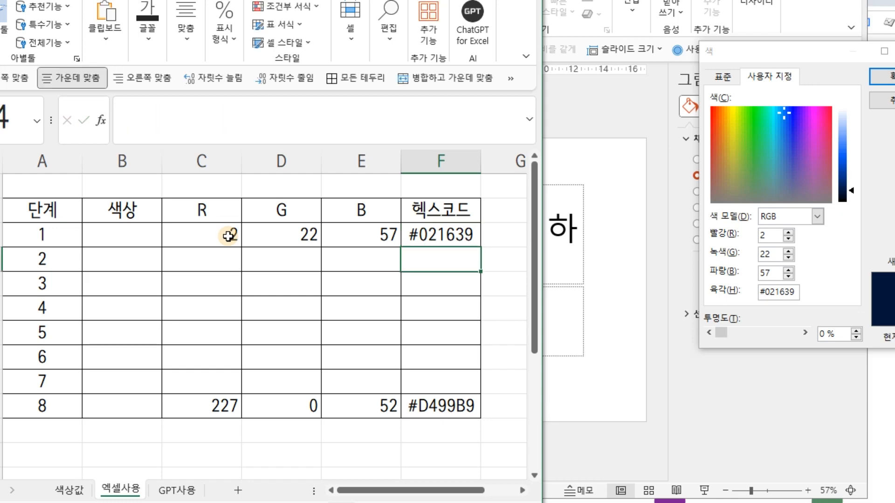
Back in PowerPoint, set the picture's fill to the pink sampled from the palette's top drop and open its custom colour definition.
left_click_drag(420, 1, 20, 15)
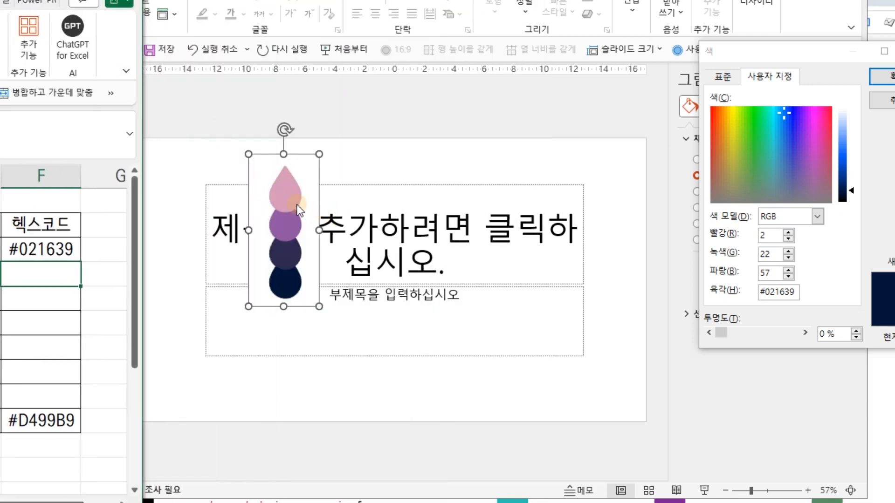
left_click(890, 77)
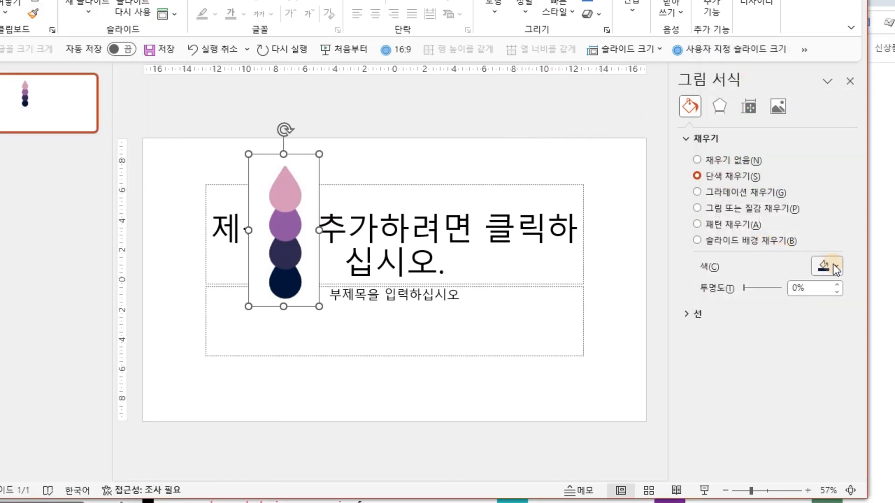
left_click(837, 267)
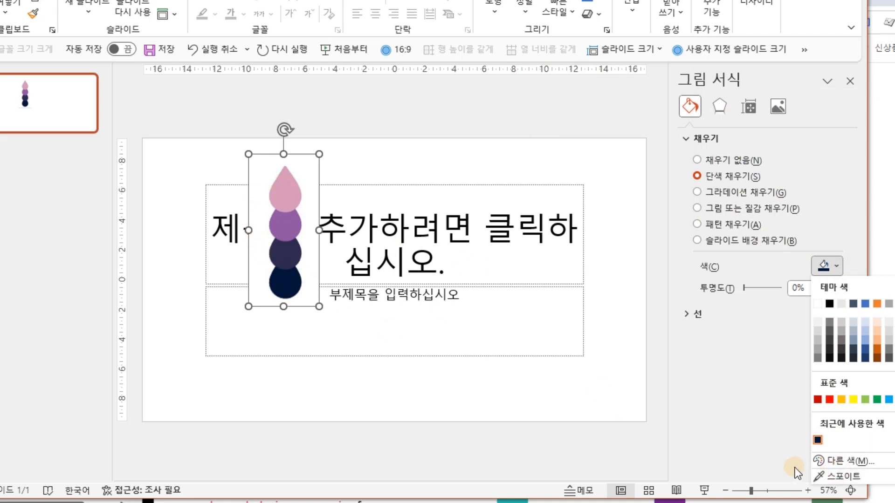
left_click(832, 475)
left_click(288, 189)
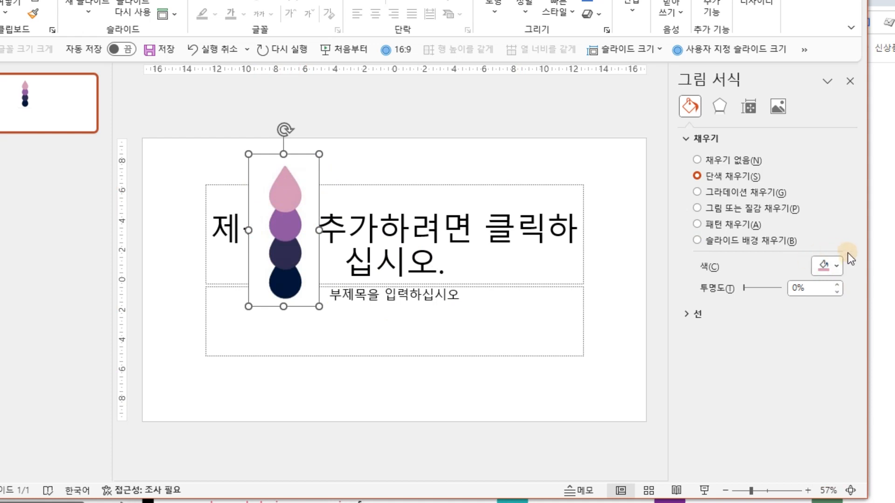
left_click(839, 265)
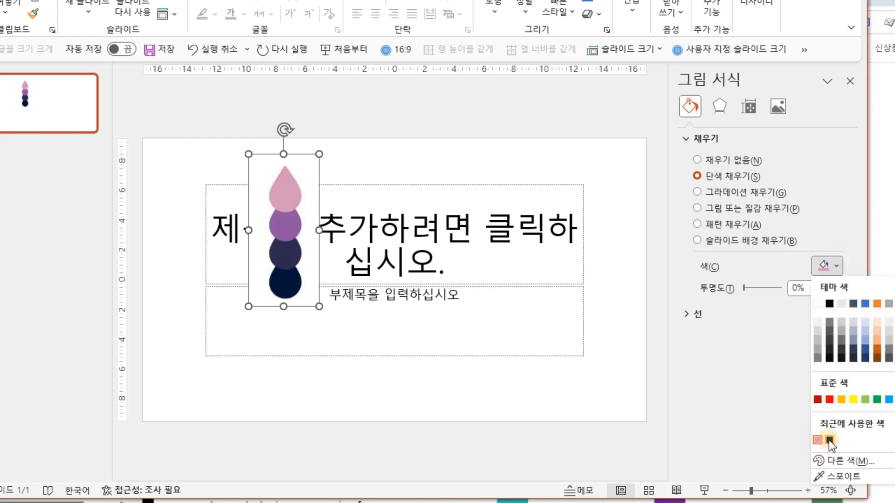
left_click(834, 462)
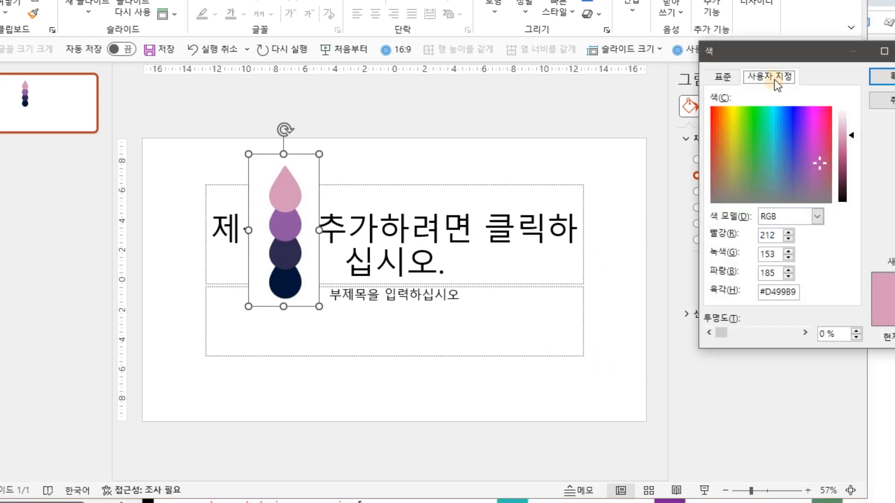
Return to the Excel colour table and set stage 8's R, G and B values to 212, 153 and 185.
key("alt+Tab")
left_click_drag(2, 0, 398, 0)
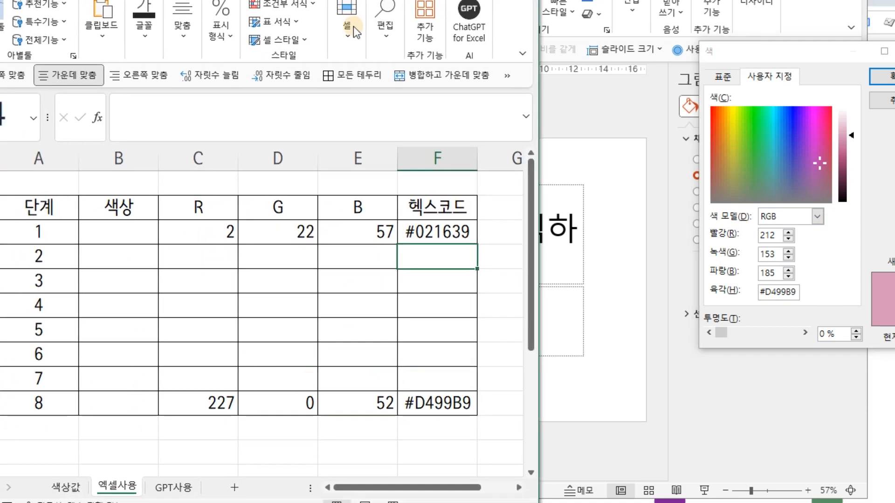
left_click(210, 395)
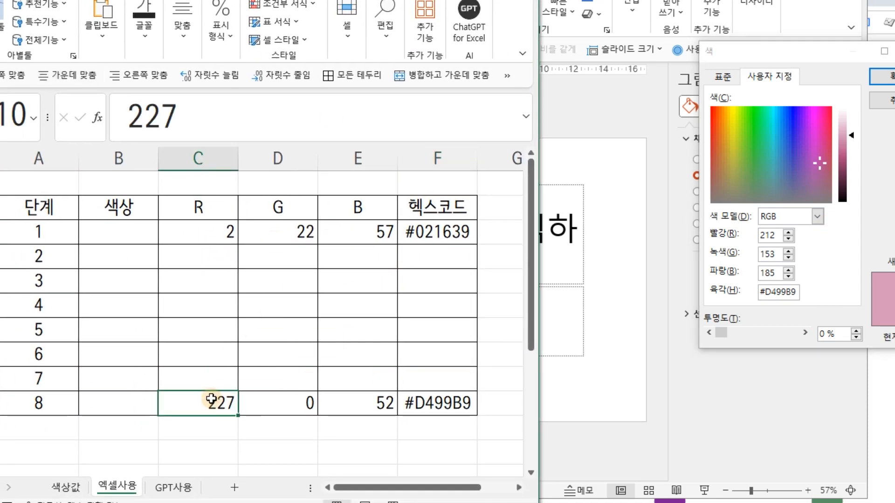
type("212")
key("Tab")
type("153")
key("Tab")
type("185")
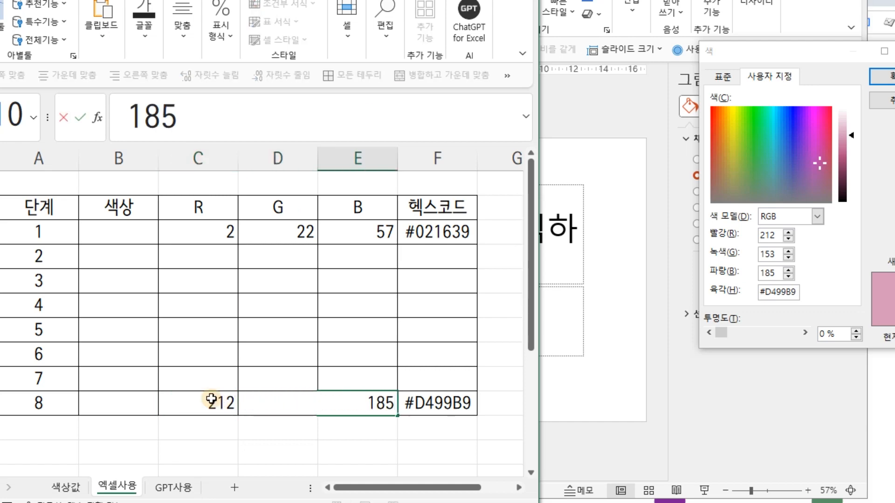
key("Tab")
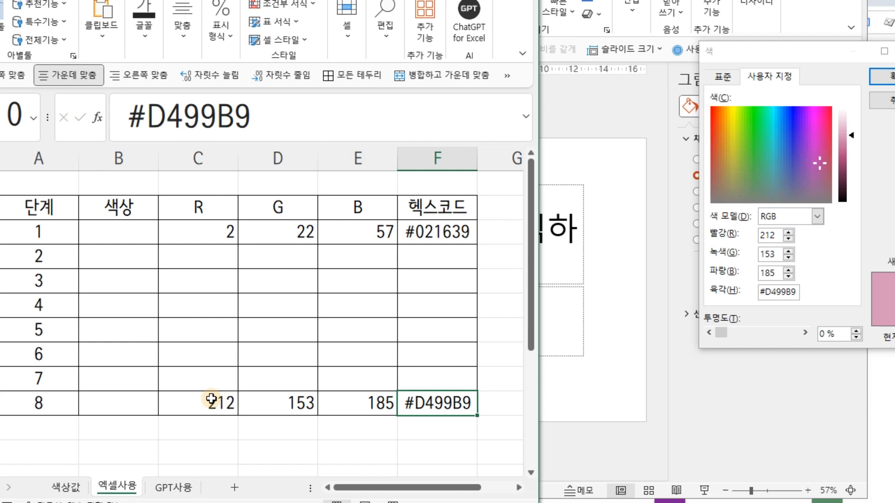
Enter #D499B9 as stage 8's hex code.
type("#D")
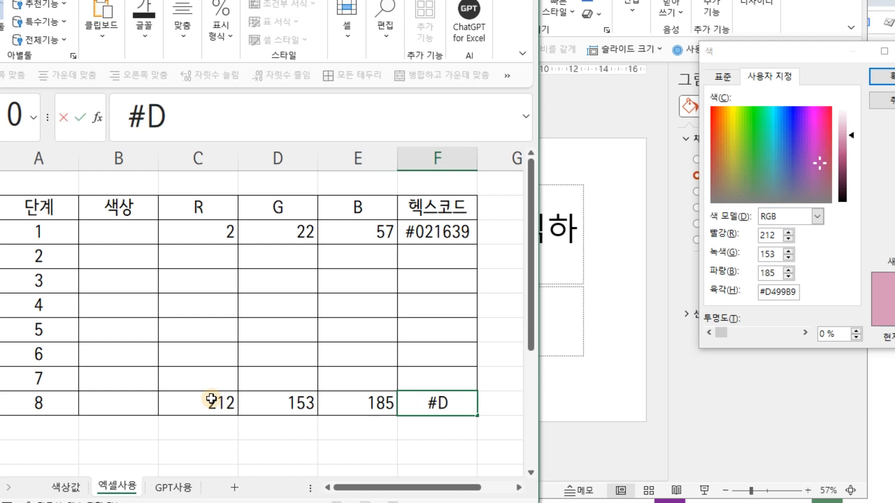
type("49")
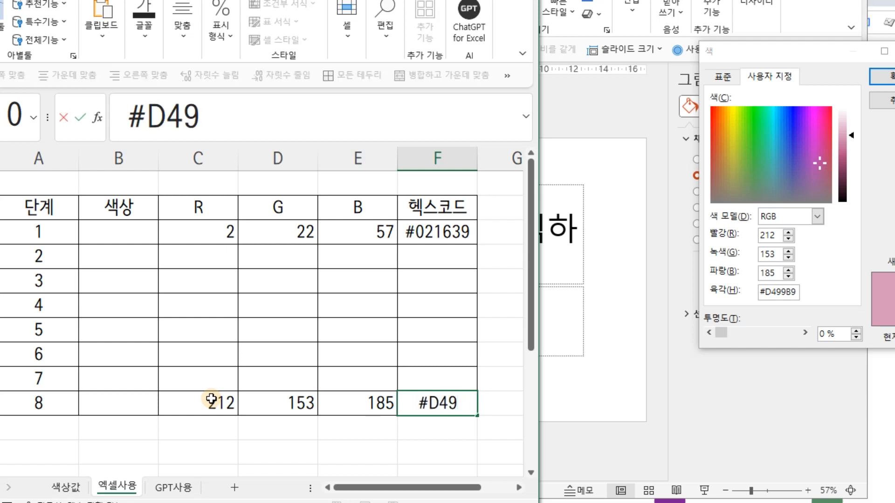
type("9B9")
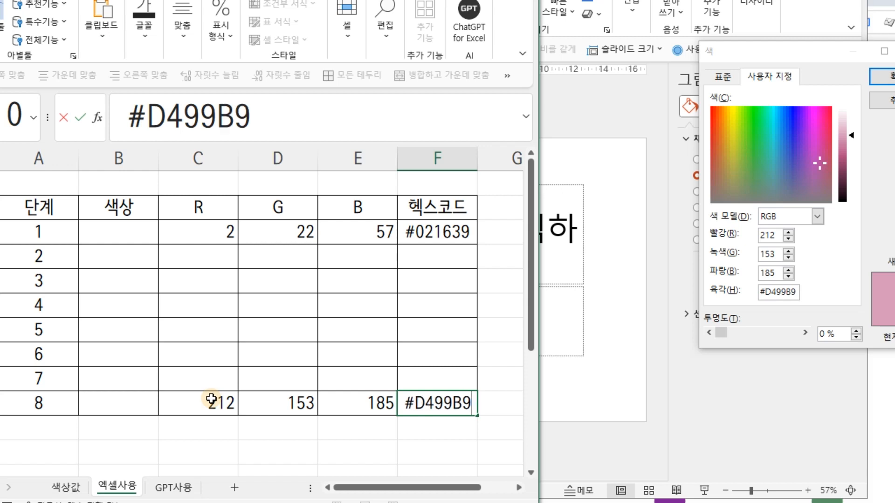
key("Return")
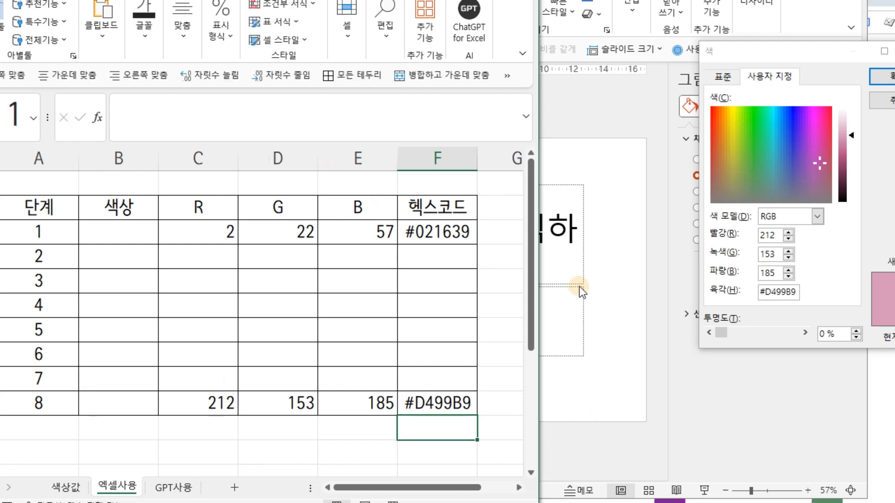
In the browser, search Google for "헥스코드 변환" and open Toolo's RGB / HEX converter page.
left_click(453, 232)
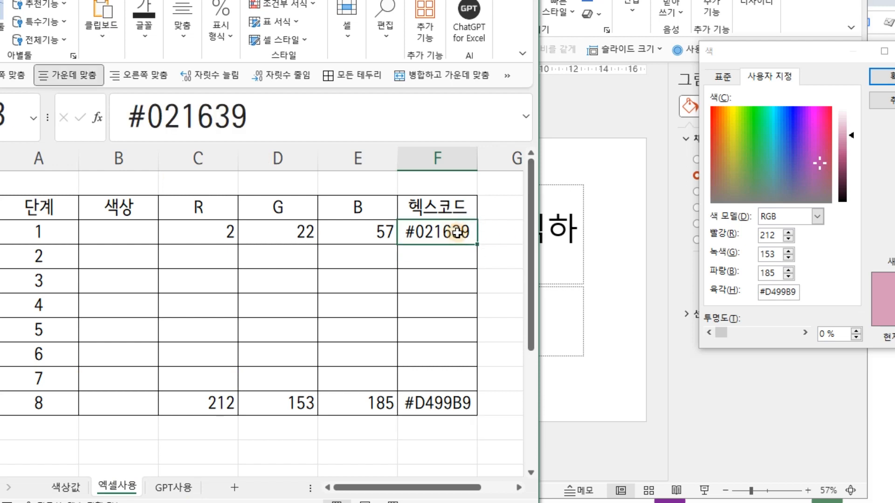
left_click(447, 407)
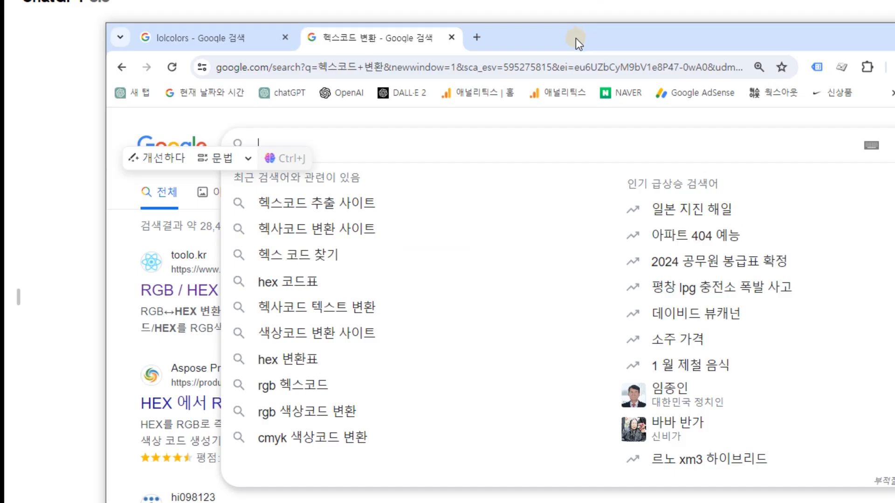
left_click(311, 120)
left_click(311, 145)
type("헥스코드 변환")
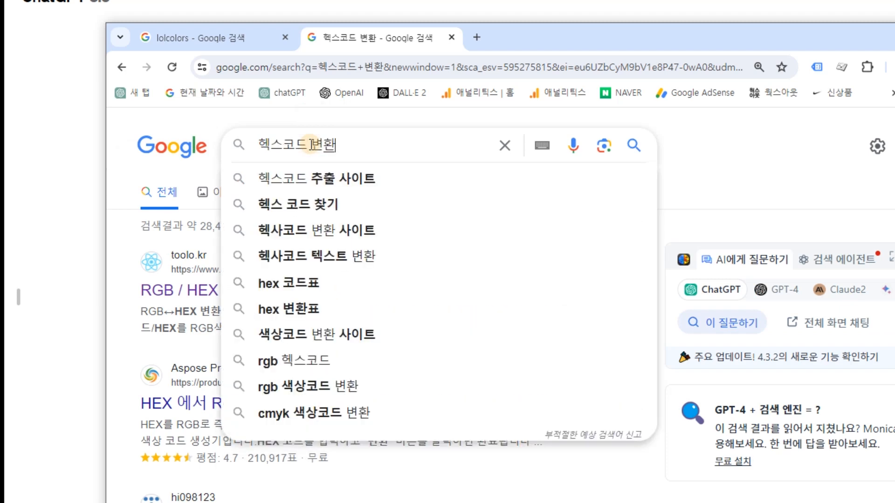
key("Return")
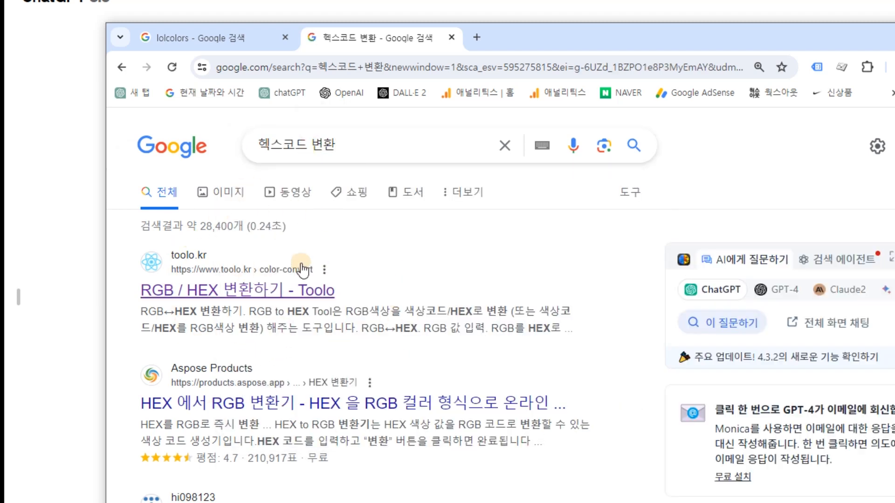
left_click(265, 288)
Copy stage 8's hex code #D499B9 from Excel and convert it to RGB in Toolo's HEX to RGB converter.
left_click(778, 461)
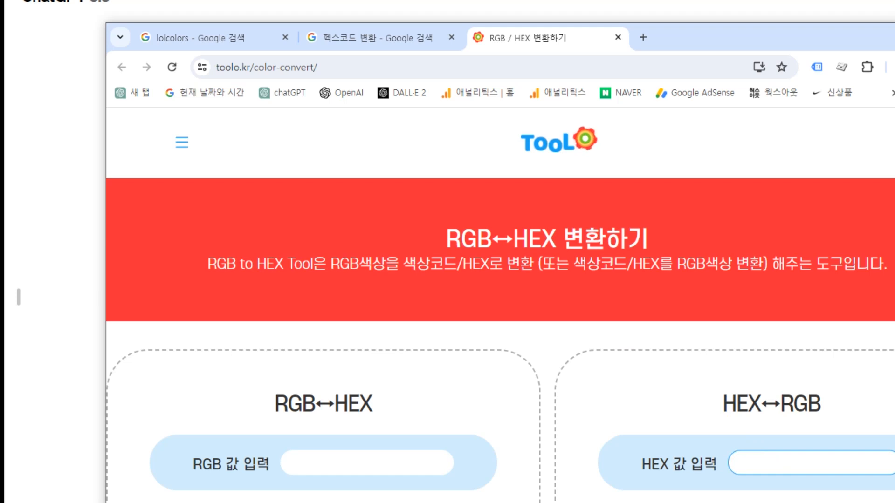
key("alt+Tab")
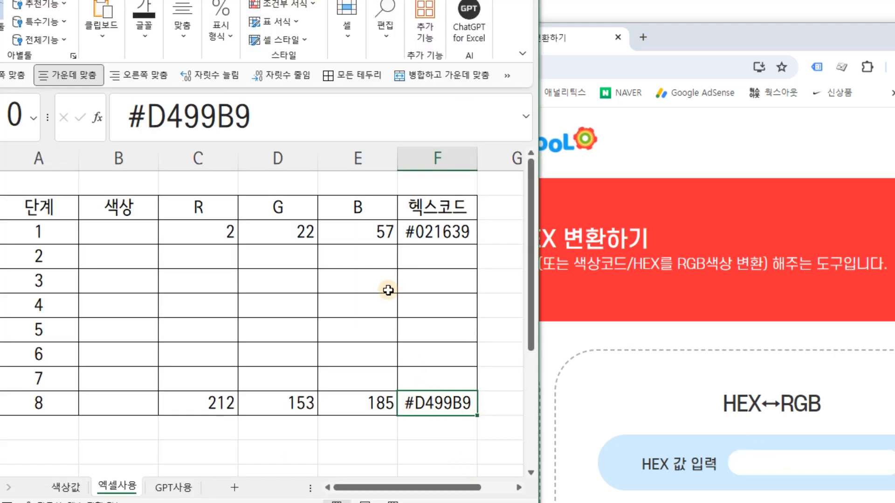
left_click_drag(262, 113, 34, 120)
key("ctrl+c")
left_click(751, 463)
key("ctrl+v")
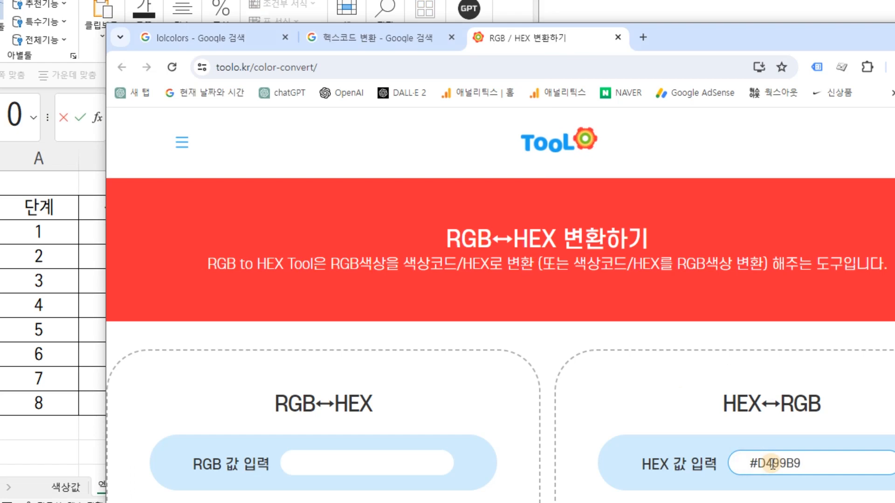
scroll(772, 464, "down", 5)
left_click(772, 463)
scroll(672, 366, "down", 5)
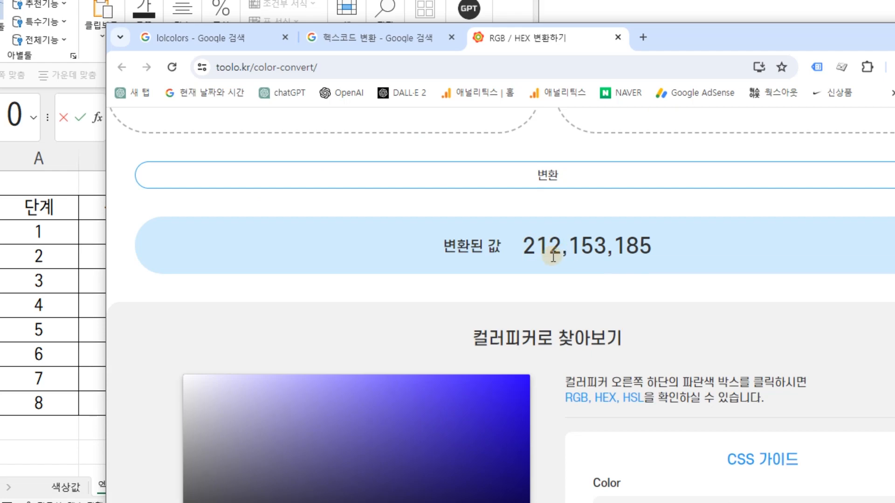
Compare the converter's RGB result with stage 8's R, G and B values in Excel and leave the hex code cell.
key("alt+Tab")
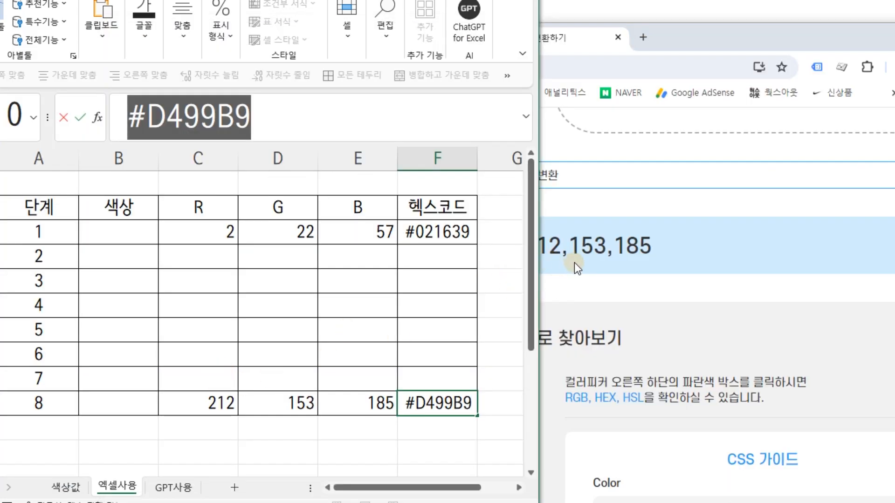
left_click(665, 253)
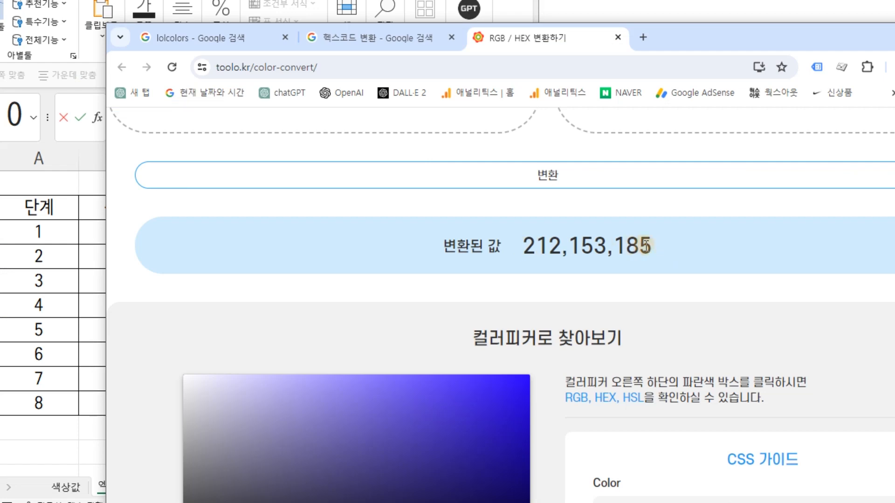
key("alt+Tab")
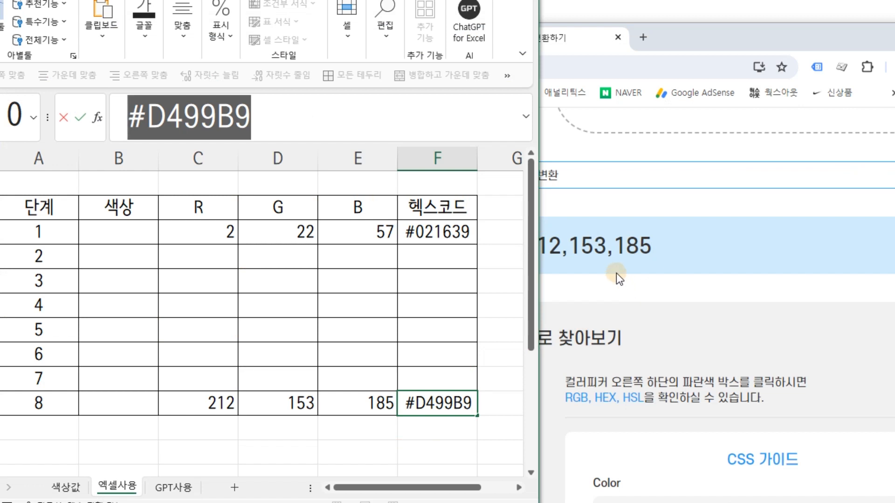
left_click(325, 257)
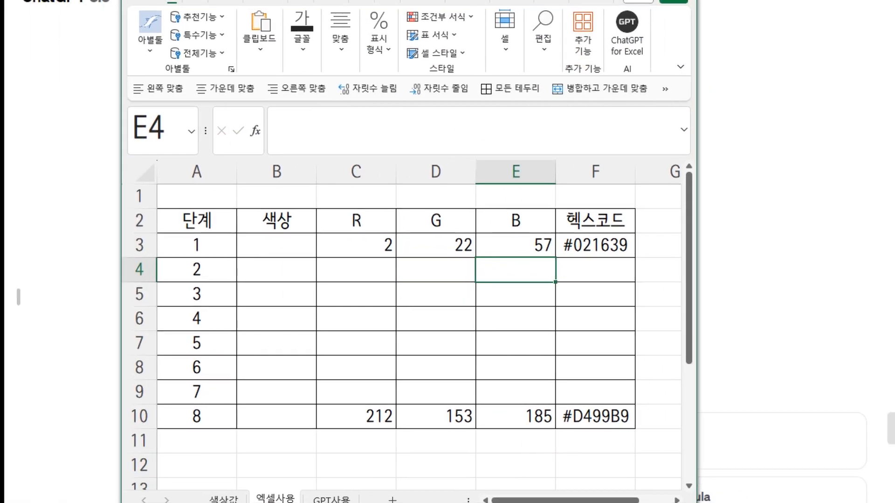
Select the R cells for stages 1 to 8 (C3:C10) and widen the Excel window with the sheet zoomed to 40%.
left_click(375, 246)
left_click_drag(375, 246, 355, 416)
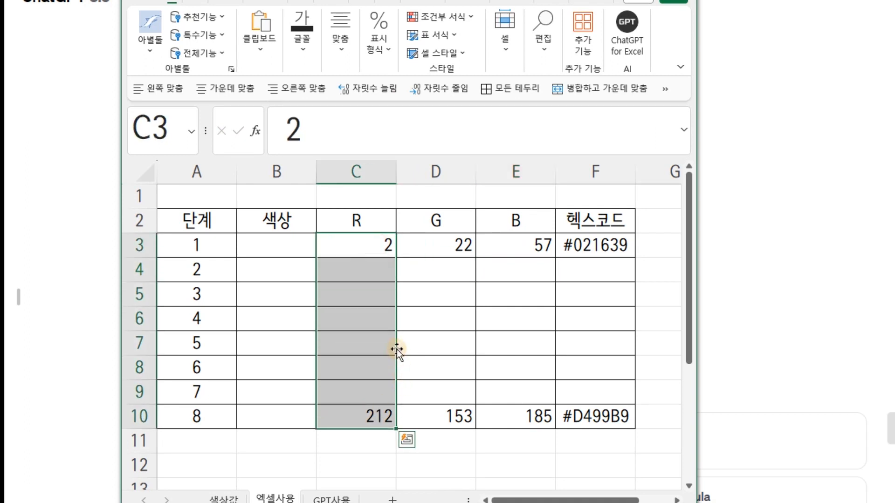
left_click(450, 344)
left_click(368, 248)
left_click_drag(368, 249, 350, 412)
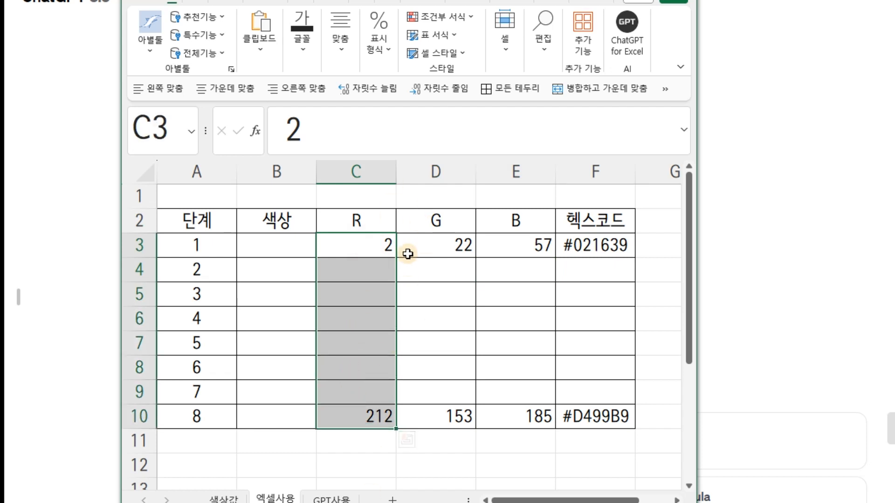
left_click_drag(696, 257, 846, 247)
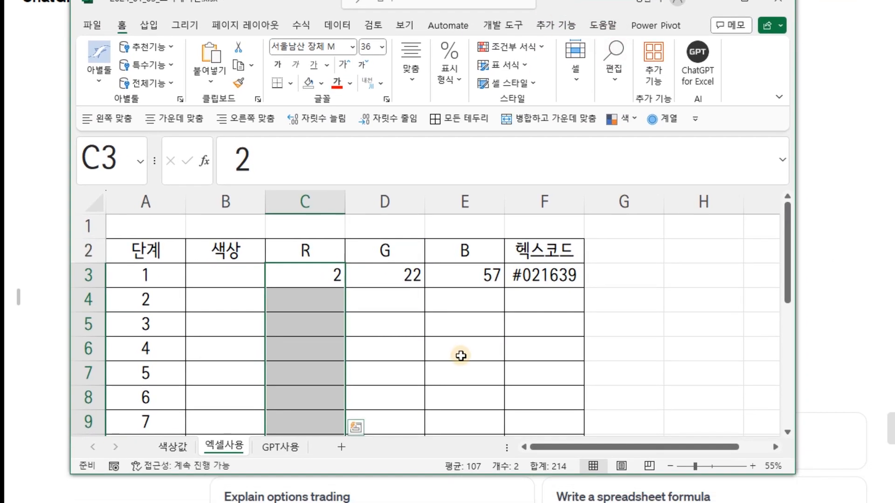
scroll(461, 356, "down", 1)
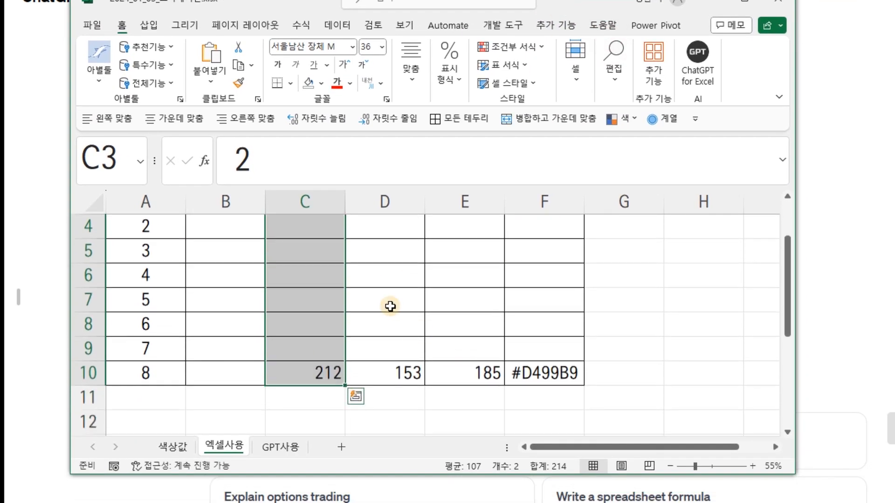
scroll(449, 188, "down", 1)
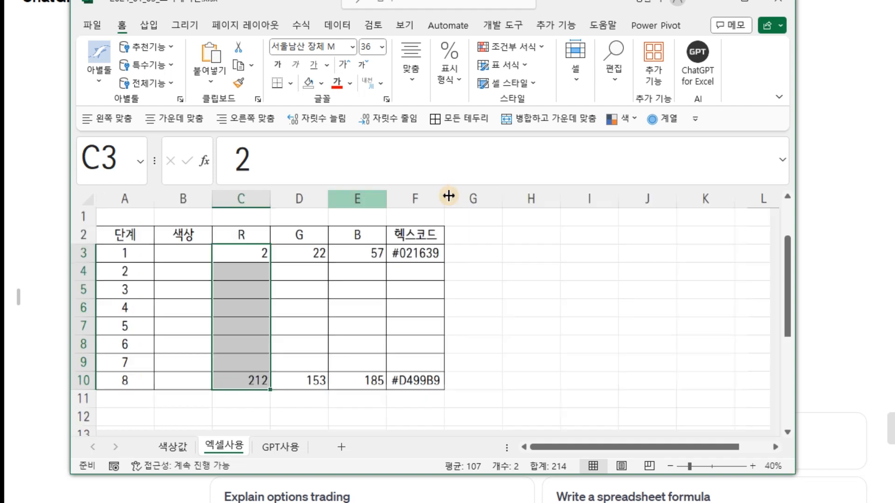
left_click_drag(248, 253, 250, 379)
left_click_drag(248, 253, 252, 380)
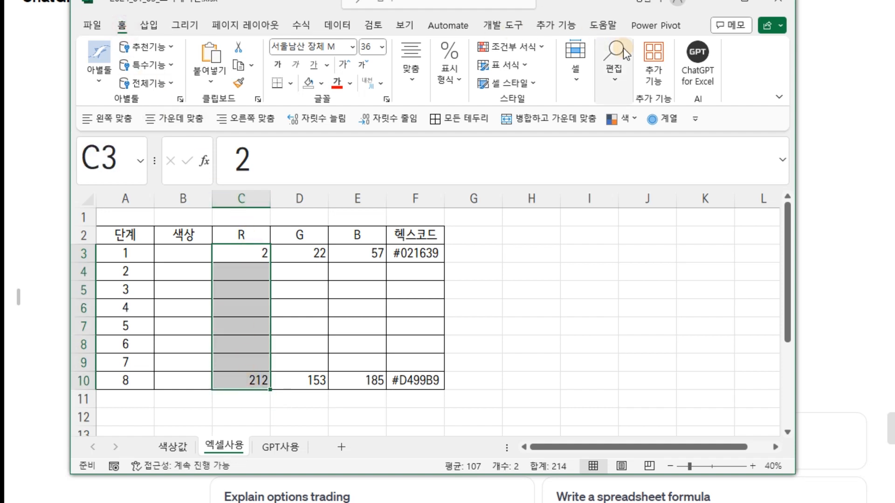
left_click(616, 80)
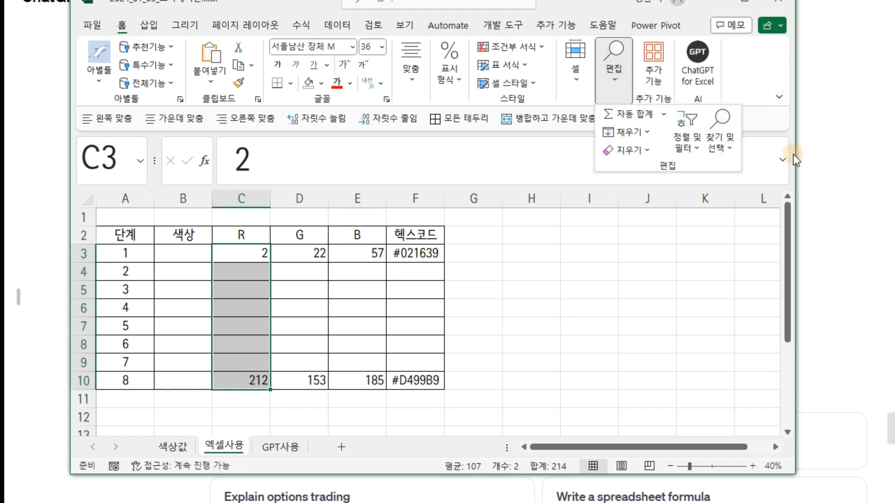
left_click_drag(798, 152, 894, 152)
left_click_drag(839, 2, 575, 5)
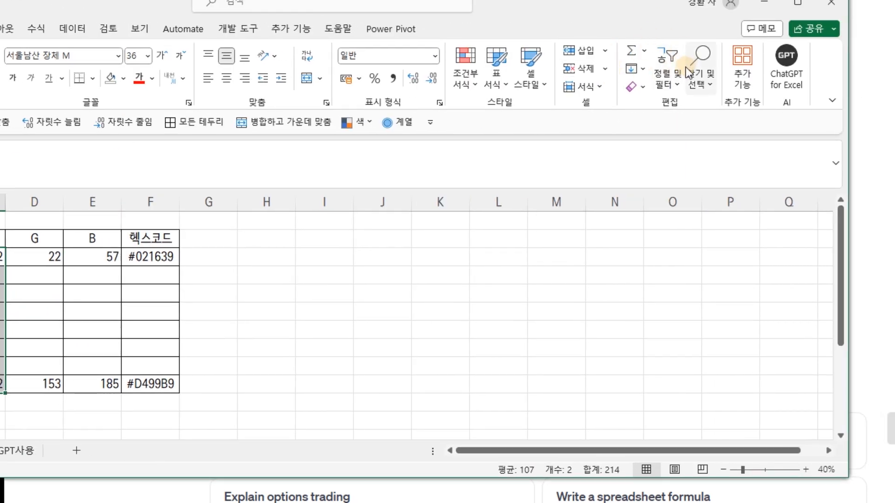
Fill the R values for stages 1 to 8 as a linear column series with a step value of 30.
left_click(643, 69)
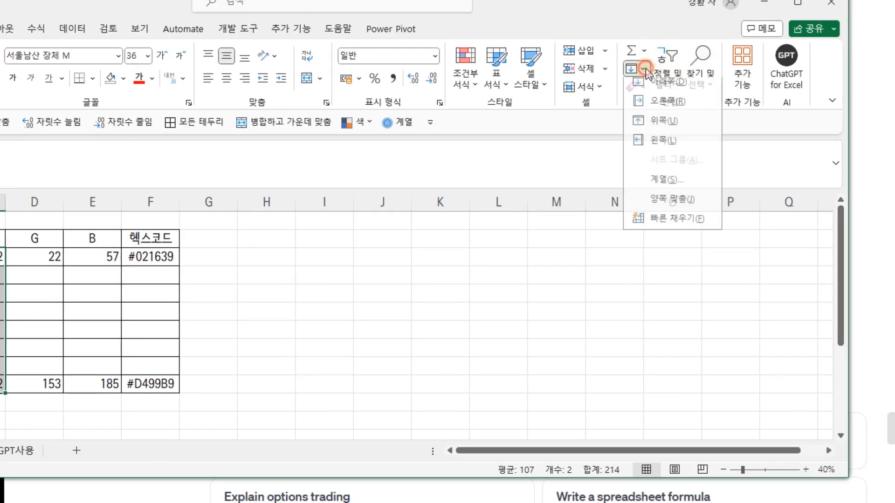
left_click(658, 186)
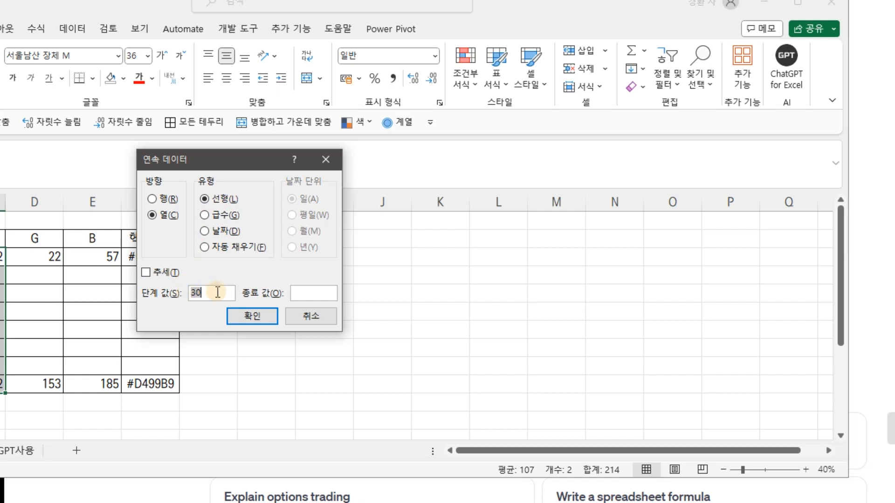
left_click(246, 321)
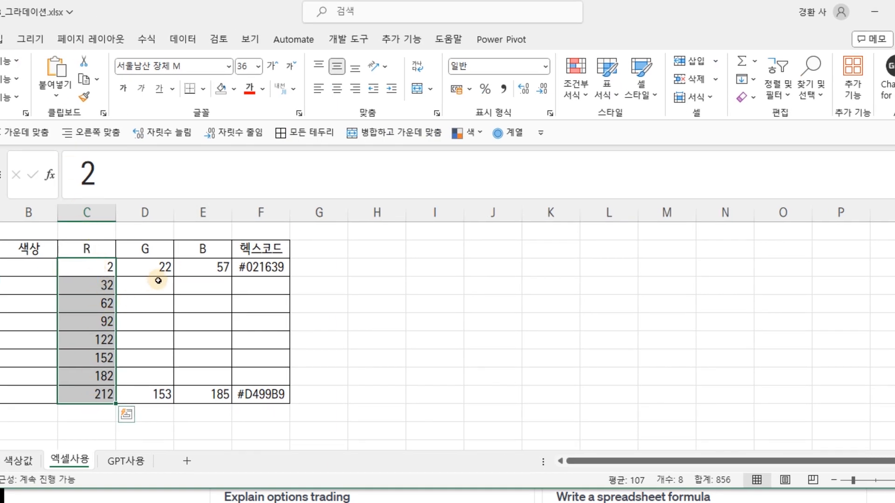
Fill the G values for stages 1 to 8 (D3:D10) as a linear column series with the suggested step value.
left_click_drag(164, 263, 156, 390)
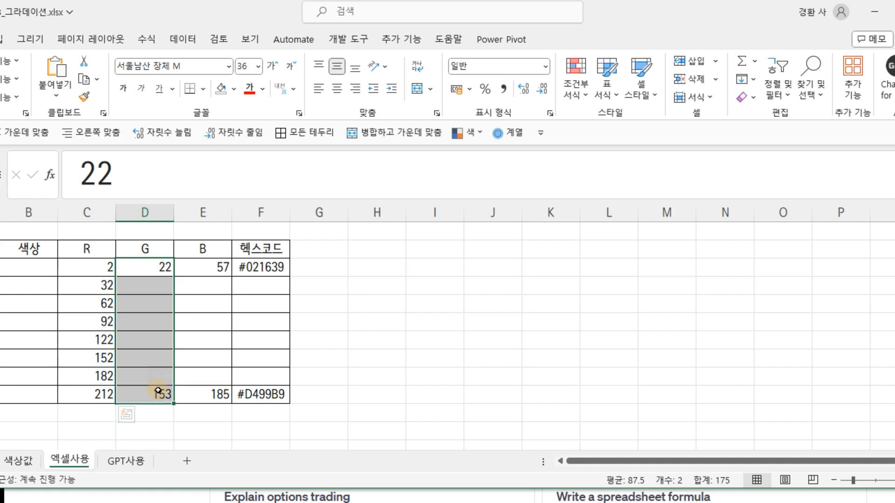
left_click(753, 79)
left_click(770, 192)
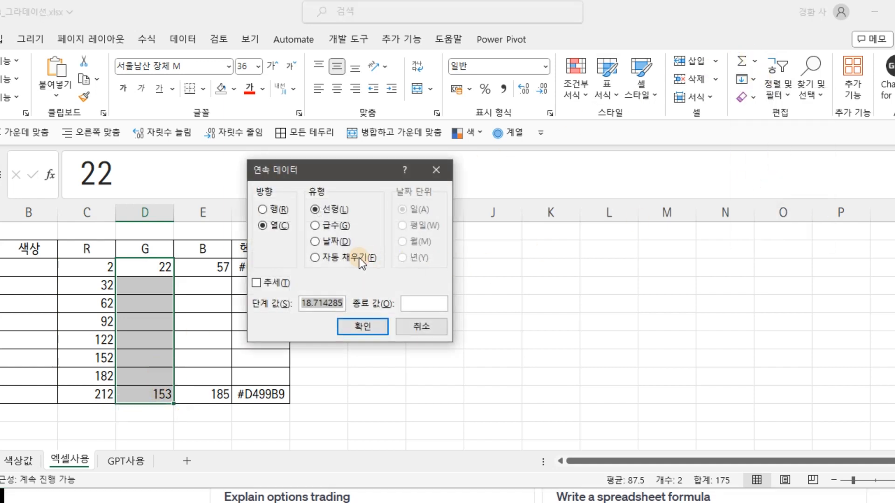
left_click(365, 328)
Fill the B values for stages 1 to 8 (E3:E10) as a linear column series with the suggested step value.
left_click(218, 267)
left_click_drag(218, 267, 219, 394)
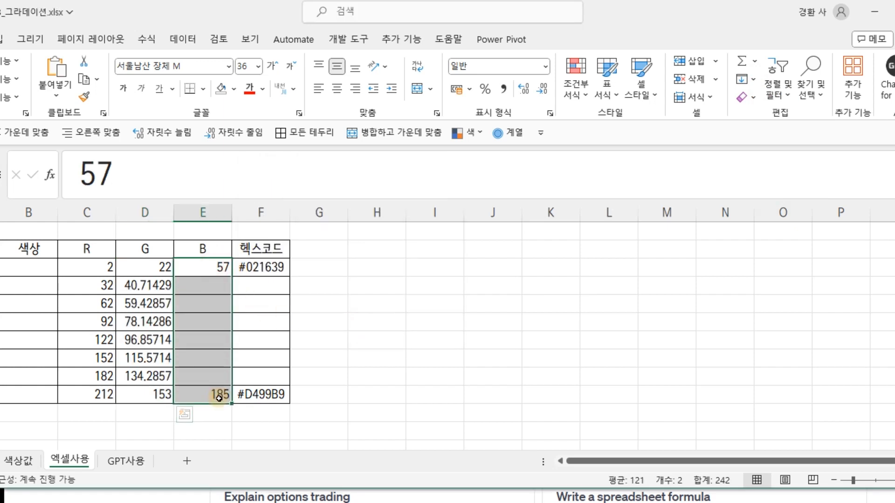
left_click(756, 81)
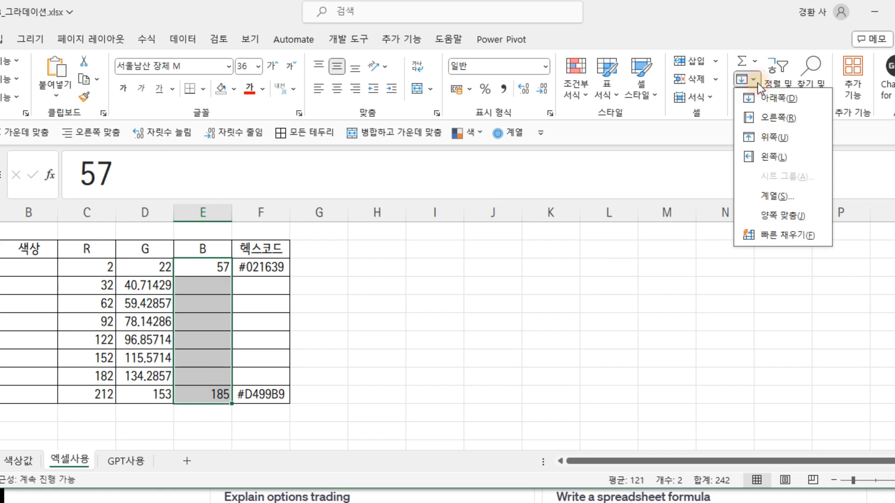
left_click(768, 197)
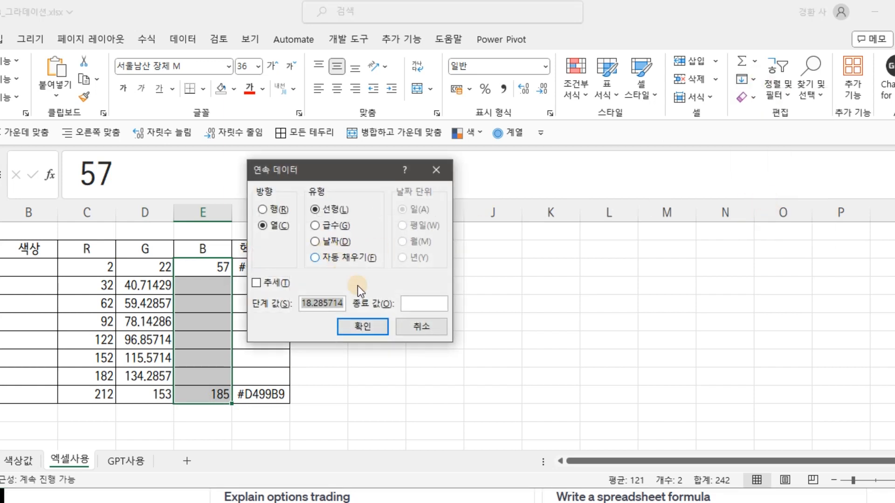
left_click(368, 329)
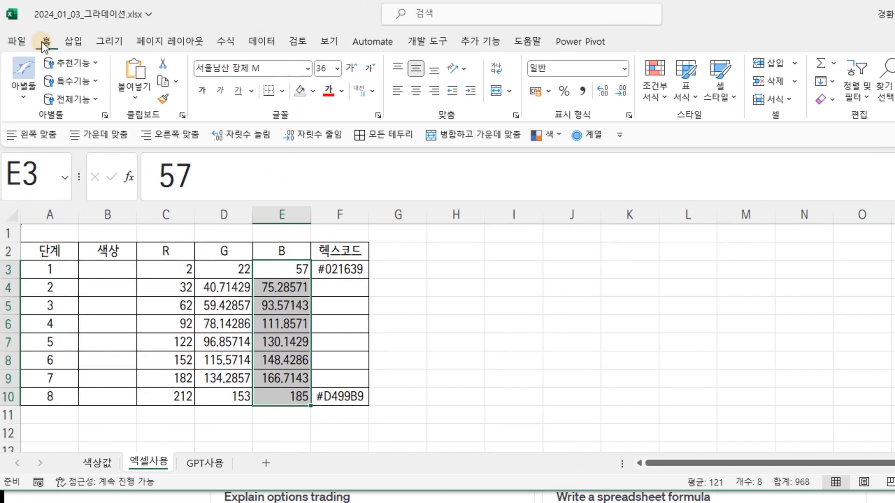
left_click(832, 82)
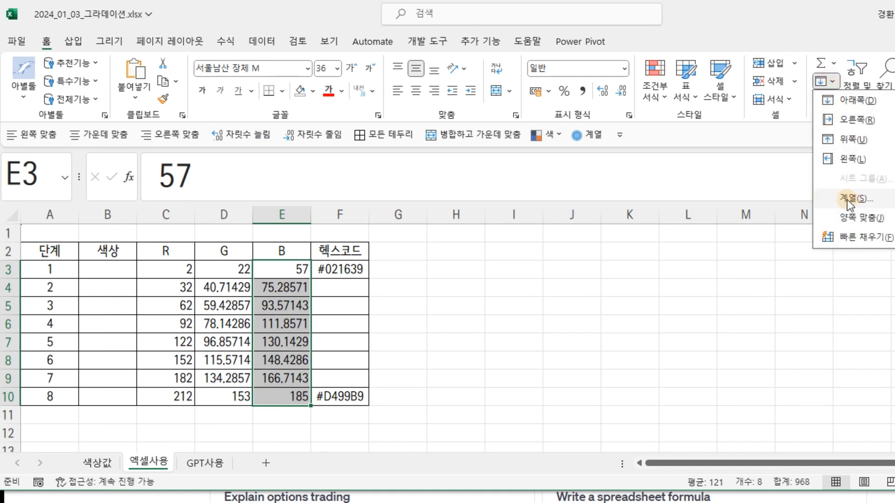
Replace the decimal G values of stages 2 to 7 (D4:D9) with the rounded whole numbers 41, 59, 78, 97, 116 and 134.
left_click(222, 289)
left_click(222, 289)
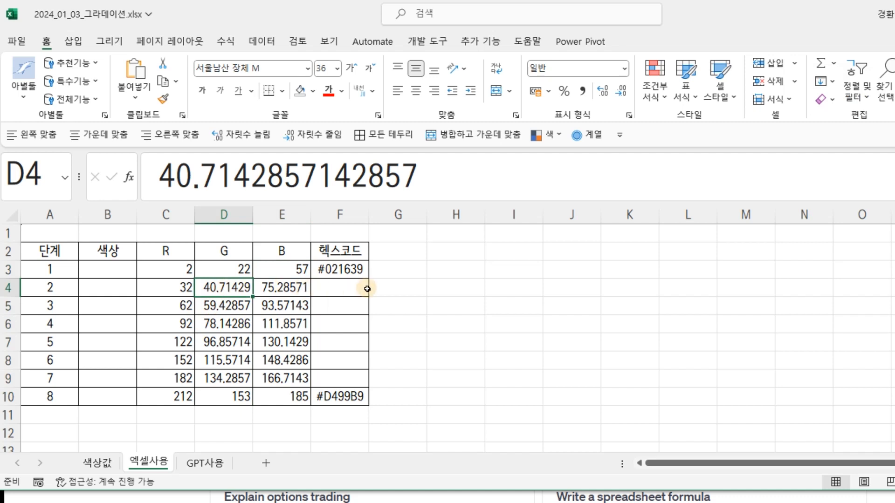
type("41")
key("Return")
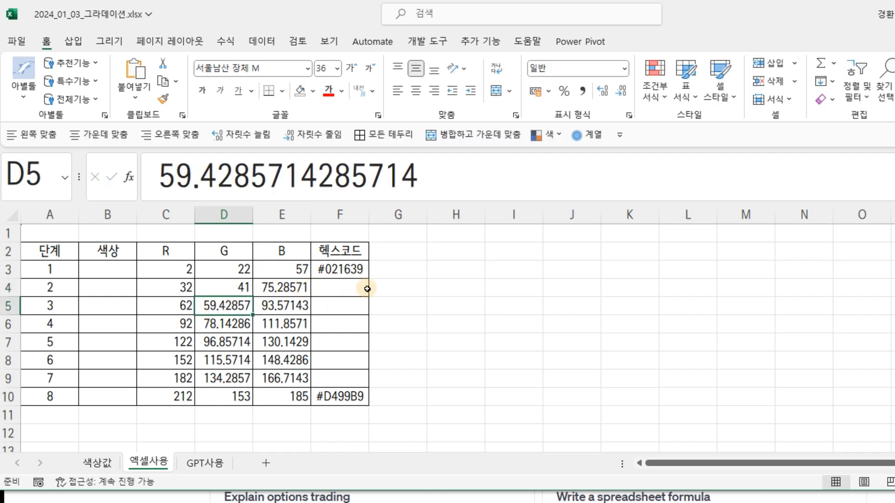
type("59")
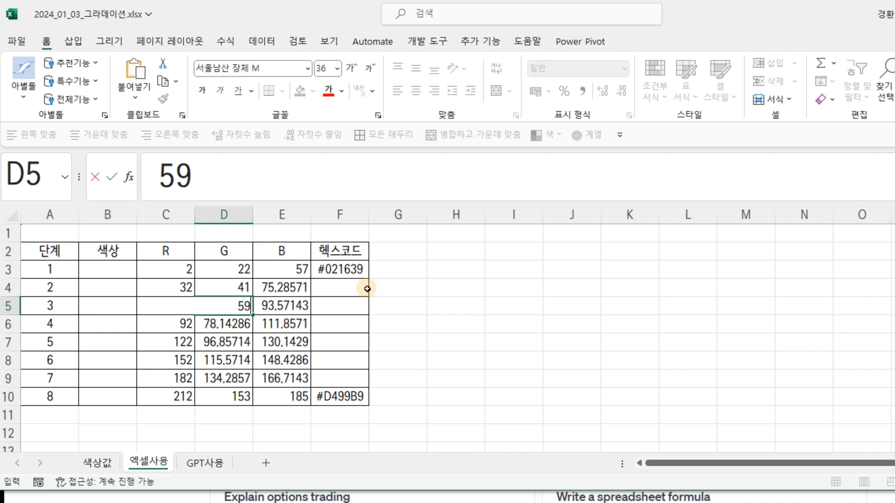
key("Return")
type("78")
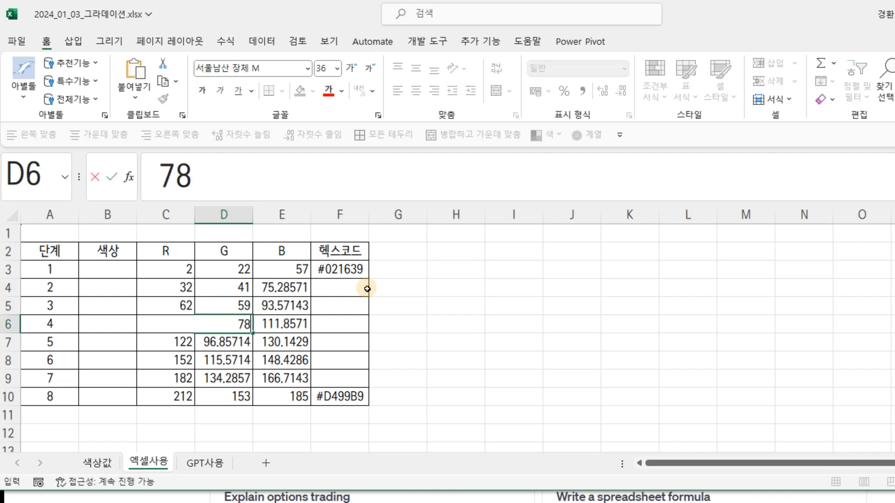
key("Return")
type("9")
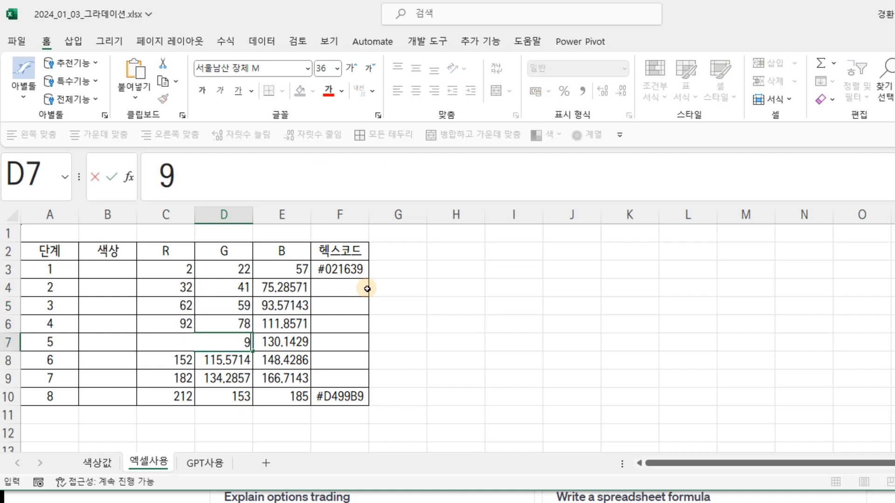
type("7")
key("Return")
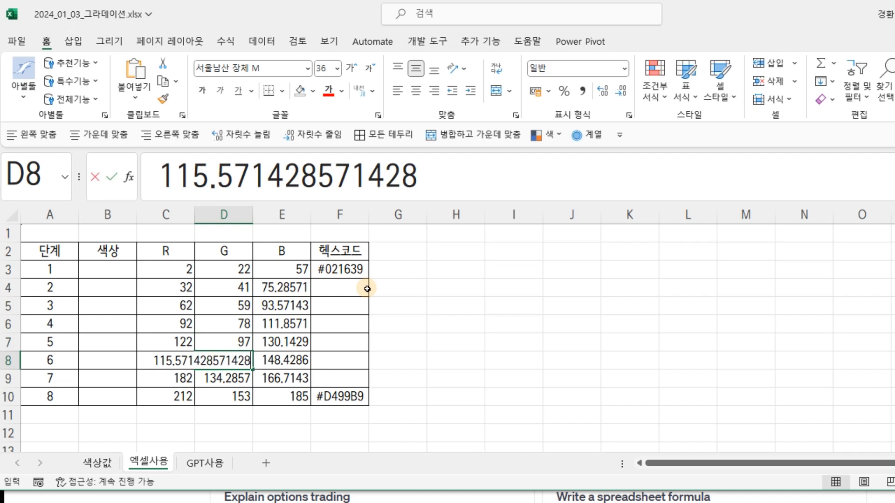
type("116")
key("Return")
type("134")
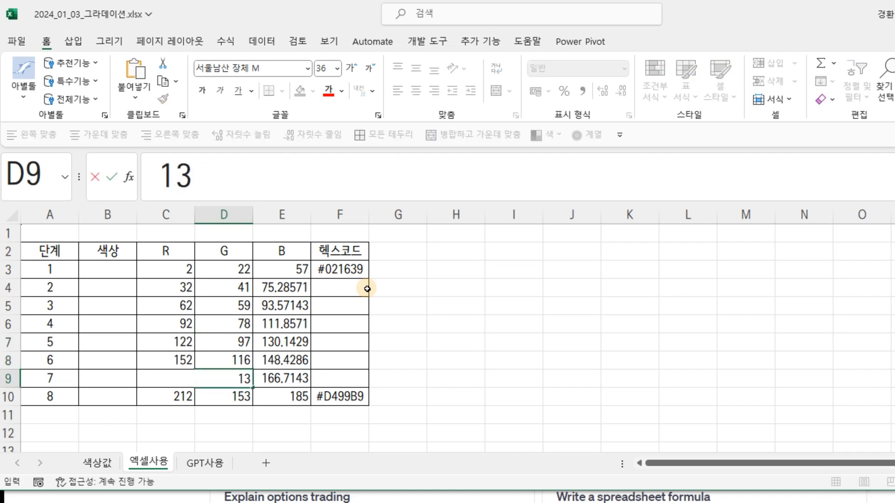
key("Right")
Enter the formula =INT(E4) in G4 beside the table and copy it down to G9.
key("Up")
key("Up")
key("Up")
key("Up")
key("Up")
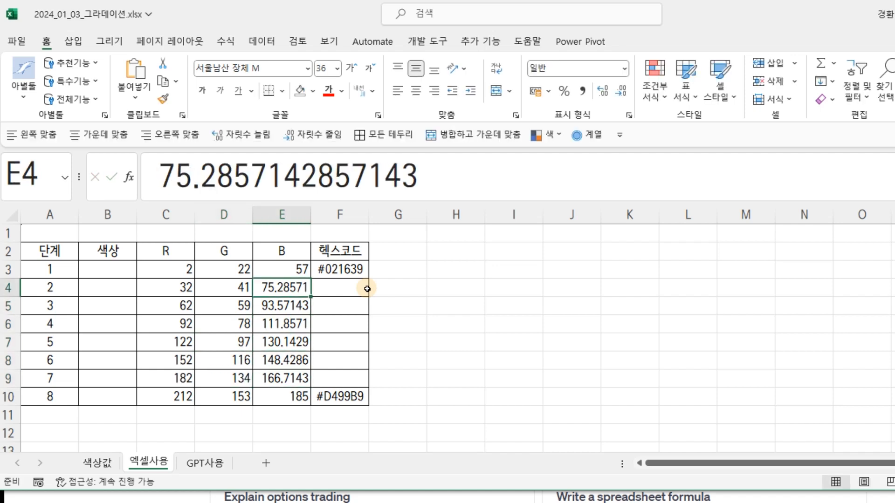
key("Right")
key("Right")
type("=int(")
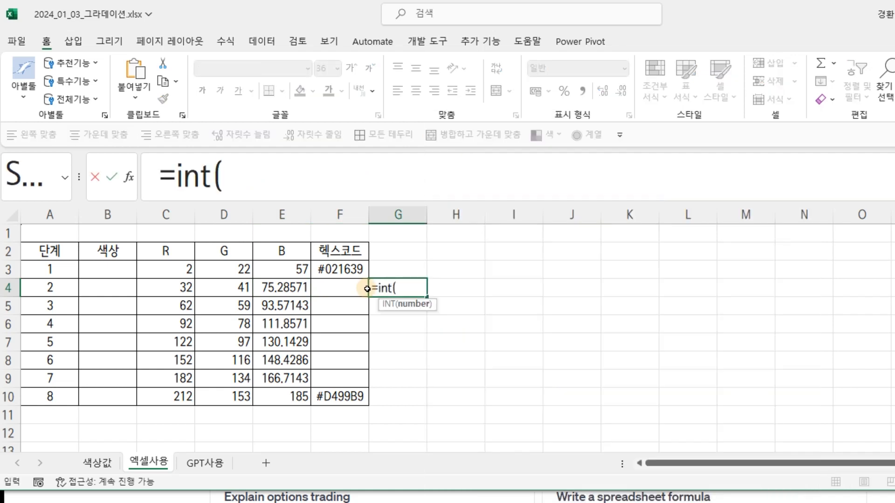
key("Left")
key("Left")
key("Return")
left_click(406, 289)
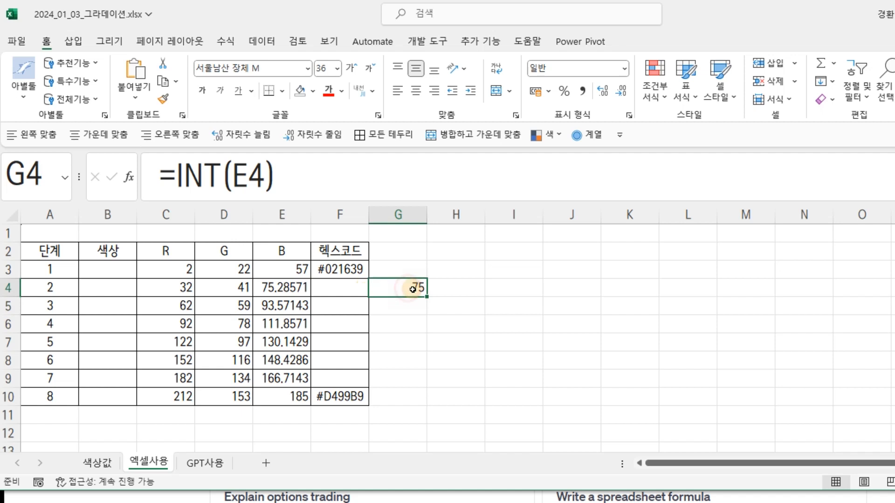
left_click_drag(427, 296, 426, 388)
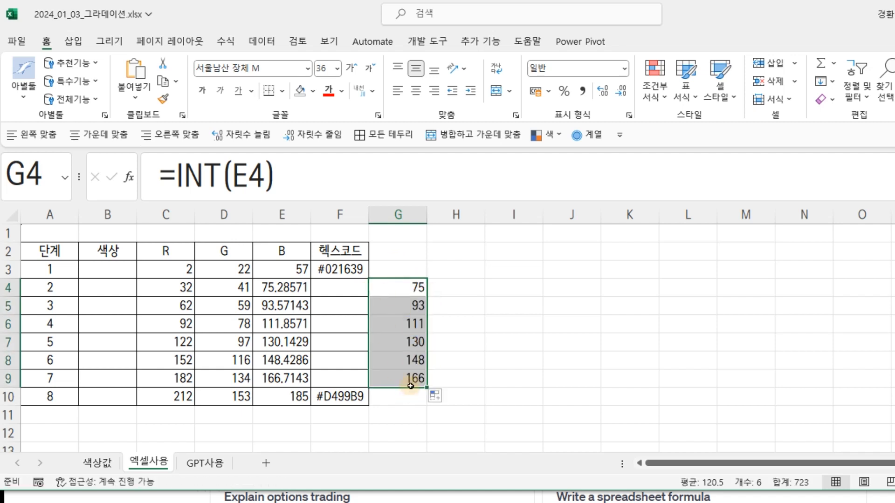
Paste the whole numbers from G4:G9 as values only over the B values of stages 2 to 7 (E4:E9) and clear column G.
key("ctrl+c")
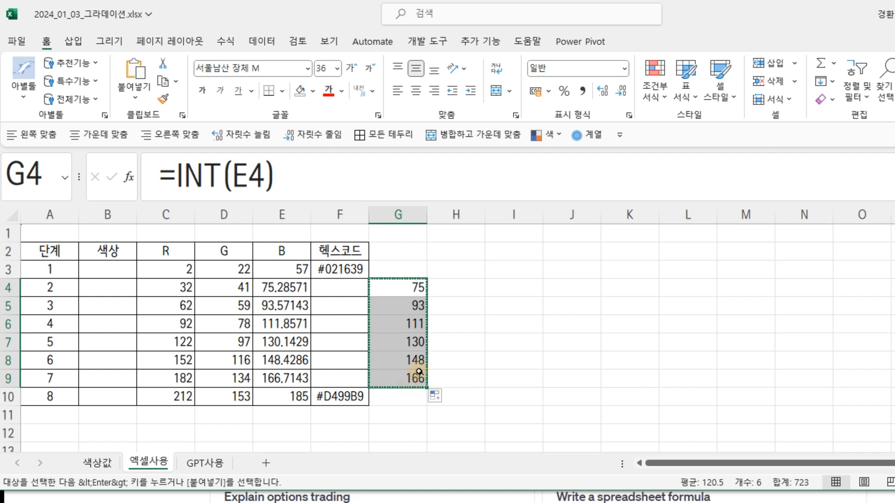
left_click(280, 287)
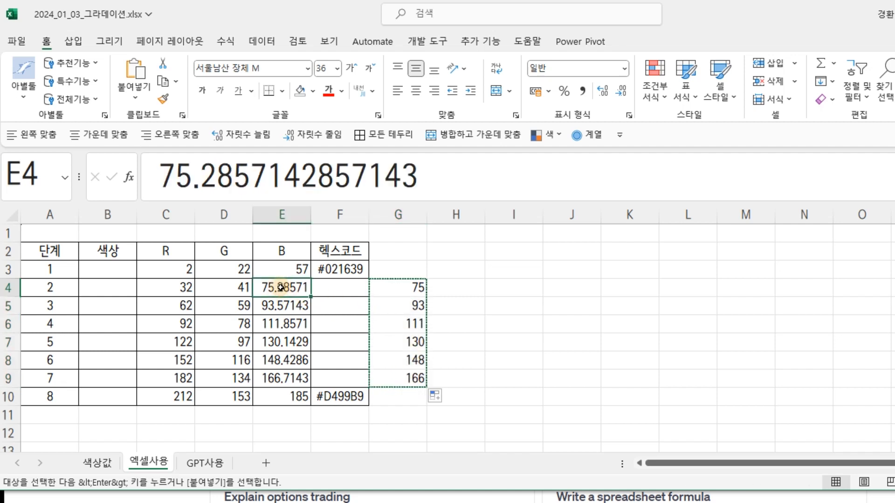
key("ctrl+alt+v")
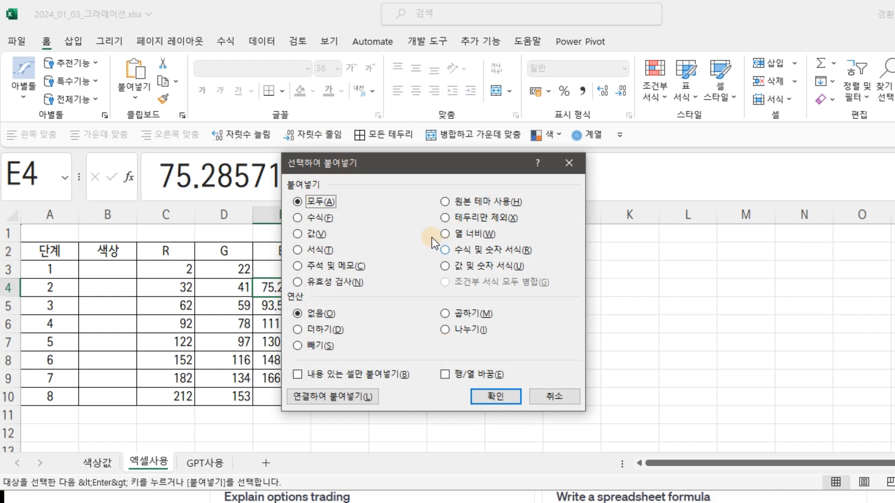
left_click(312, 233)
left_click(495, 397)
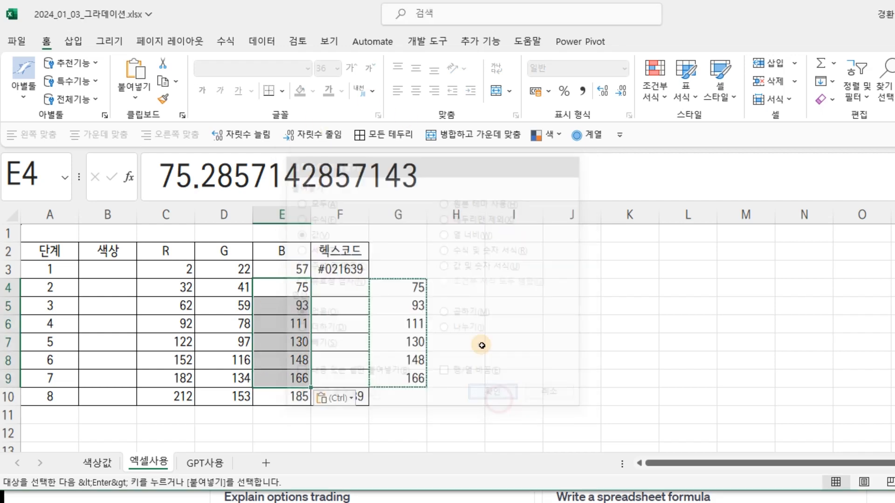
left_click(408, 212)
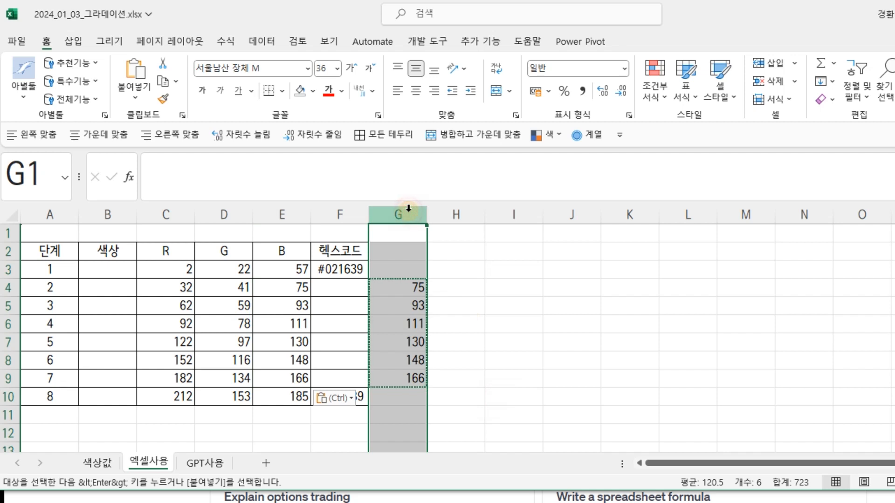
key("Delete")
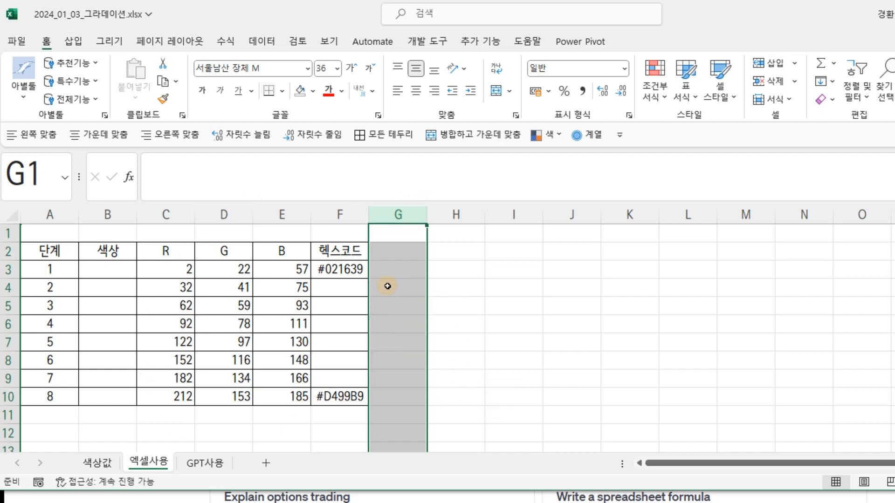
Examine the empty color cells (B3:B10) alongside the RGB values and hex codes of the stages.
left_click_drag(339, 267, 338, 392)
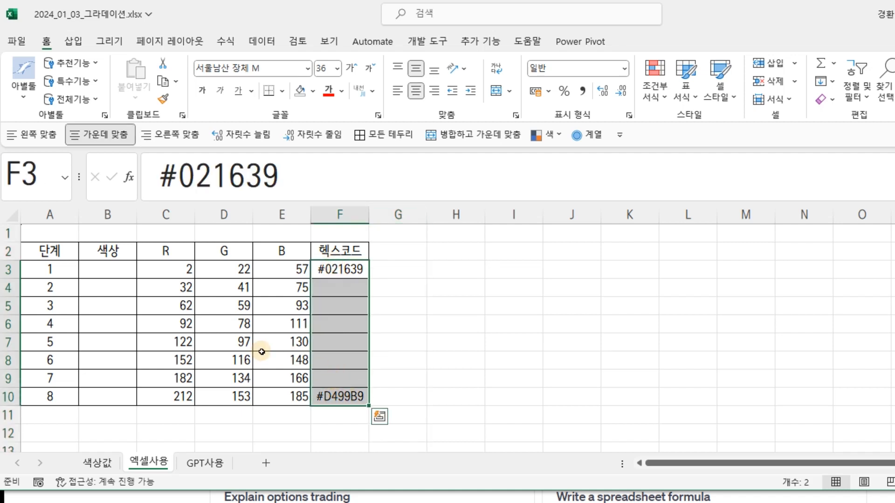
left_click(177, 287)
left_click(300, 289)
left_click(339, 289)
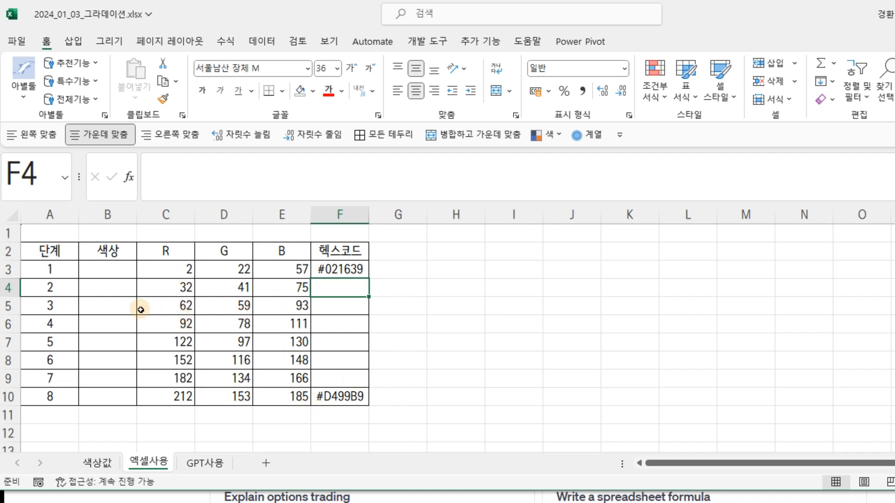
left_click_drag(119, 271, 122, 387)
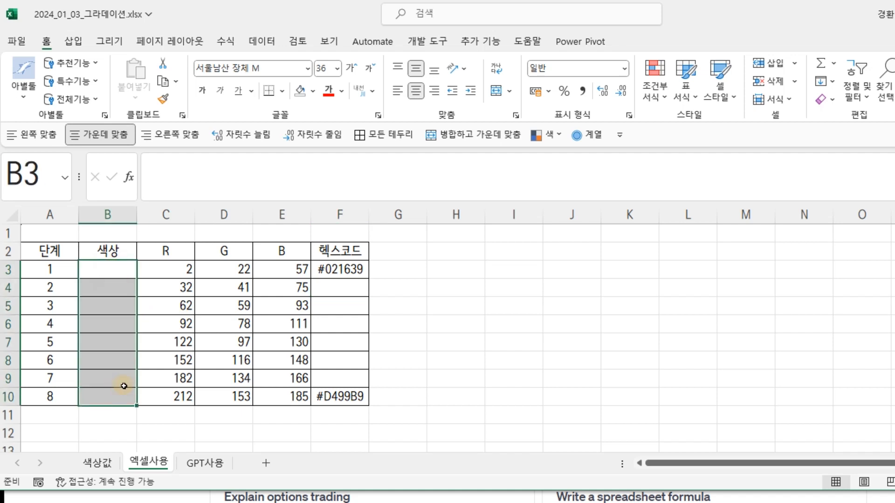
double_click(762, 14)
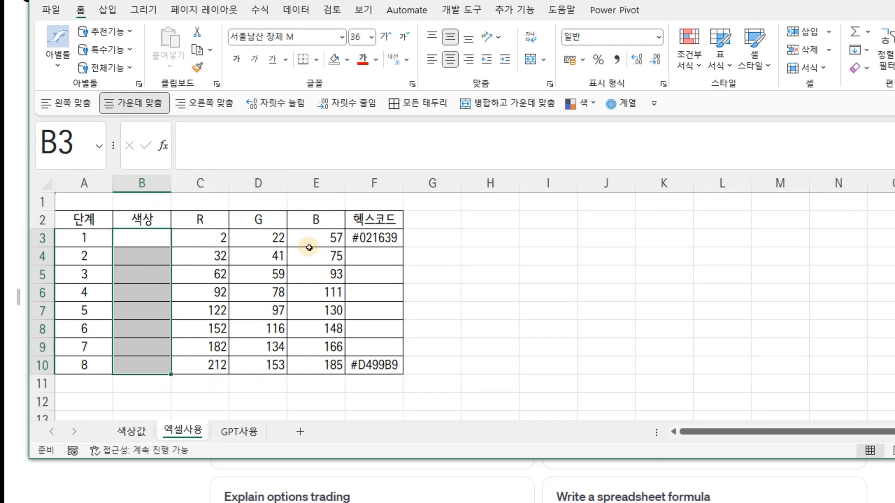
left_click_drag(138, 235, 134, 374)
left_click(136, 383)
left_click_drag(139, 234, 143, 355)
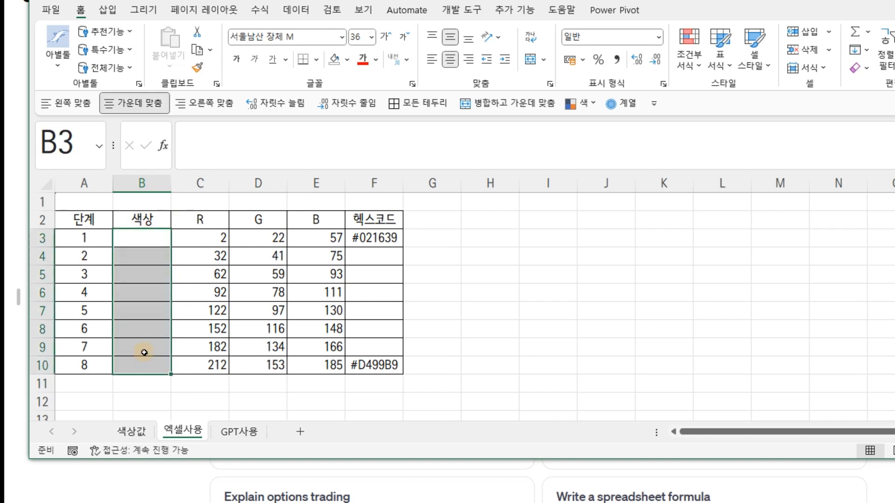
left_click(202, 238)
left_click(268, 238)
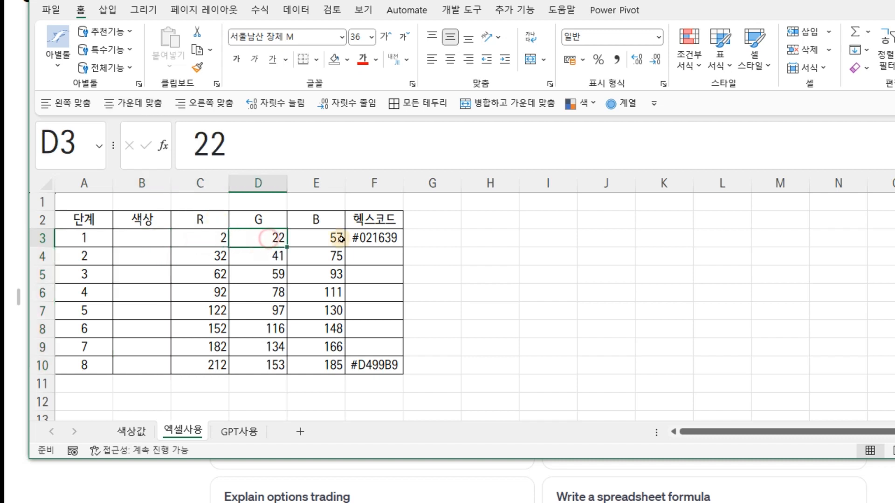
left_click(341, 239)
left_click(200, 238)
left_click(266, 238)
left_click(328, 238)
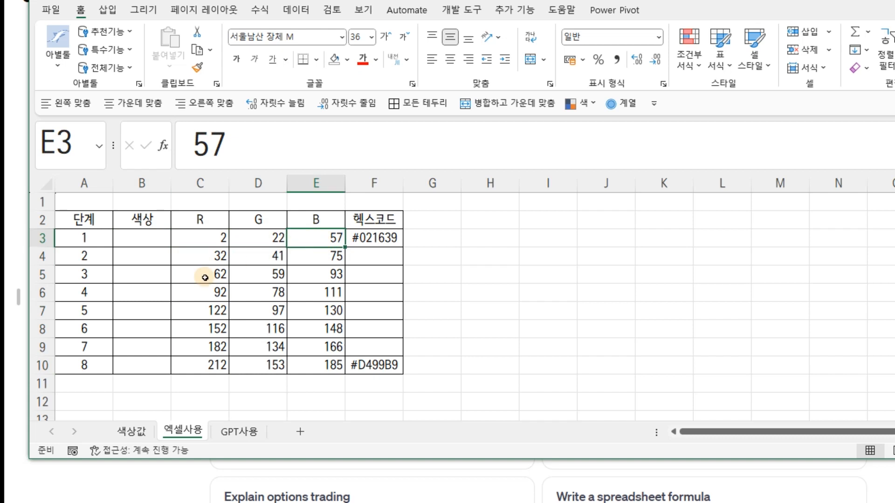
left_click_drag(154, 233, 151, 363)
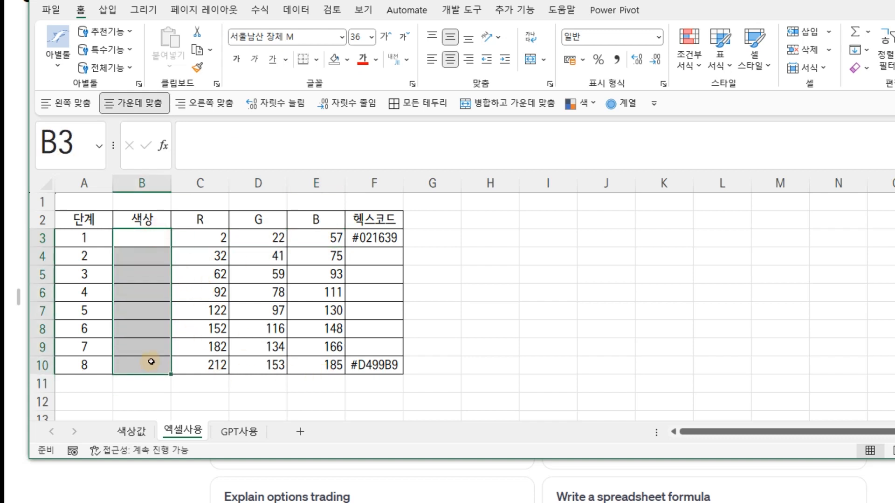
left_click(199, 225)
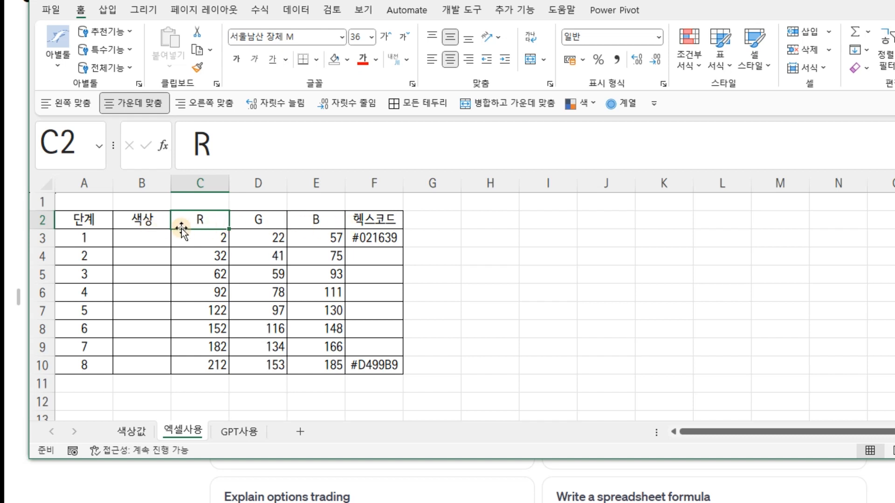
left_click(190, 241)
left_click(258, 238)
left_click(326, 238)
left_click(218, 234)
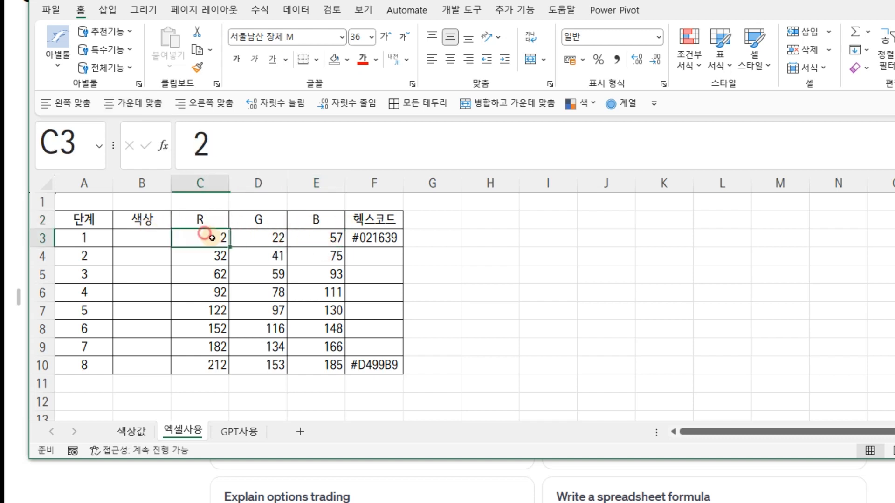
left_click(261, 237)
left_click_drag(135, 235, 139, 367)
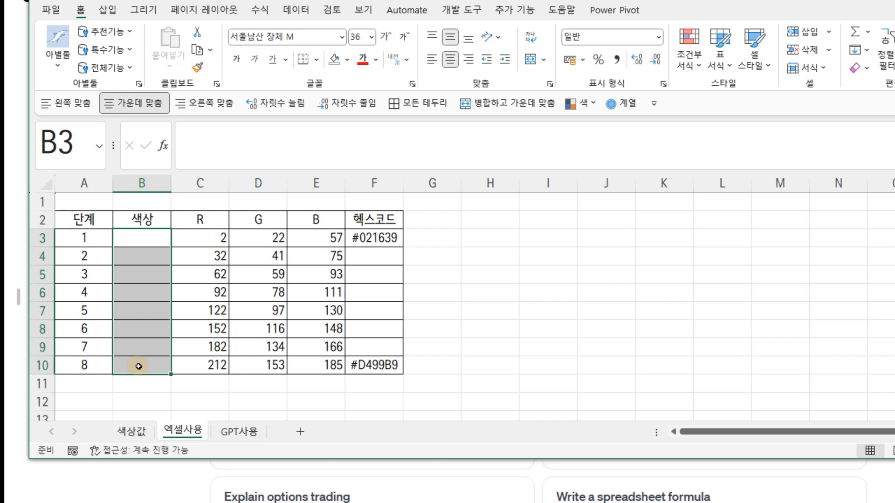
Open the fill settings in the cell formatting of stage 1's color cell (B3).
left_click(146, 241)
right_click(147, 241)
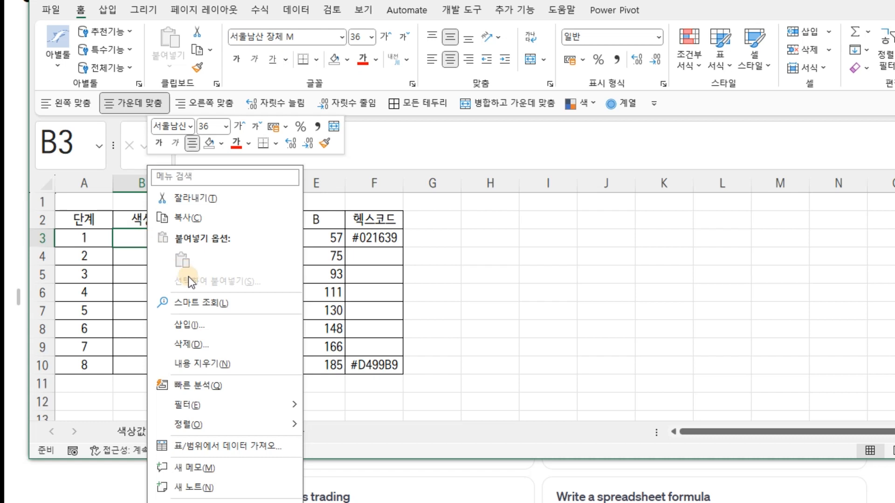
left_click(211, 502)
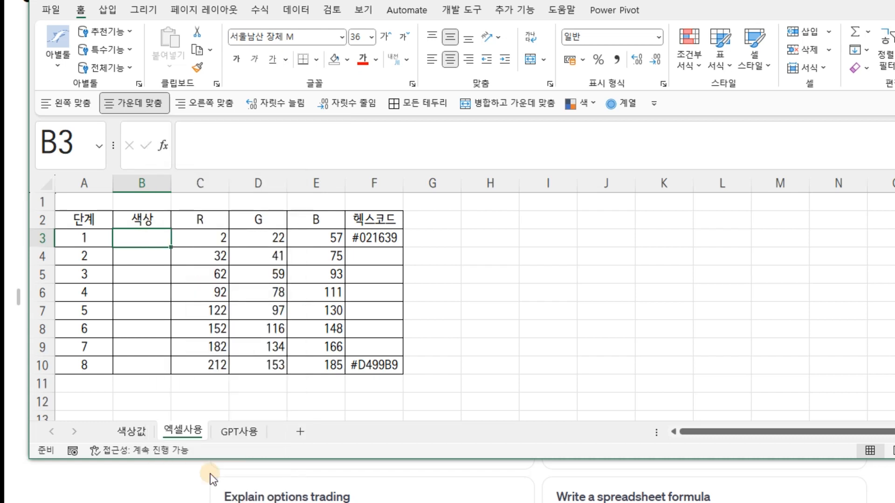
left_click_drag(189, 239, 505, 143)
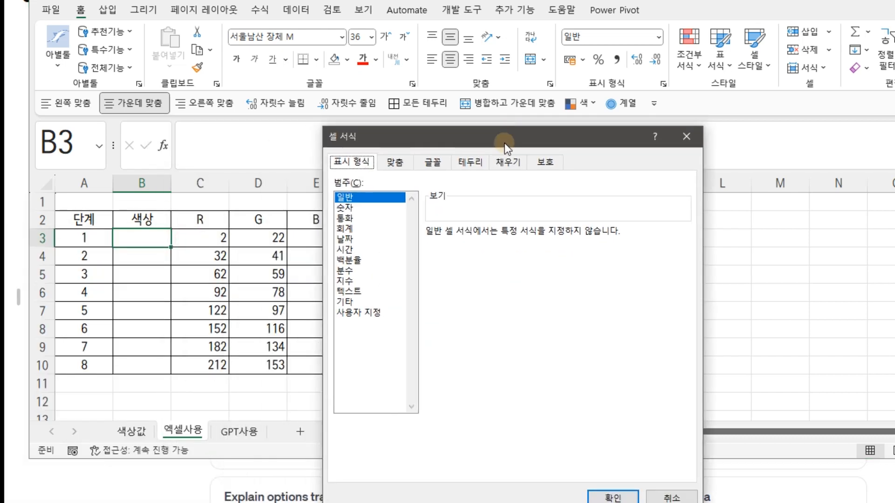
left_click(496, 164)
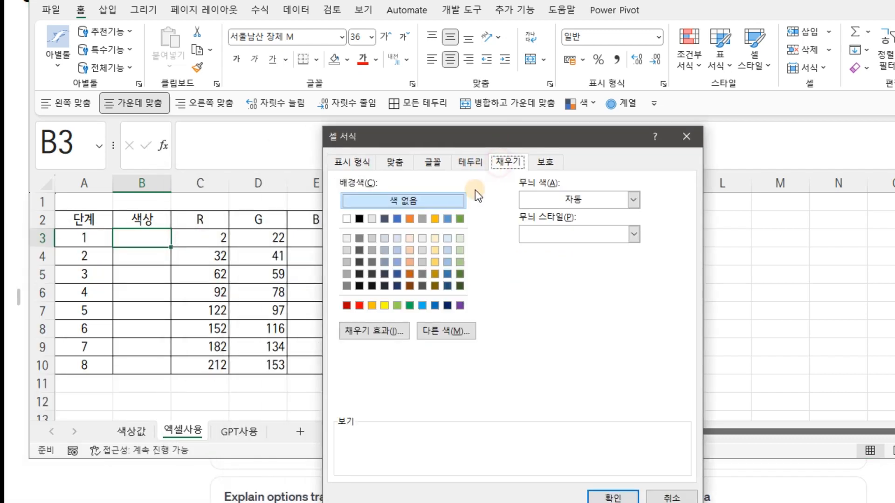
left_click(441, 332)
left_click_drag(204, 358, 530, 126)
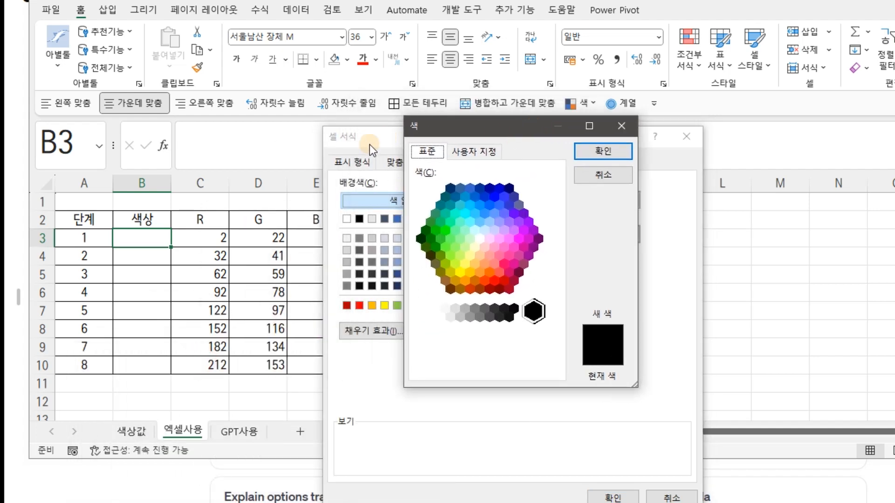
left_click(603, 176)
Fill stage 1's color cell (B3) with the custom RGB color 2, 22, 57.
left_click_drag(513, 142, 760, 80)
left_click(698, 275)
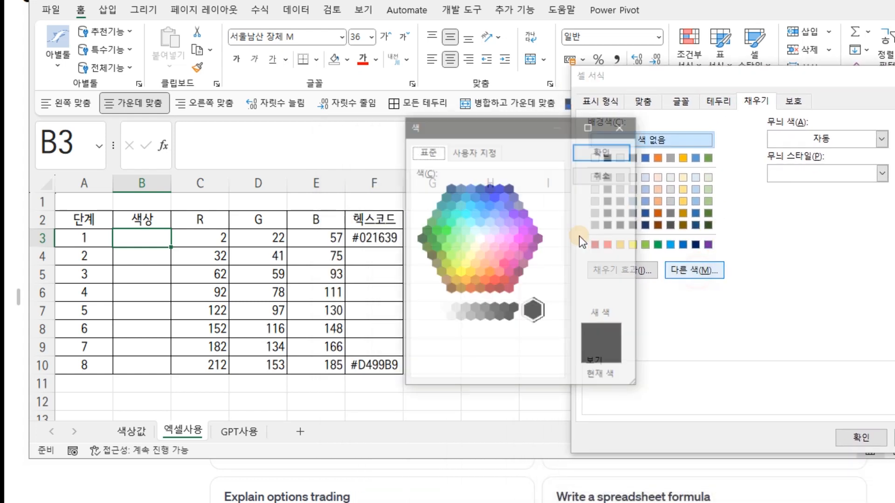
left_click_drag(512, 124, 655, 125)
left_click(603, 152)
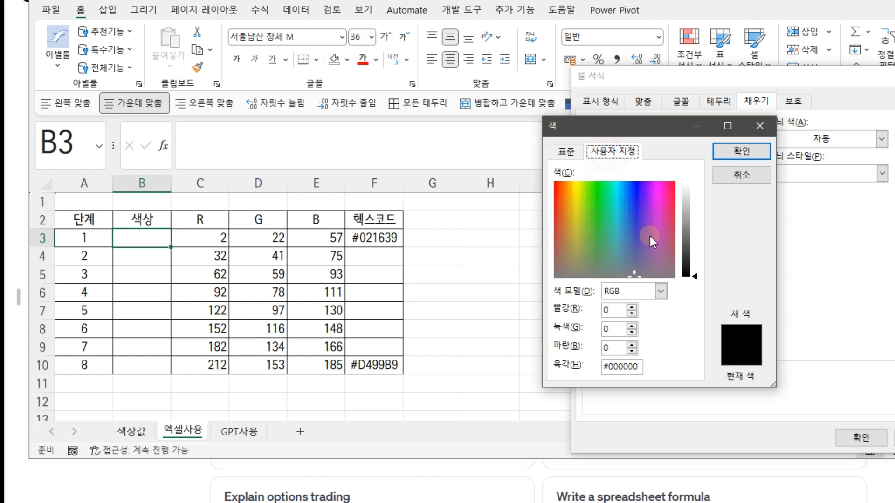
double_click(609, 311)
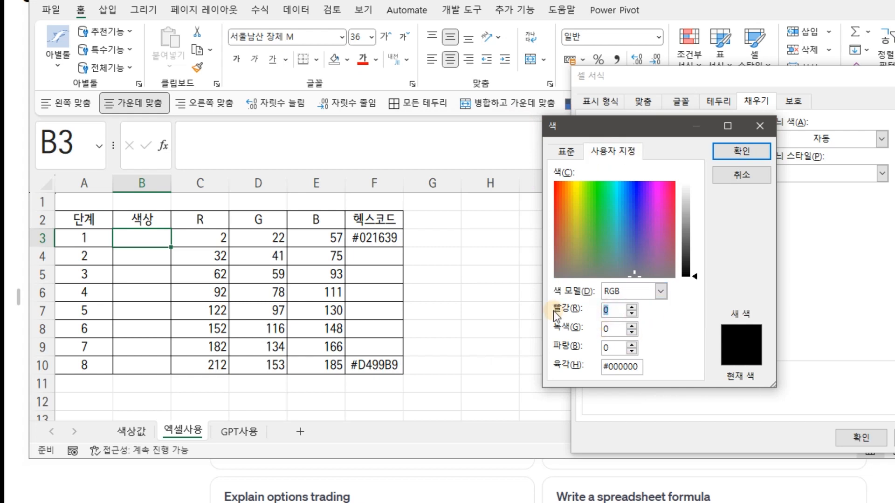
type("222")
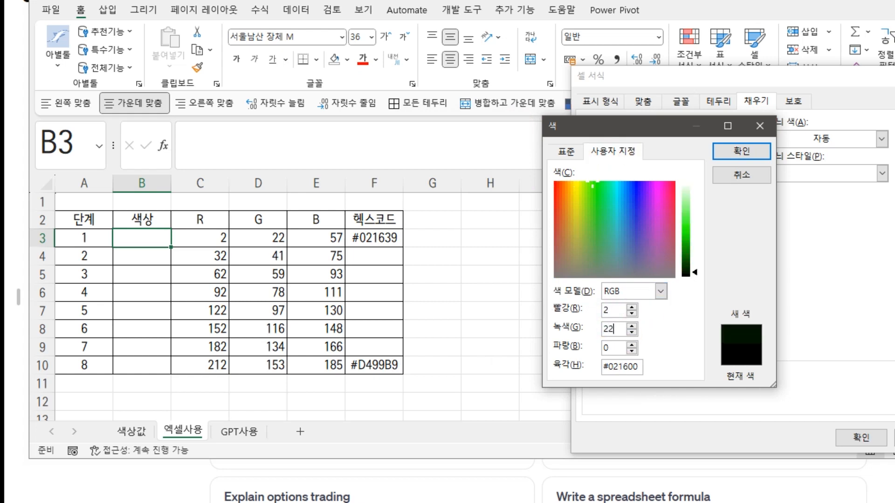
type("57")
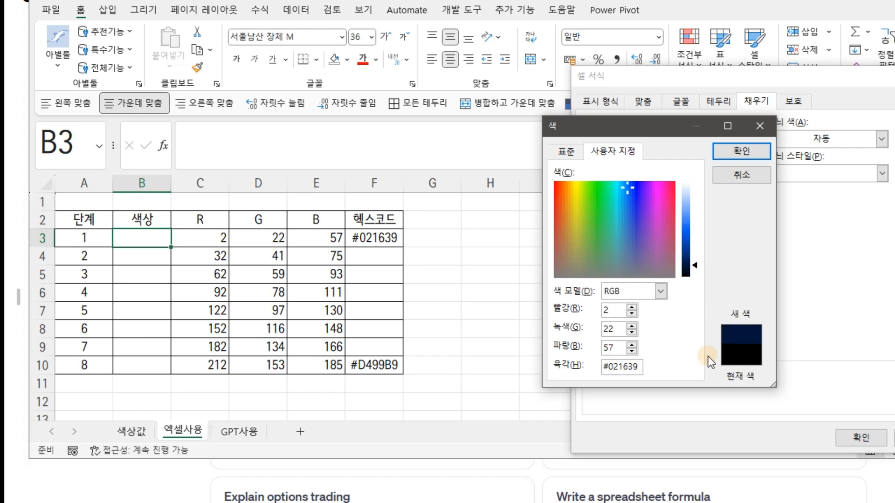
left_click(761, 154)
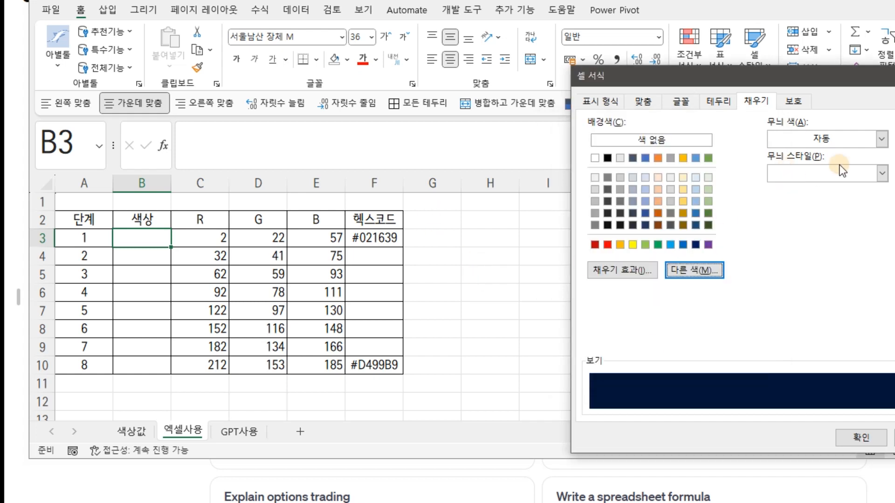
left_click(861, 437)
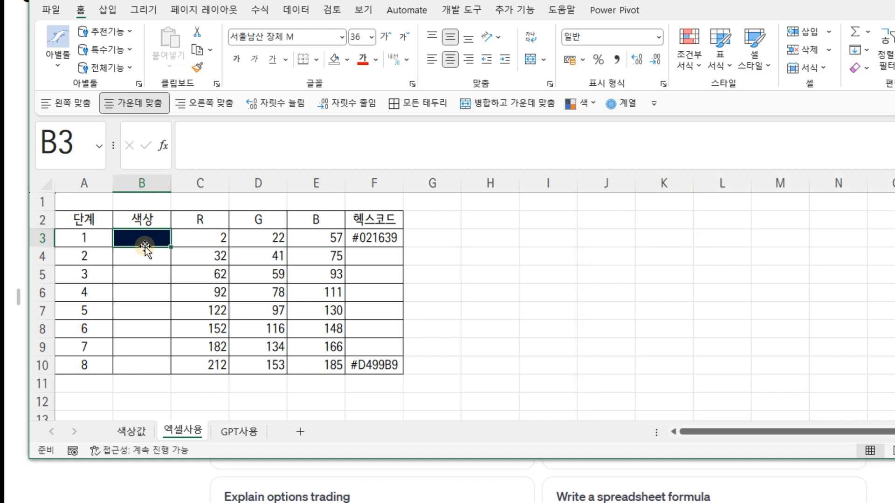
left_click_drag(144, 255, 144, 363)
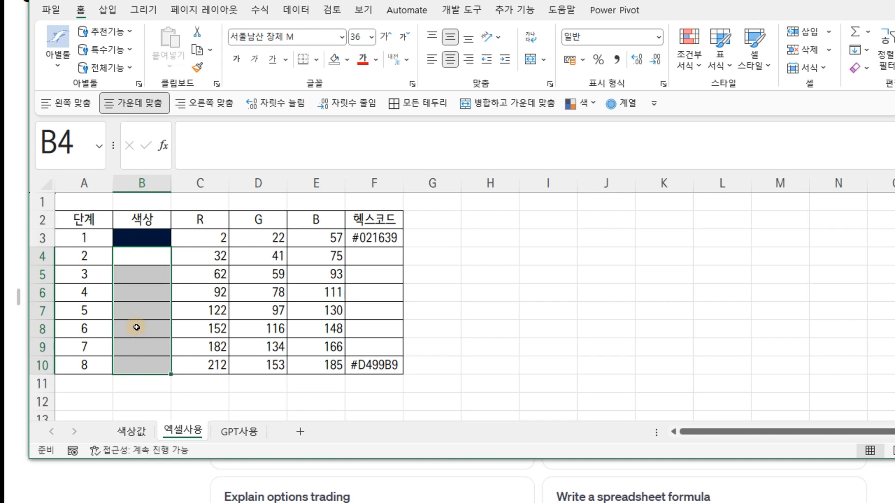
left_click(151, 235)
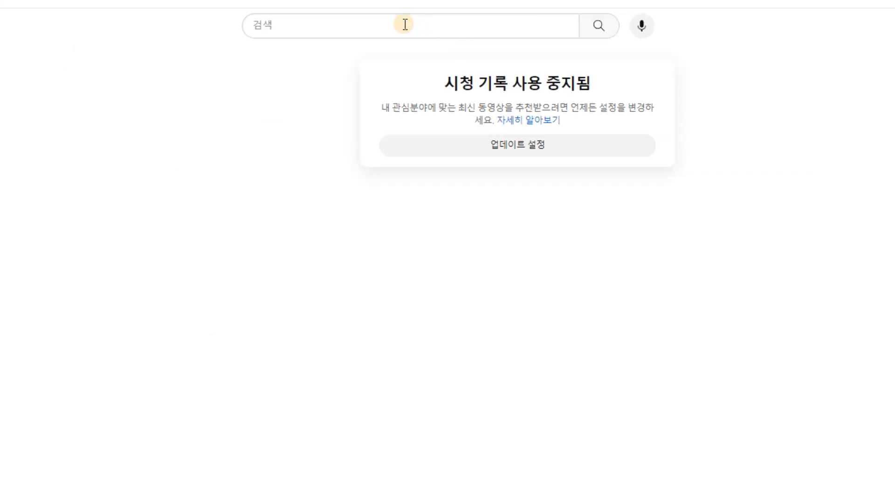
Switch to YouTube and search for the lecturer's name followed by 색상채우기.
left_click(371, 25)
type("ㅅㅏ경환")
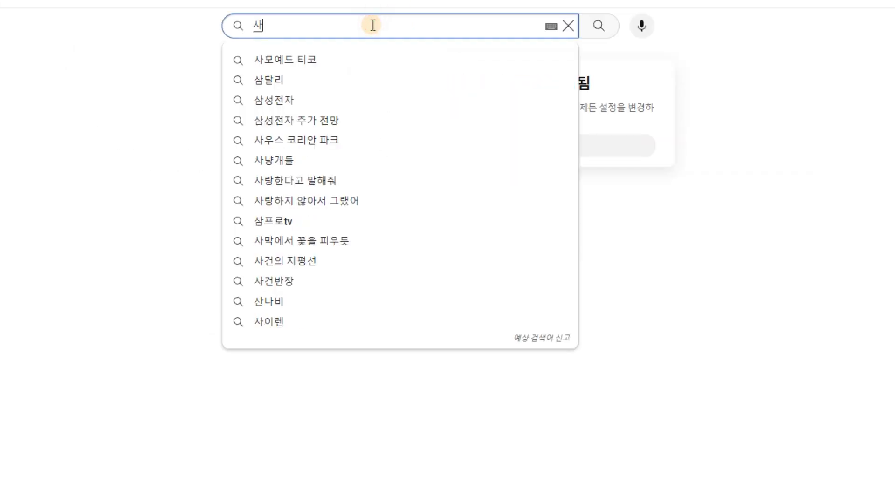
type(" 색상")
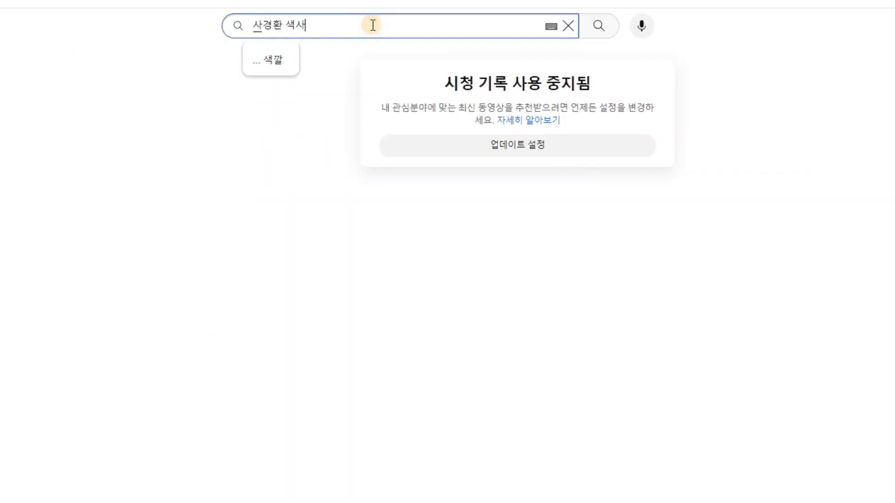
type("채우기")
key("Return")
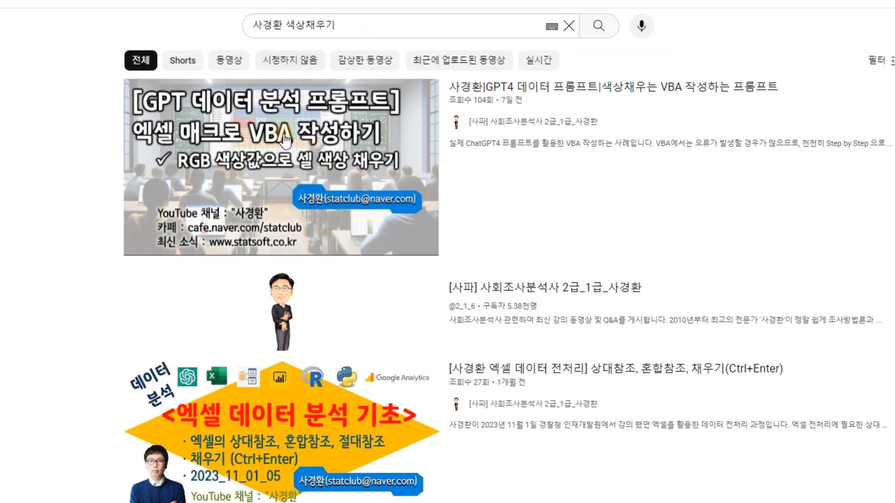
Open the video on writing color-filling VBA with GPT4 prompts (색상채우는 VBA 작성하는 프롬프트) and expand its full description.
mouse_move(160, 144)
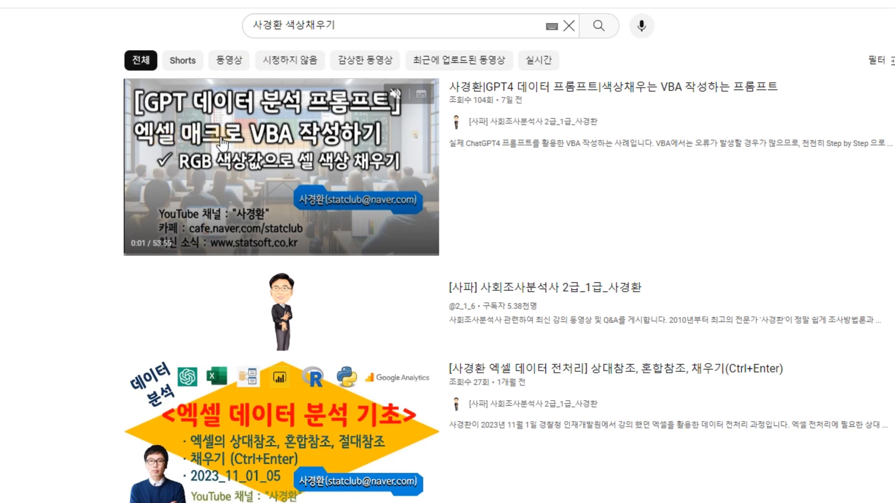
left_click(652, 86)
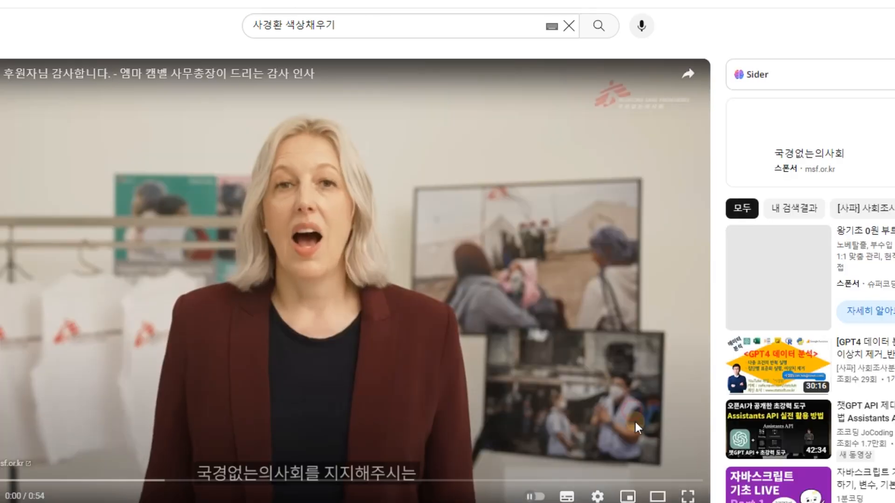
scroll(608, 399, "down", 7)
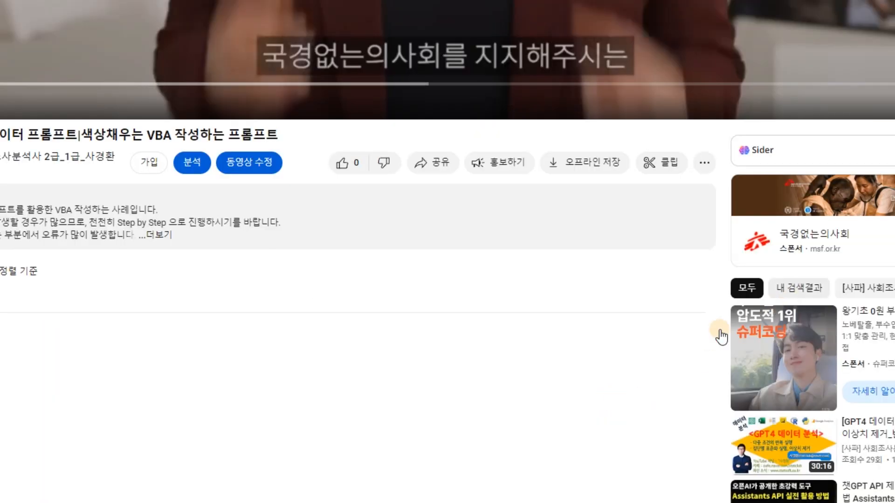
scroll(376, 231, "up", 2)
scroll(376, 227, "up", 2)
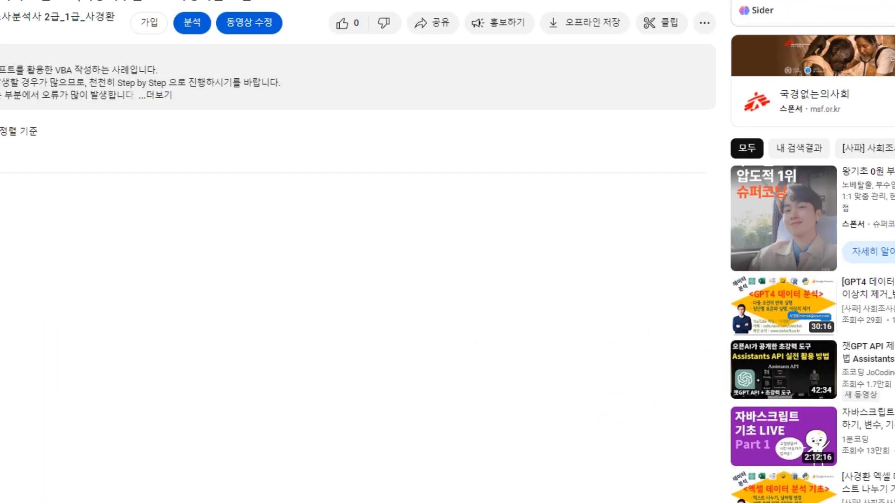
left_click(268, 97)
Copy the full Cell_Color_03 VBA source code, from Sub to End Sub, out of the video description.
scroll(269, 144, "down", 5)
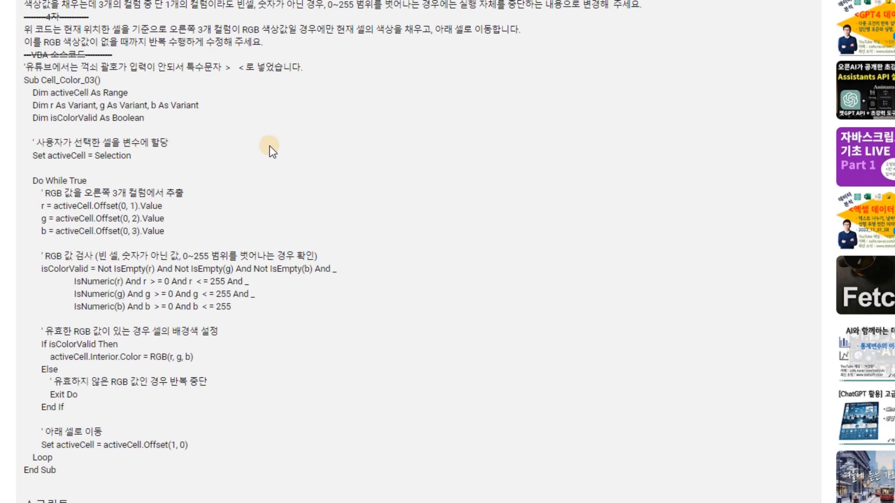
scroll(24, 88, "down", 2)
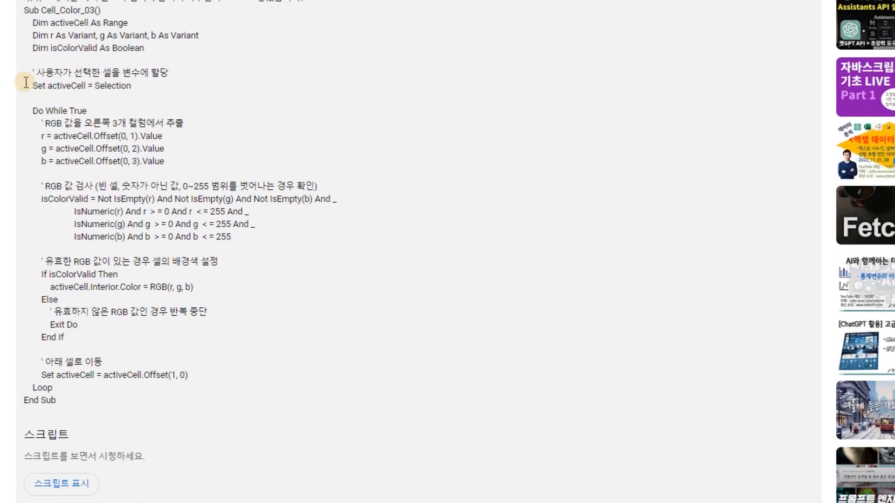
scroll(29, 64, "up", 2)
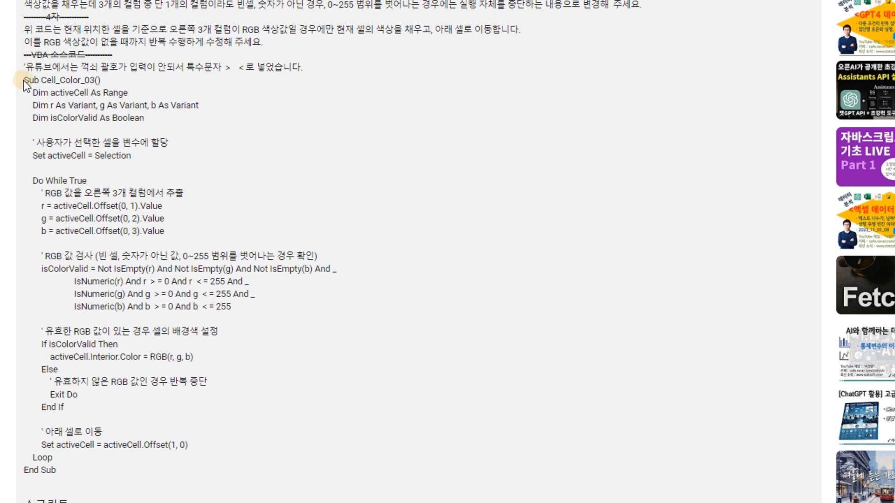
left_click_drag(24, 80, 189, 474)
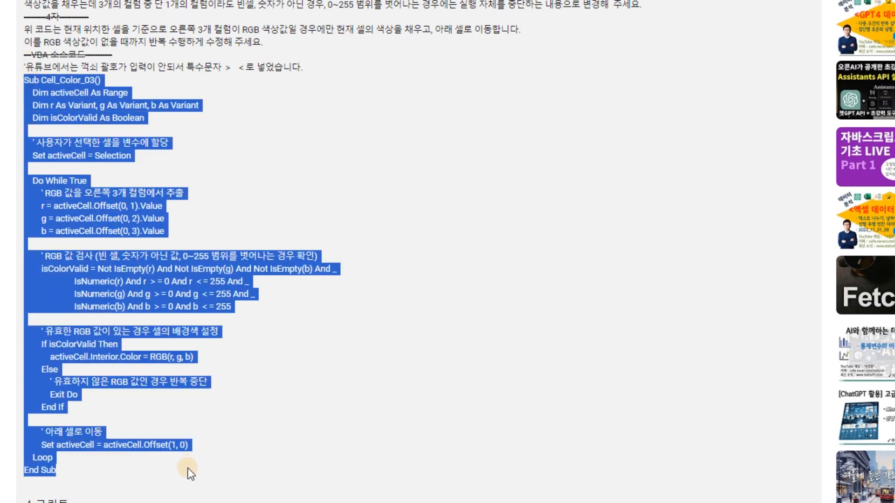
left_click(25, 80)
left_click_drag(27, 80, 154, 284)
left_click(17, 86)
left_click_drag(17, 86, 156, 472)
key("ctrl+c")
left_click(513, 279)
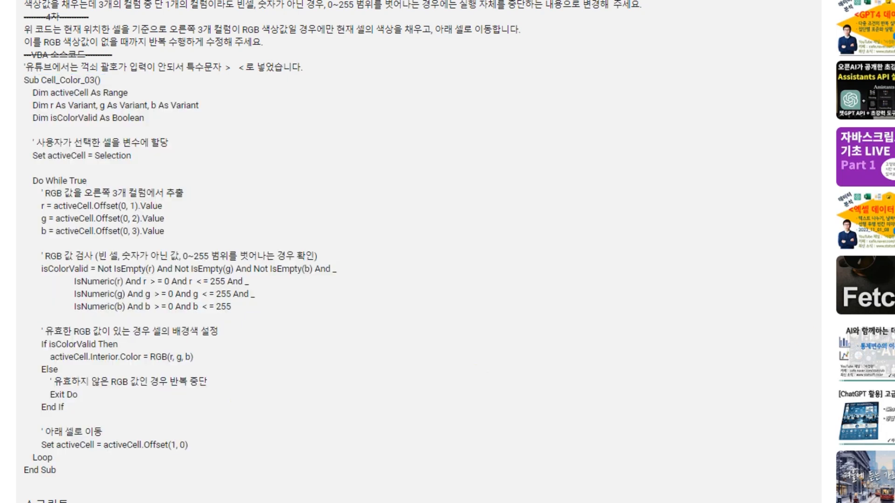
key("ctrl+a")
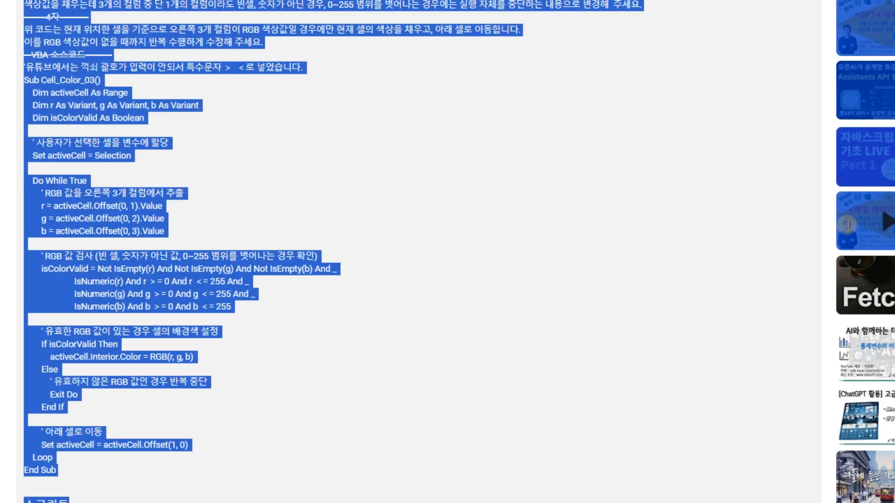
Switch to the Excel gradient workbook and open its VBA editor, keeping the code window unobstructed.
key("alt+Tab")
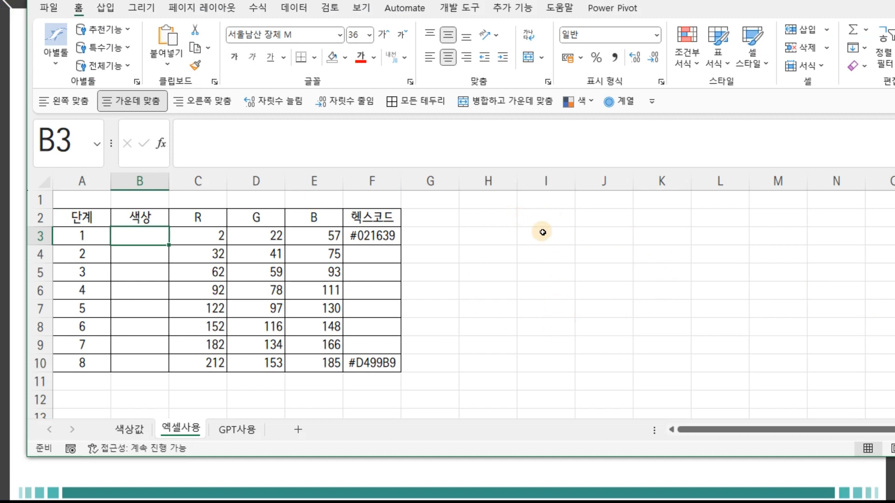
left_click(579, 240)
left_click(617, 293)
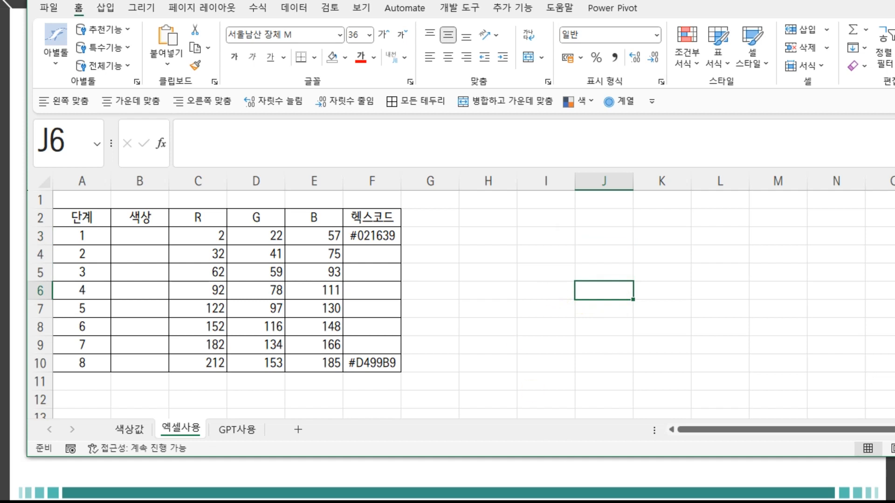
key("ctrl+super+o")
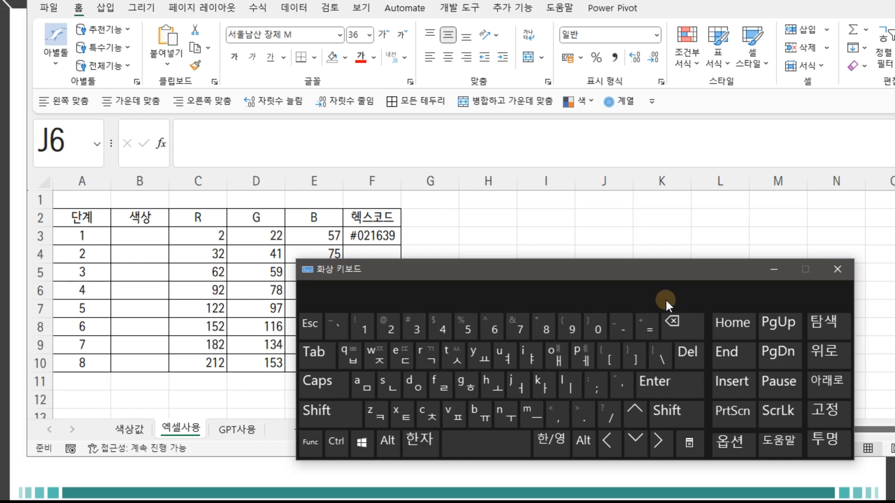
left_click(670, 203)
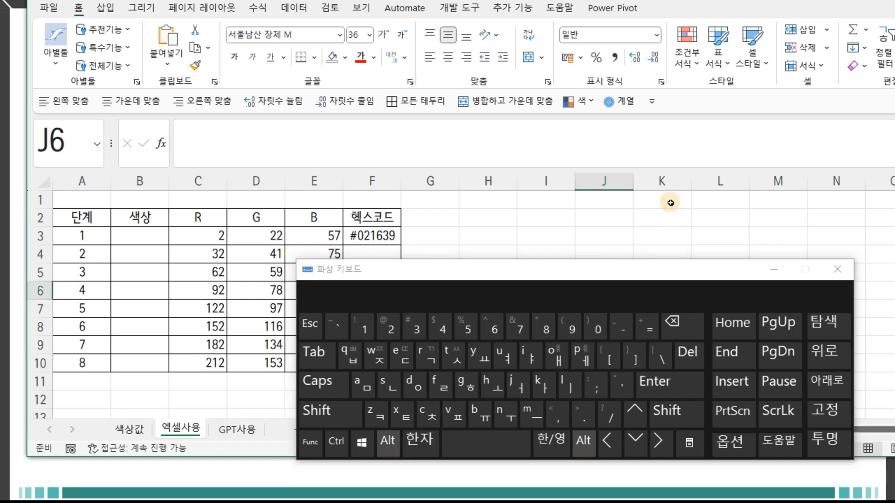
key("alt+F11")
left_click_drag(599, 136, 602, 29)
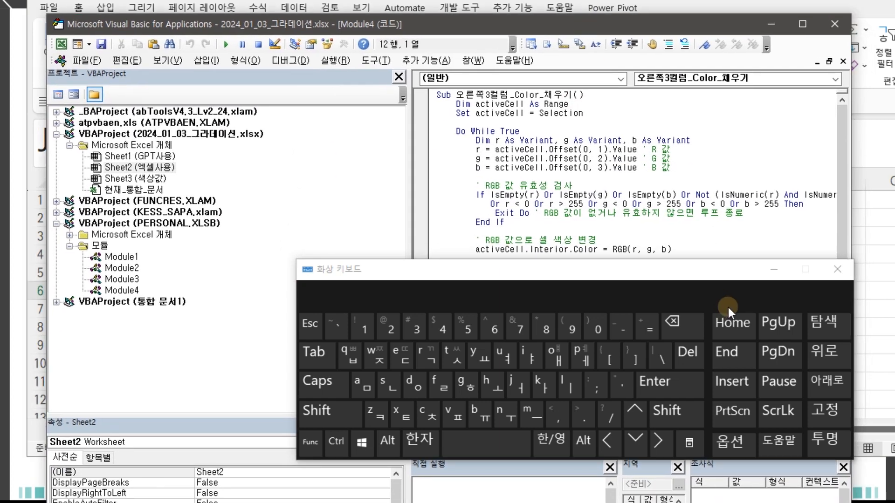
left_click(771, 274)
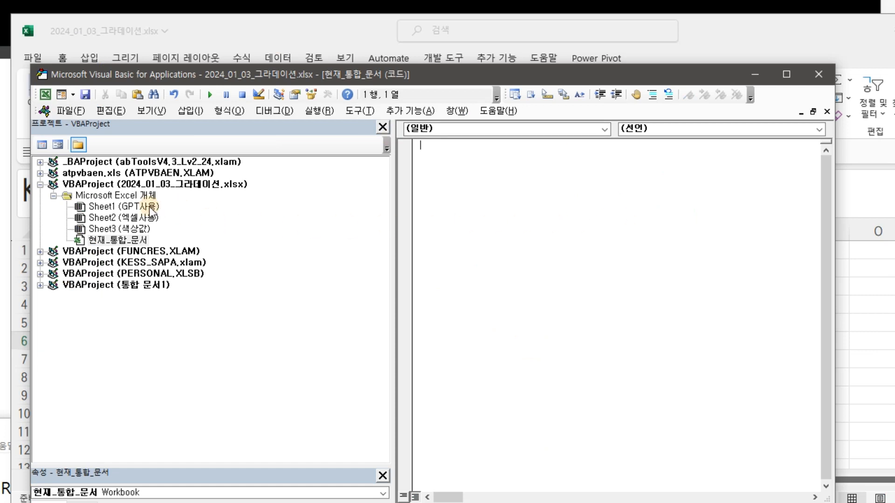
Paste the copied Cell_Color_03 macro into the 현재_통합_문서 code module of the 2024_01_03_그라데이션.xlsx project.
left_click(69, 185)
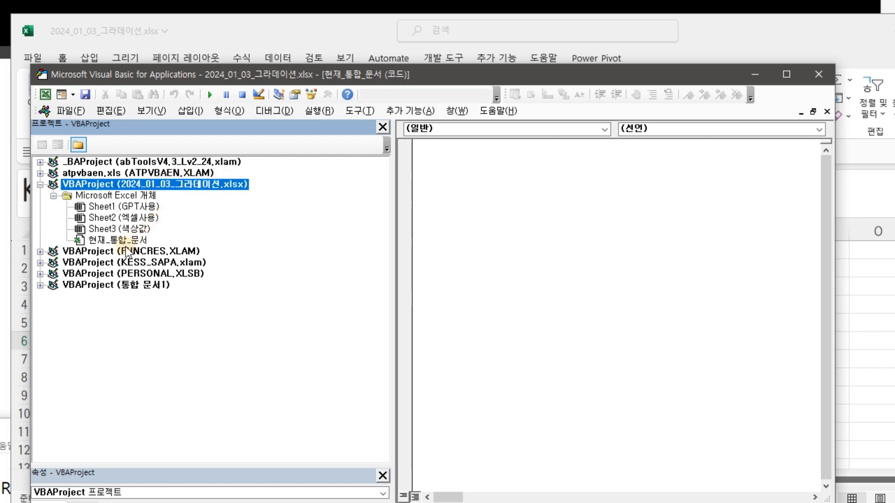
left_click(125, 241)
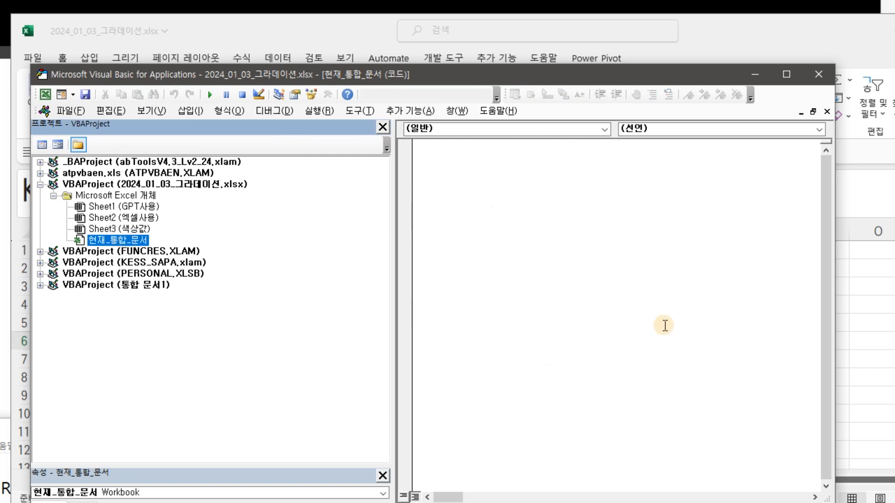
left_click(523, 205)
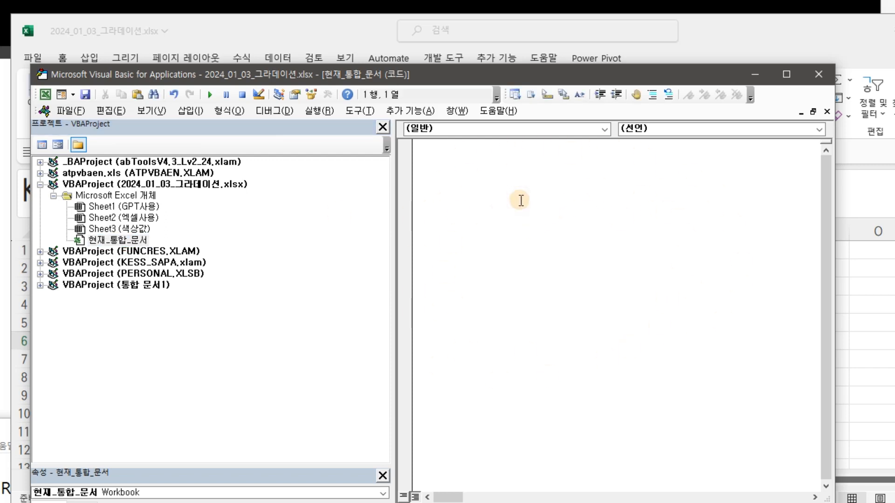
key("ctrl+v")
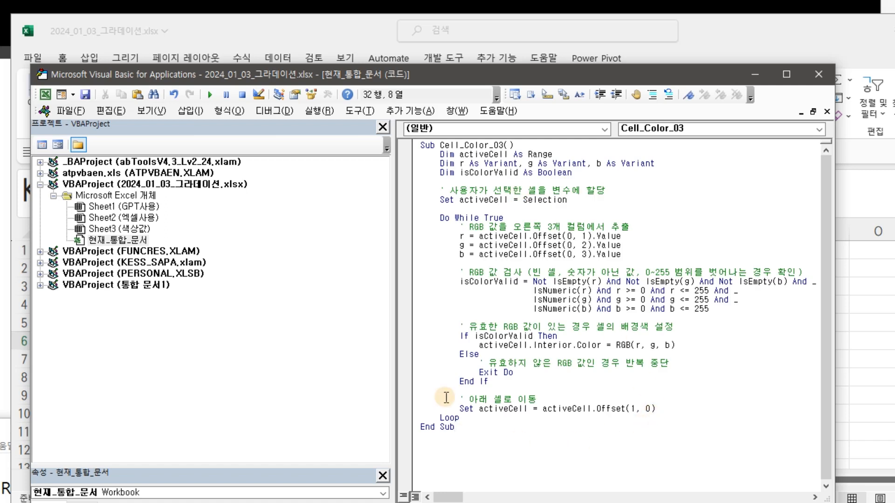
left_click_drag(436, 145, 505, 145)
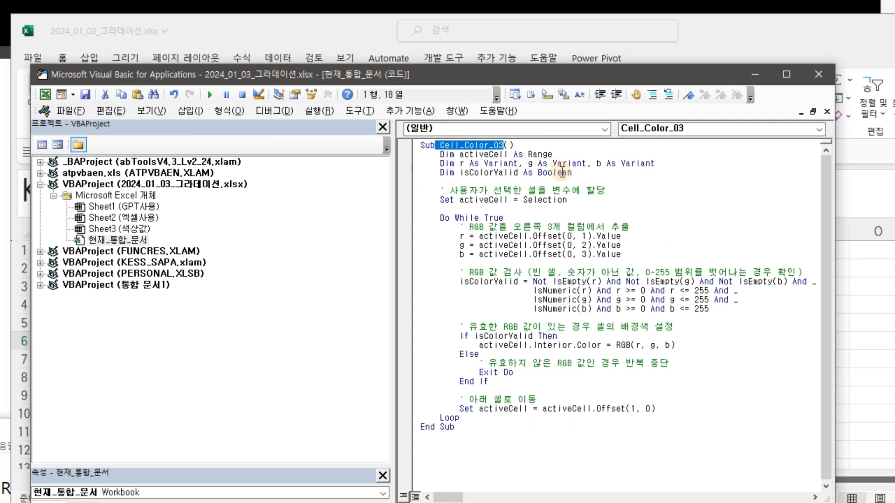
Save the project, accepting the macro-free workbook format, and close the VBA editor.
left_click(85, 95)
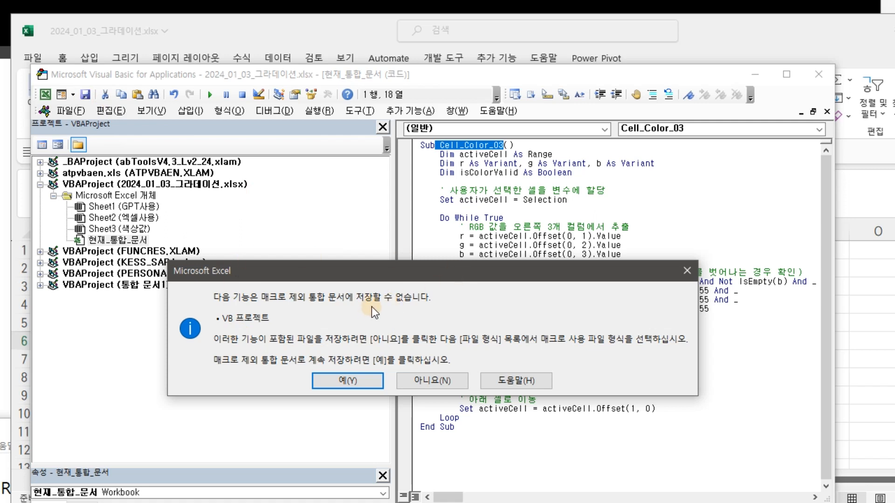
left_click(357, 381)
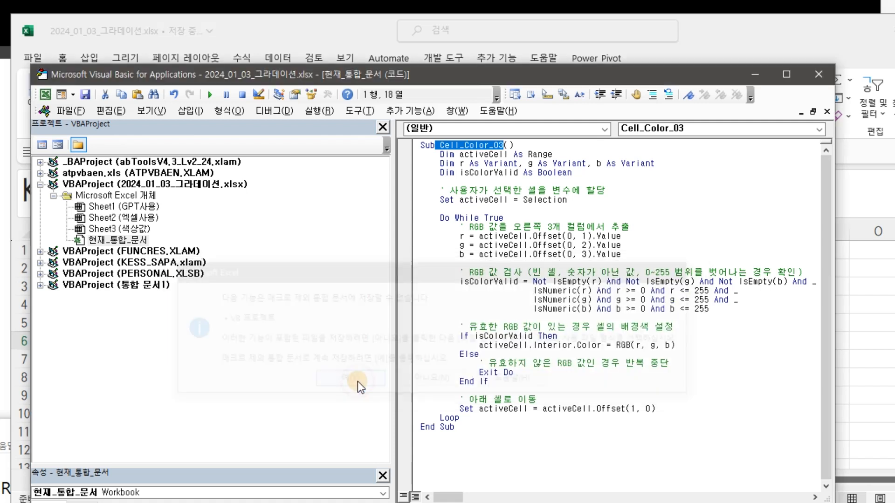
left_click(819, 75)
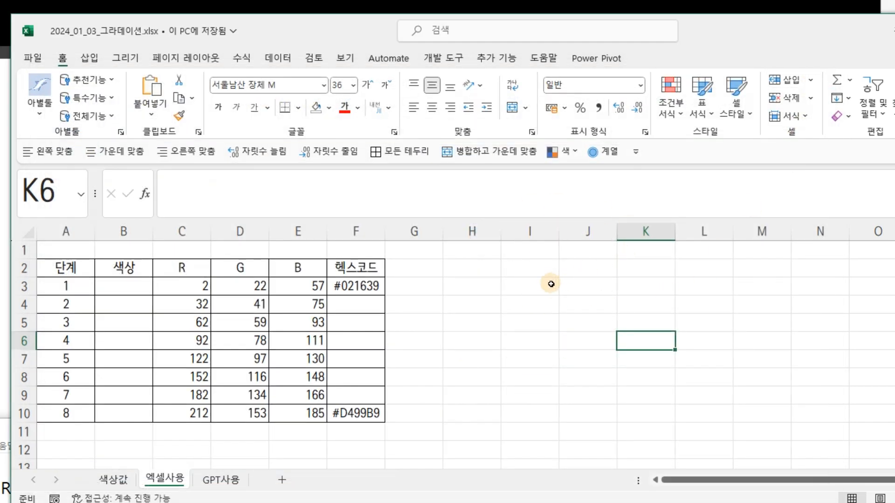
Save the workbook in the macro-enabled format as 2024_01_03_그라데이션.xlsm.
left_click(129, 286)
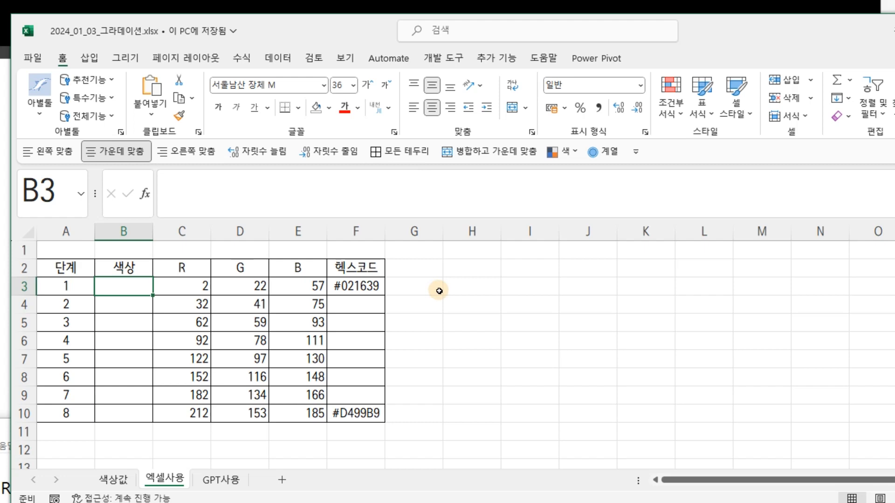
key("F12")
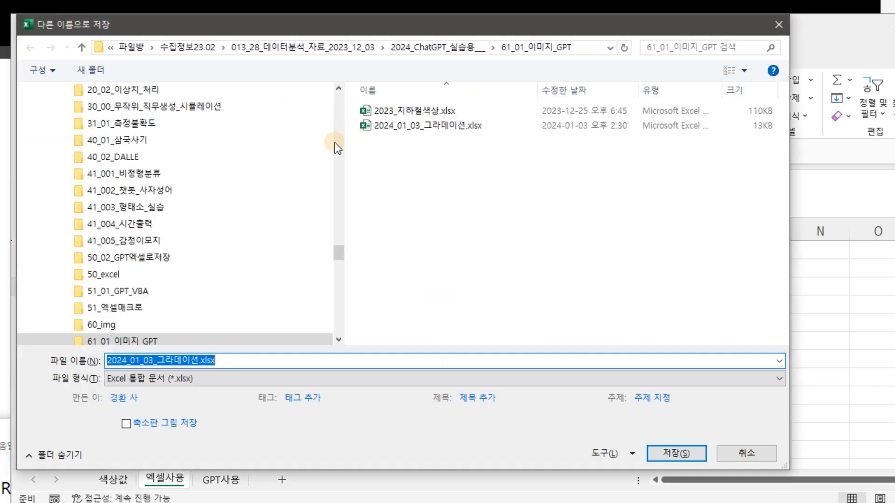
left_click(236, 380)
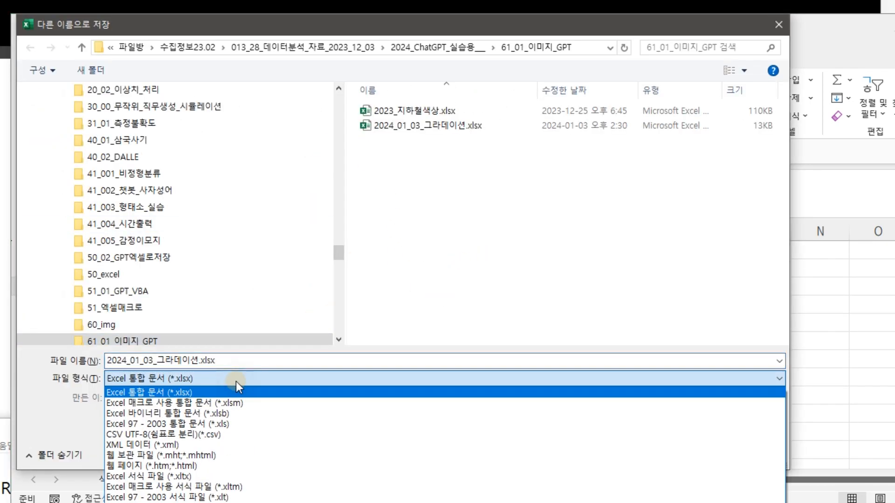
left_click(214, 403)
left_click(659, 450)
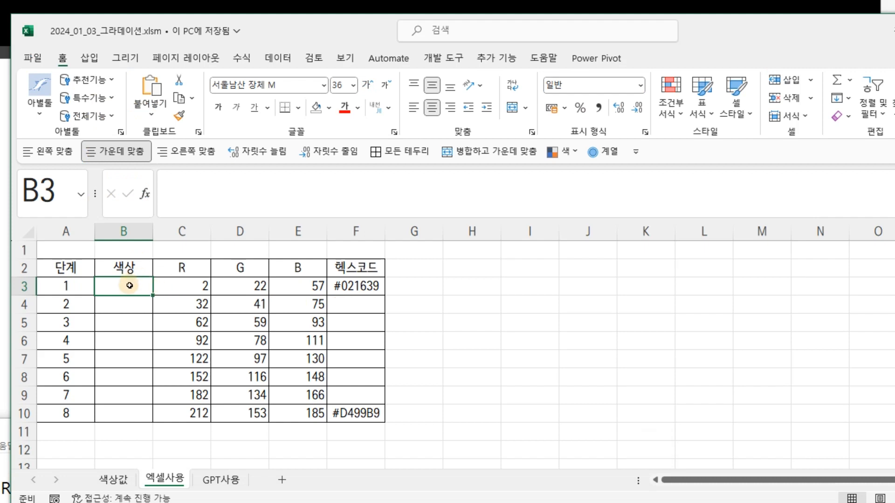
left_click(128, 305)
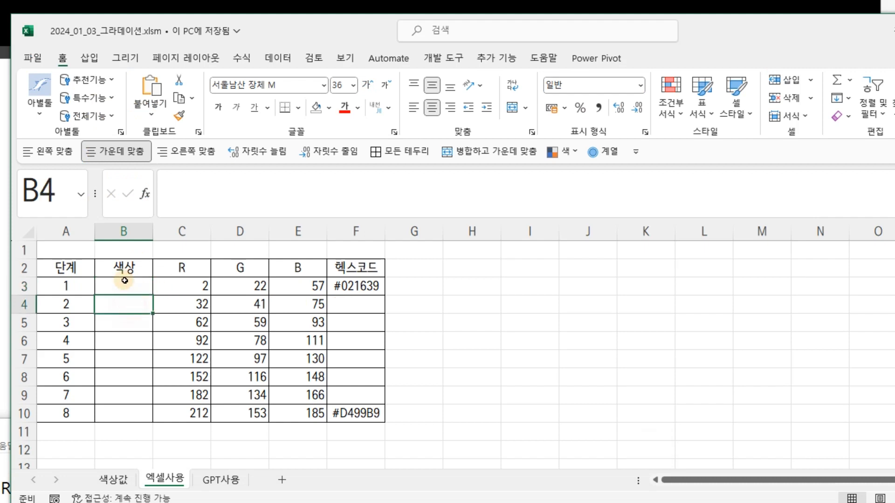
left_click(125, 282)
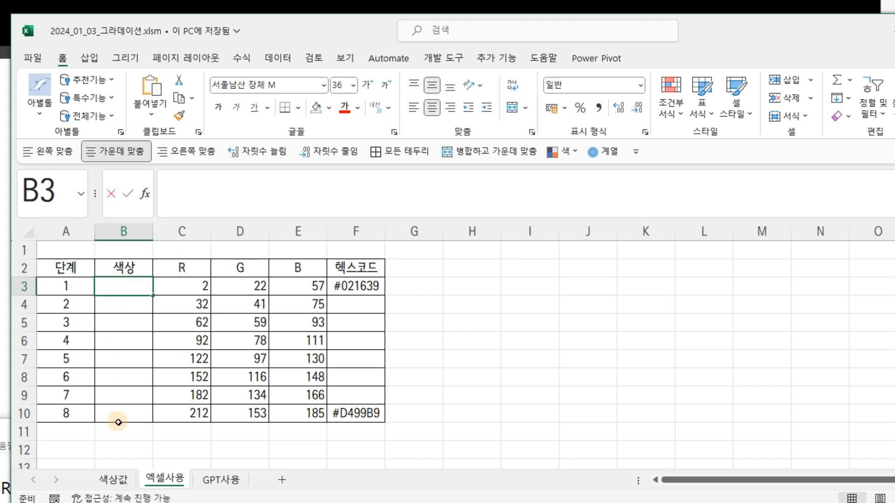
left_click(148, 380)
left_click_drag(128, 286, 150, 411)
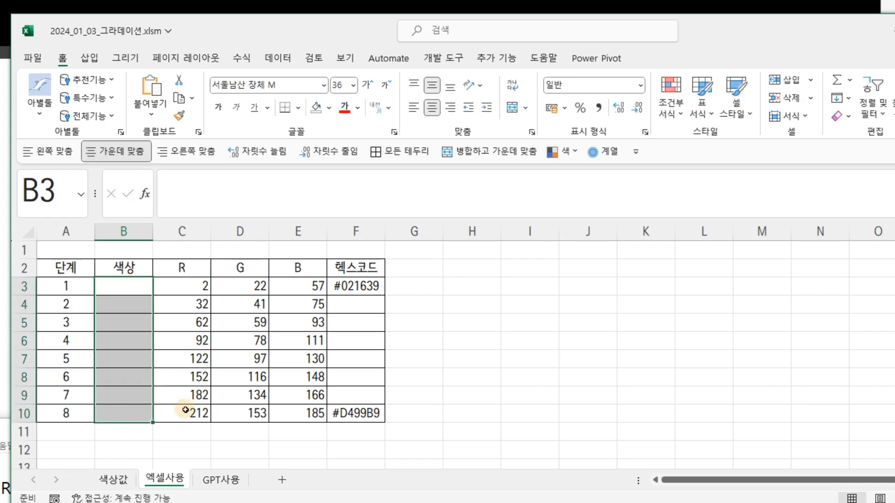
left_click(186, 409)
Run the personal macro A1로CTRL_SHIFT_w with stage 1's color cell (B3) selected.
left_click(129, 284)
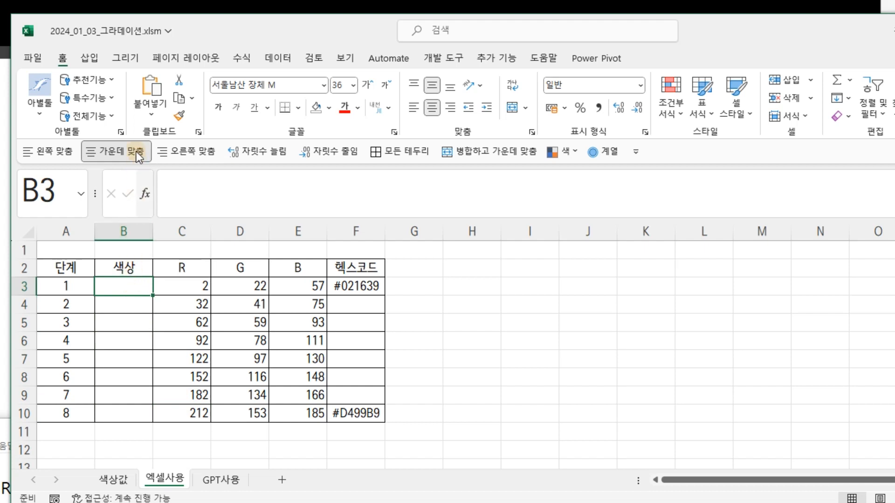
left_click(345, 58)
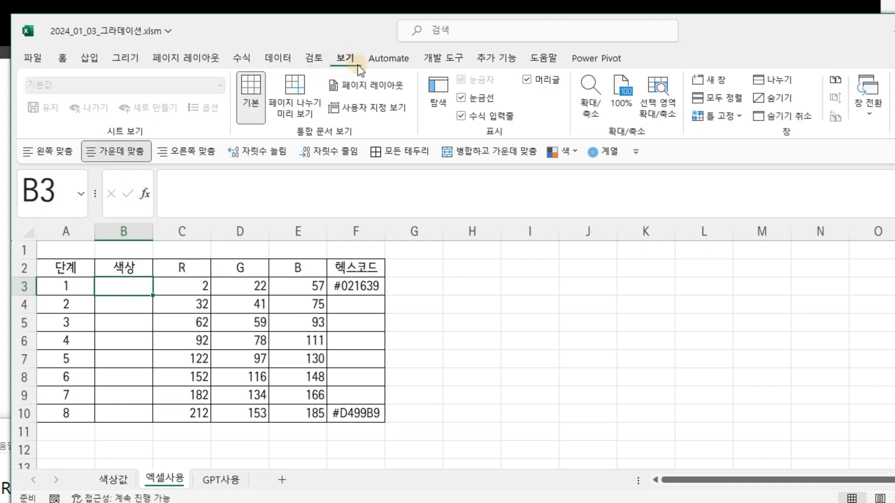
left_click(817, 96)
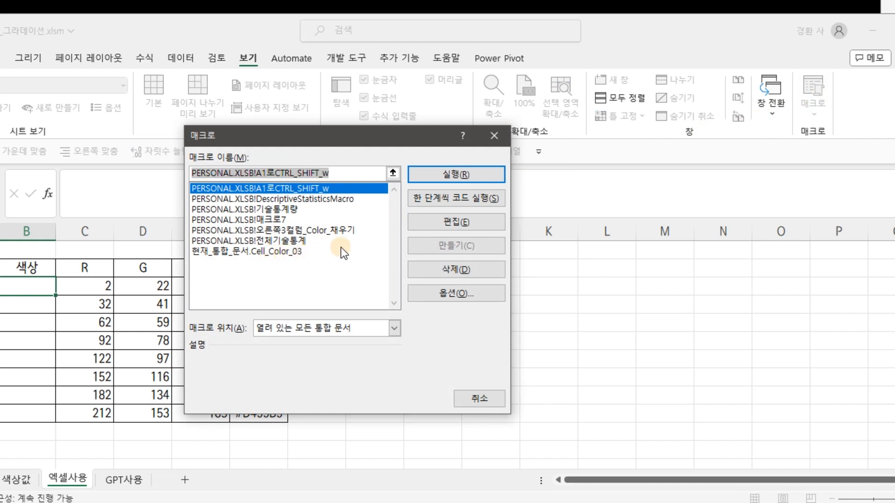
left_click(468, 175)
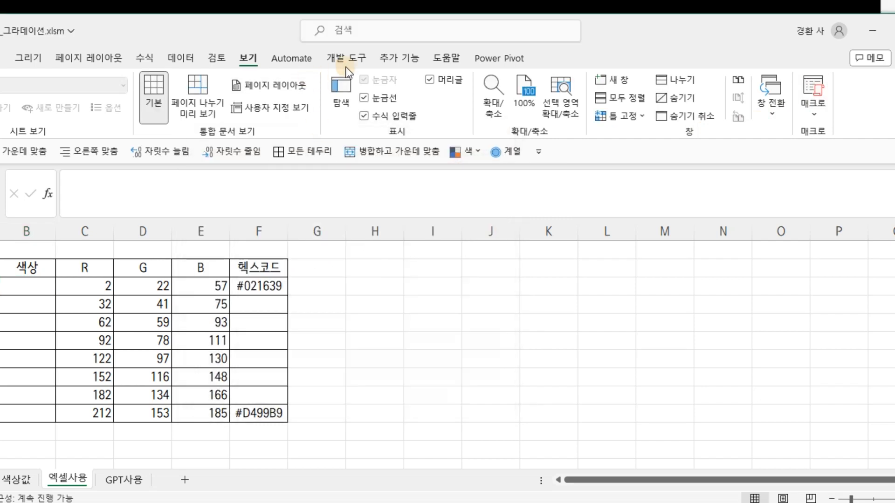
Run the Cell_Color_03 macro from stage 1's color cell (B3) to fill the 색상 cells for all eight stages.
left_click(82, 290)
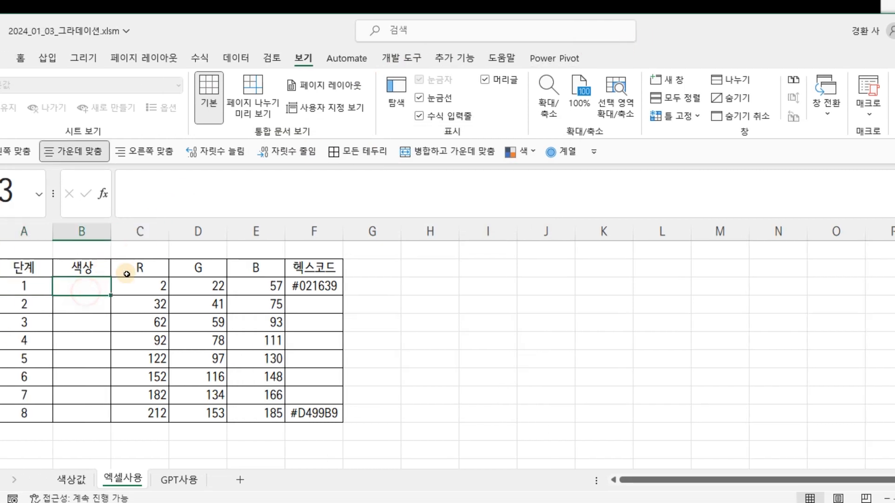
left_click(866, 108)
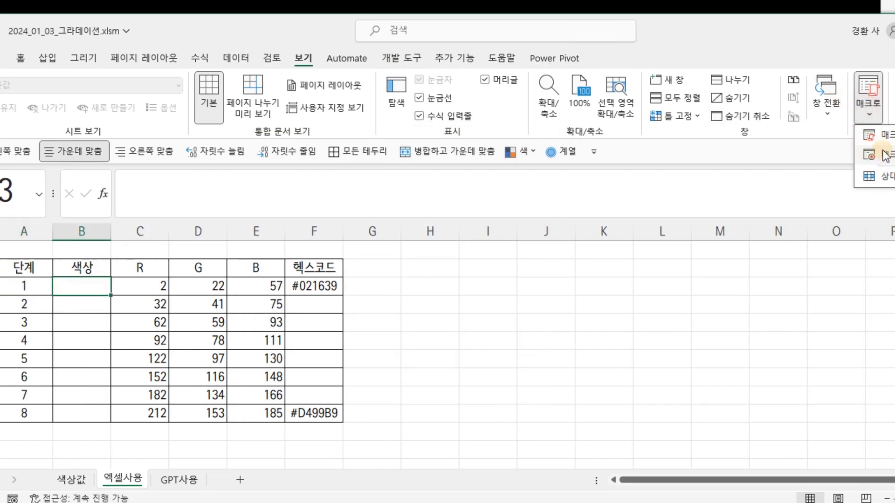
left_click(876, 130)
left_click(338, 251)
left_click(504, 174)
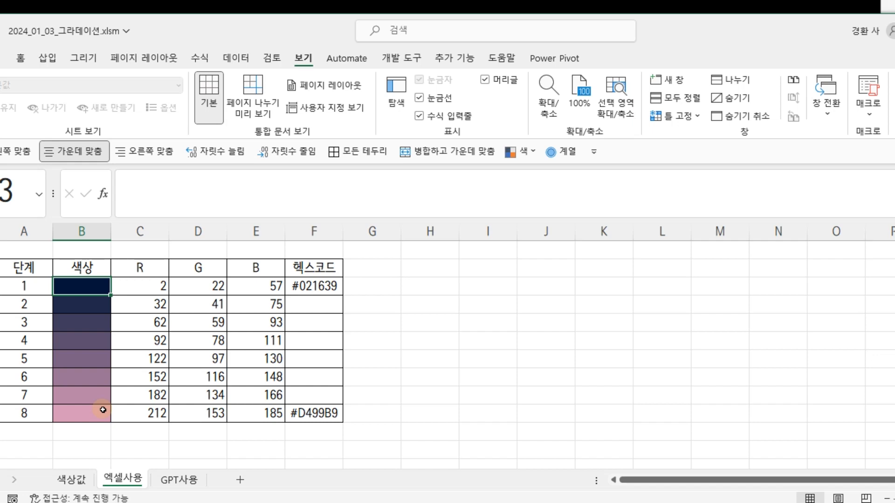
left_click(144, 286)
left_click(205, 286)
left_click(271, 286)
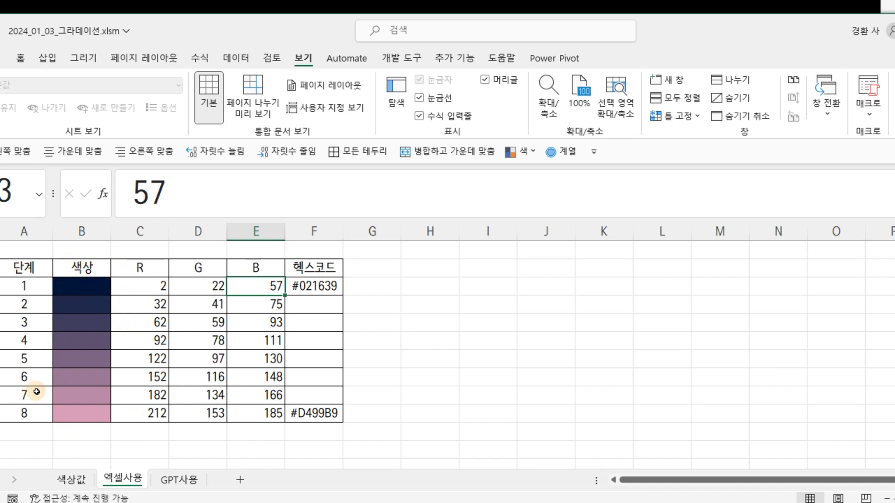
Open the border formatting for the eight 색상 cells (B3:B10) and choose the thick solid line style.
left_click_drag(89, 285, 91, 416)
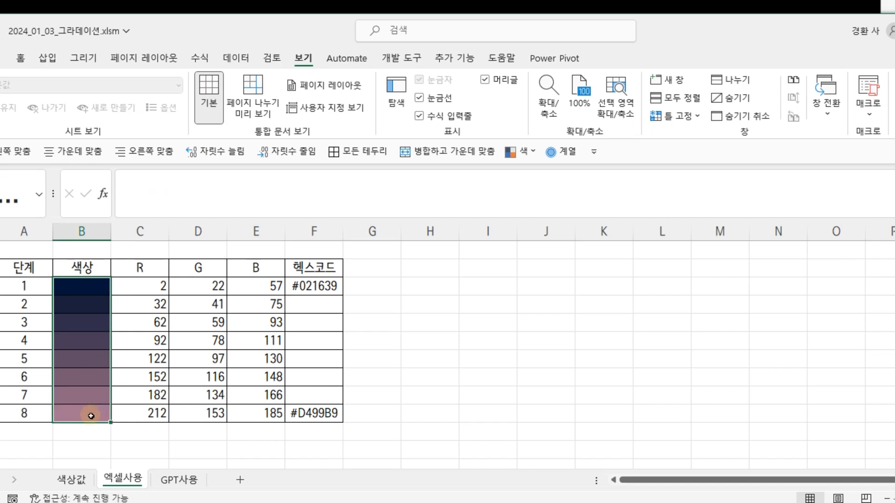
right_click(91, 286)
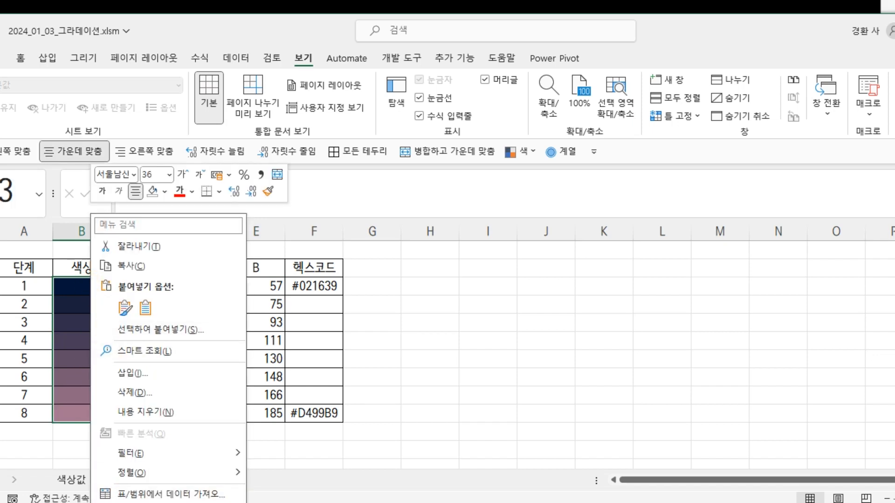
key("ctrl+1")
left_click_drag(230, 283, 440, 177)
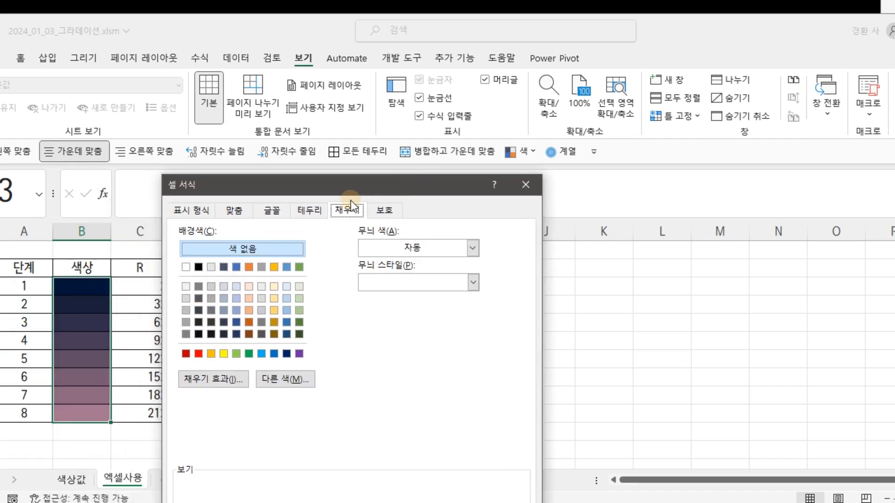
left_click(323, 211)
left_click_drag(348, 186, 379, 112)
left_click(267, 254)
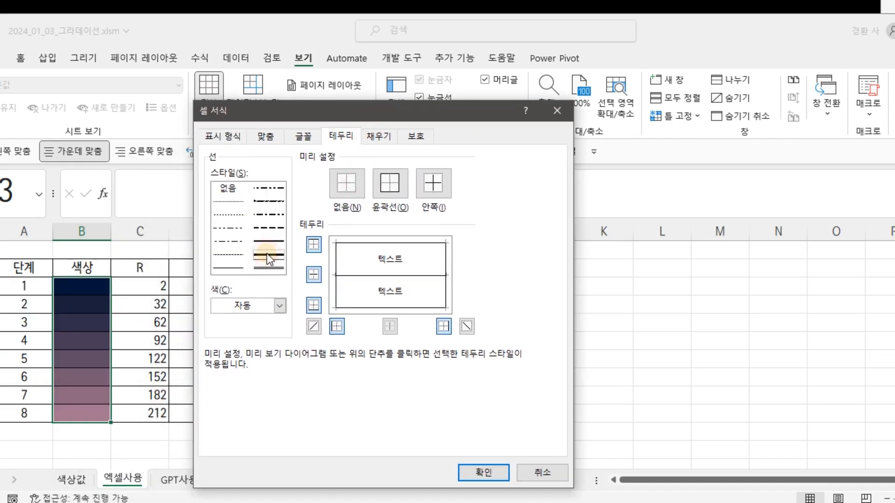
Set the border color to white and apply it to the outline and inside borders of the 색상 cells.
left_click(280, 307)
left_click(219, 364)
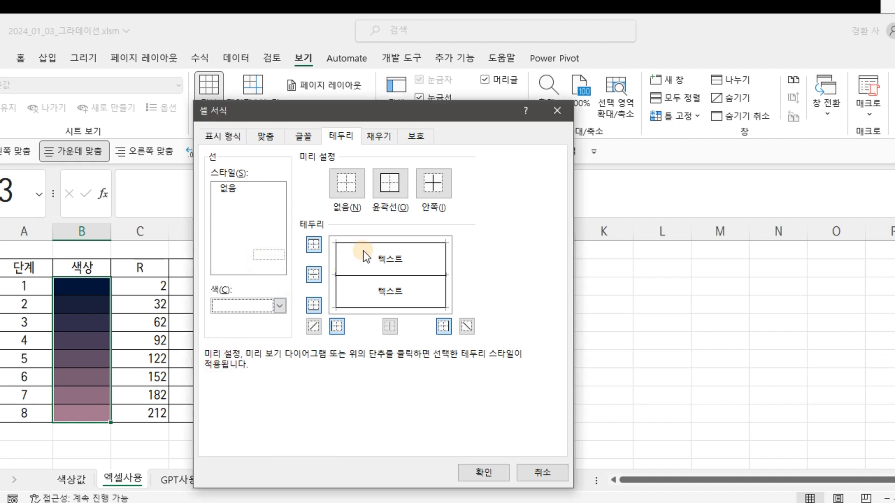
left_click(386, 181)
left_click(436, 189)
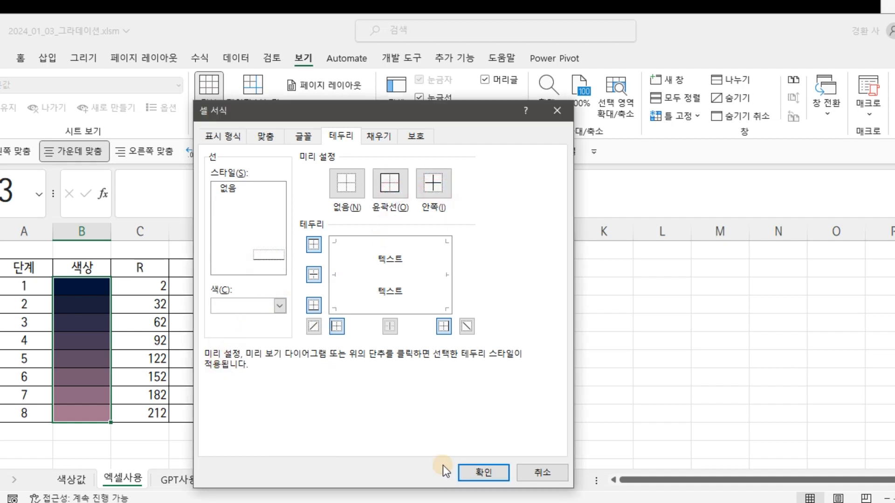
left_click(484, 472)
left_click(447, 341)
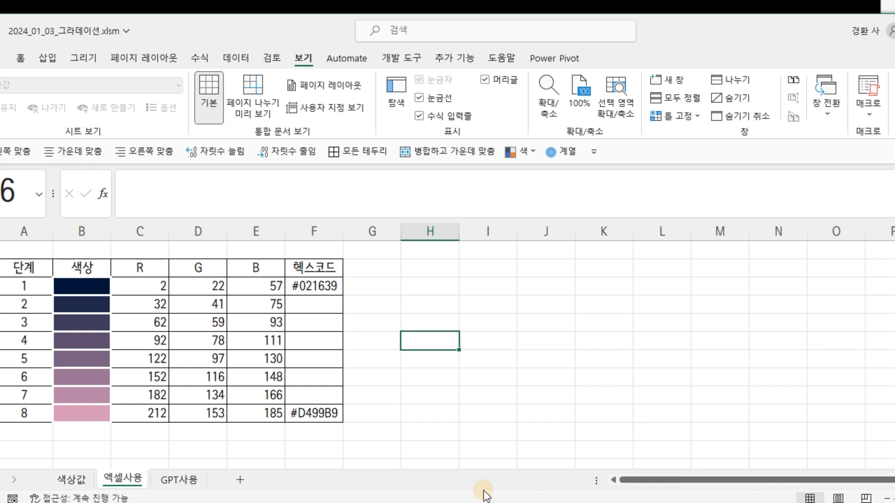
Bring the table's row numbers into view and select the 색상 cells of all eight stages (B3:B10).
left_click_drag(751, 29, 817, 34)
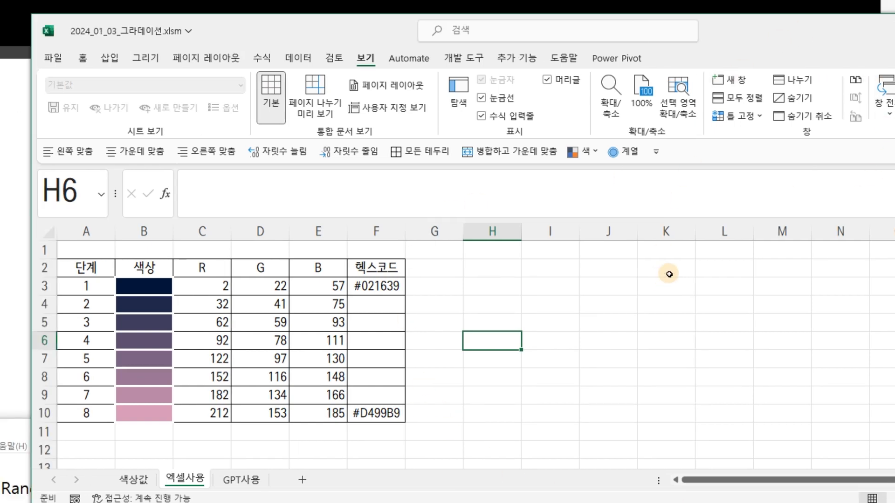
left_click_drag(147, 286, 149, 412)
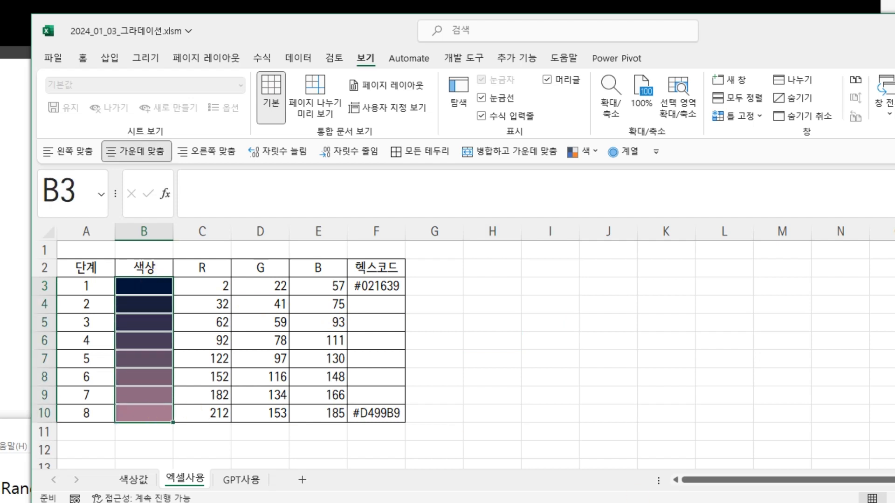